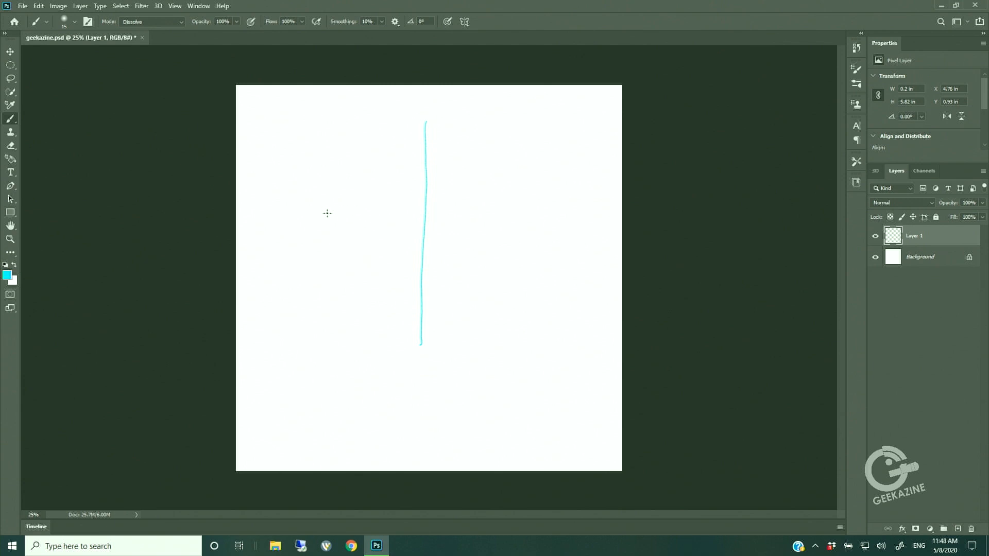
# Sketch the stick figure's horizontal arms, oval head and two legs with feet around the vertical line on Layer 1
pyautogui.moveTo(319, 215); pyautogui.dragTo(547, 220)
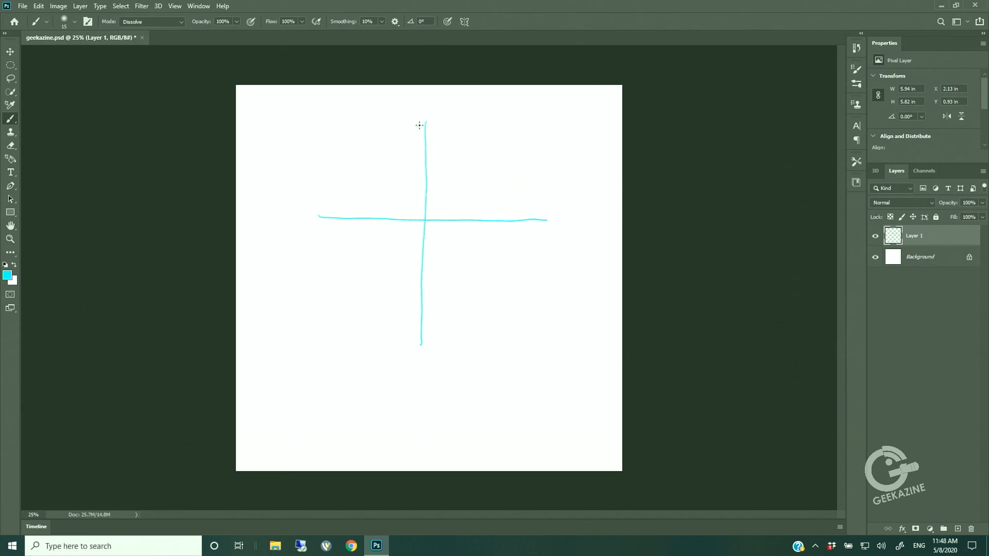
pyautogui.moveTo(425, 120)
pyautogui.mouseDown()
pyautogui.moveTo(405, 140)
pyautogui.moveTo(410, 175)
pyautogui.moveTo(425, 187)
pyautogui.moveTo(451, 139)
pyautogui.moveTo(436, 119)
pyautogui.moveTo(411, 125)
pyautogui.moveTo(404, 150)
pyautogui.moveTo(408, 173)
pyautogui.moveTo(425, 185)
pyautogui.moveTo(441, 170)
pyautogui.moveTo(452, 142)
pyautogui.moveTo(433, 107)
pyautogui.mouseUp()
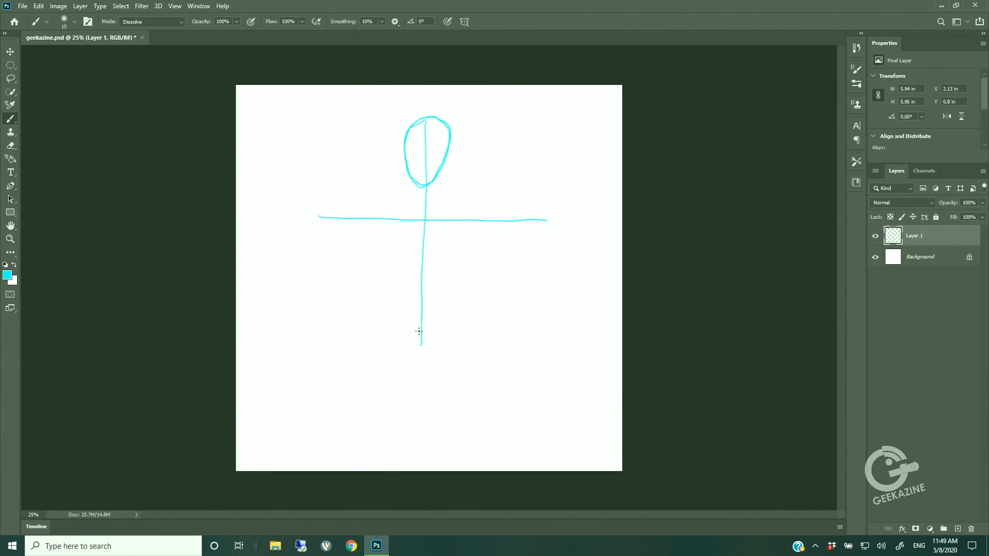
pyautogui.moveTo(421, 309); pyautogui.dragTo(389, 406)
pyautogui.moveTo(424, 311)
pyautogui.mouseDown()
pyautogui.moveTo(449, 409)
pyautogui.moveTo(464, 415)
pyautogui.mouseUp()
pyautogui.moveTo(391, 408); pyautogui.dragTo(371, 414)
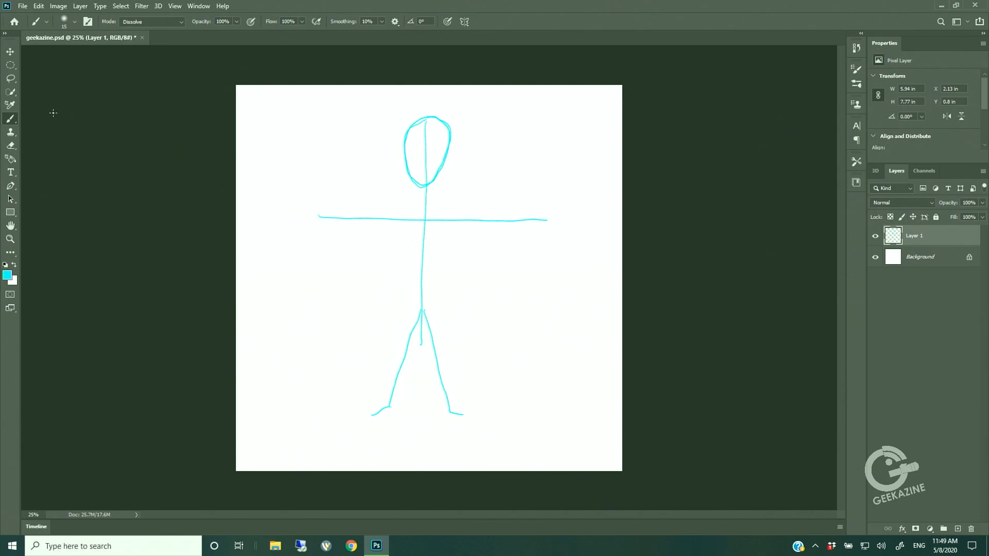
# Erase the figure's horizontal arm line using a larger eraser tip
pyautogui.click(12, 148)
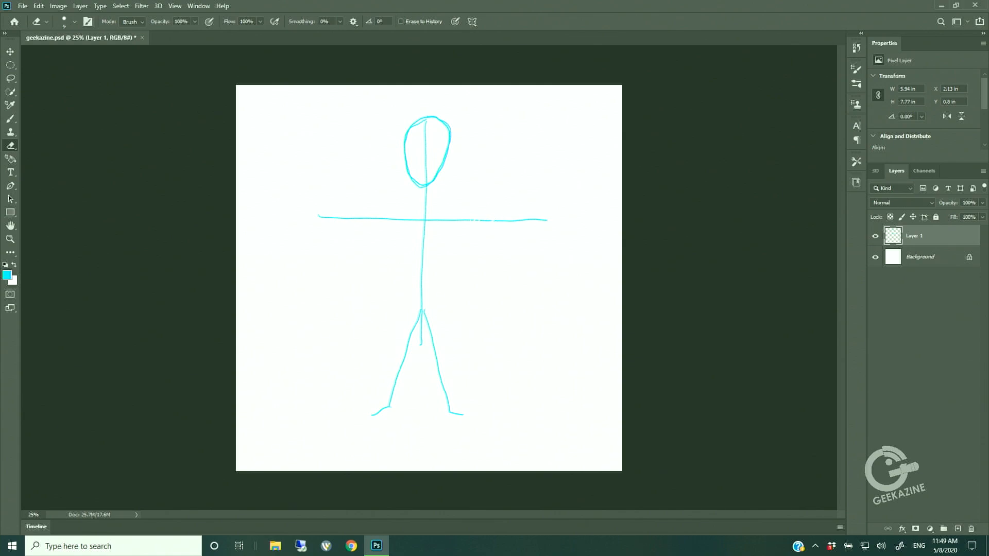
pyautogui.moveTo(492, 220); pyautogui.dragTo(516, 220)
pyautogui.click(74, 21)
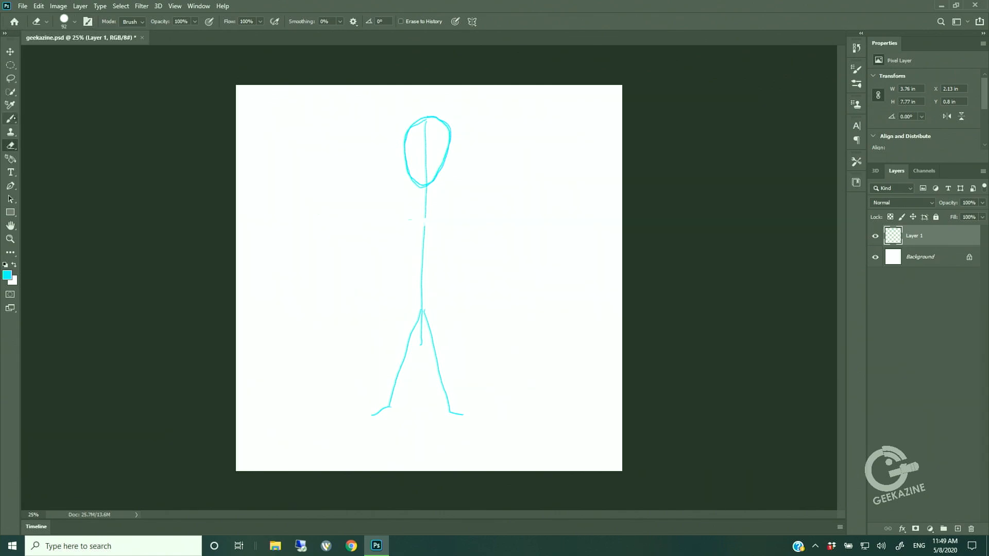
# Brush in a short shoulder line just below the head with an arm sloping down from each end
pyautogui.press('b')
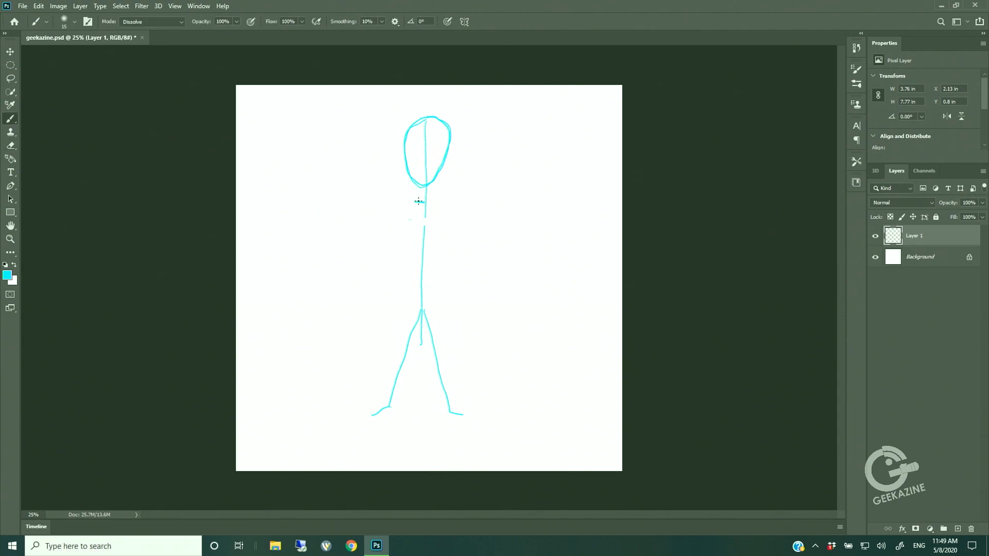
pyautogui.moveTo(419, 201)
pyautogui.mouseDown()
pyautogui.moveTo(437, 202)
pyautogui.moveTo(401, 203)
pyautogui.moveTo(359, 265)
pyautogui.mouseUp()
pyautogui.moveTo(437, 201); pyautogui.dragTo(481, 278)
pyautogui.moveTo(437, 200); pyautogui.dragTo(486, 281)
pyautogui.moveTo(400, 204)
pyautogui.mouseDown()
pyautogui.moveTo(356, 266)
pyautogui.moveTo(399, 207)
pyautogui.moveTo(369, 250)
pyautogui.mouseUp()
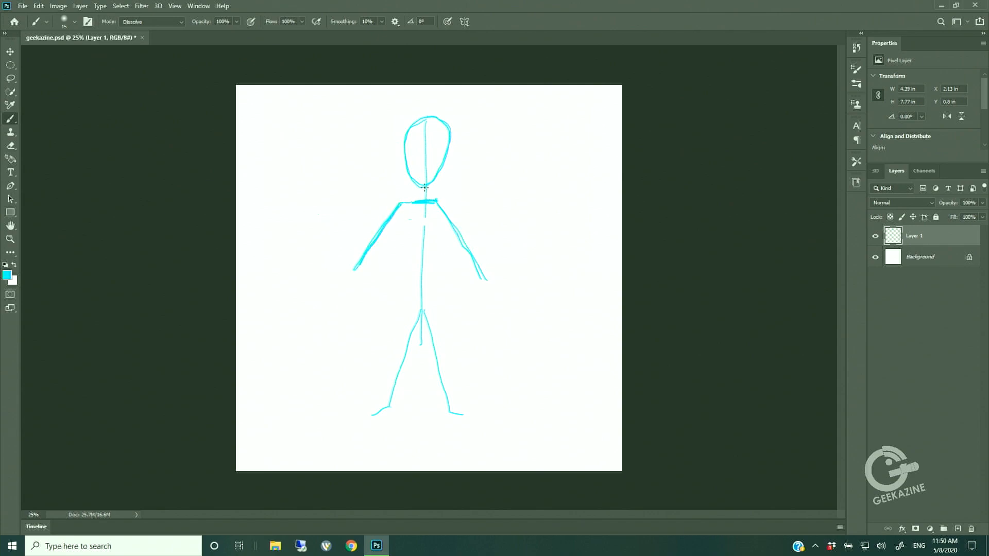
pyautogui.moveTo(428, 203)
pyautogui.mouseDown()
pyautogui.moveTo(420, 271)
pyautogui.moveTo(442, 198)
pyautogui.moveTo(433, 201)
pyautogui.moveTo(459, 203)
pyautogui.moveTo(490, 258)
pyautogui.mouseUp()
pyautogui.moveTo(464, 207); pyautogui.dragTo(507, 276)
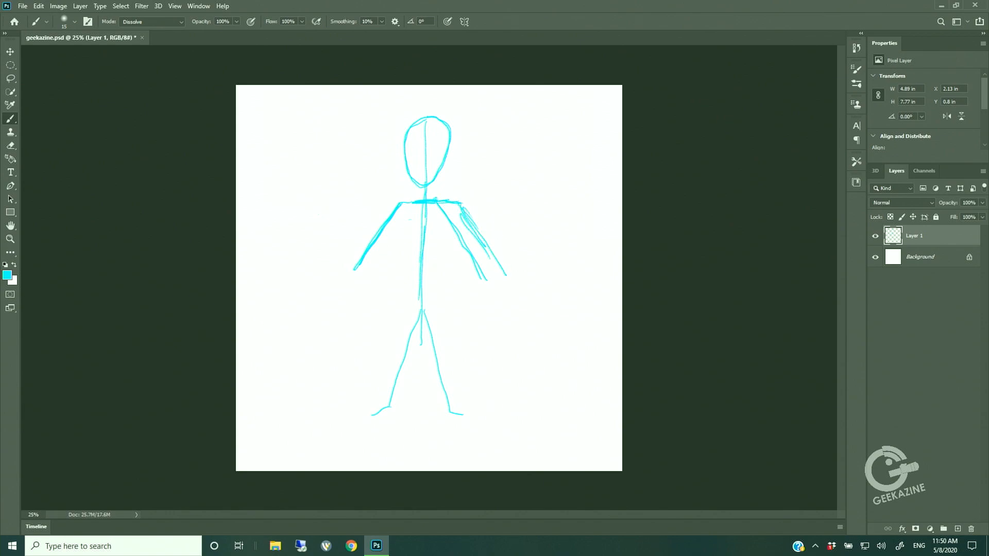
# Replace the figure's right-hand arm strokes with a single sloping line, and redraw the legs from a slightly higher hip point
pyautogui.click(10, 145)
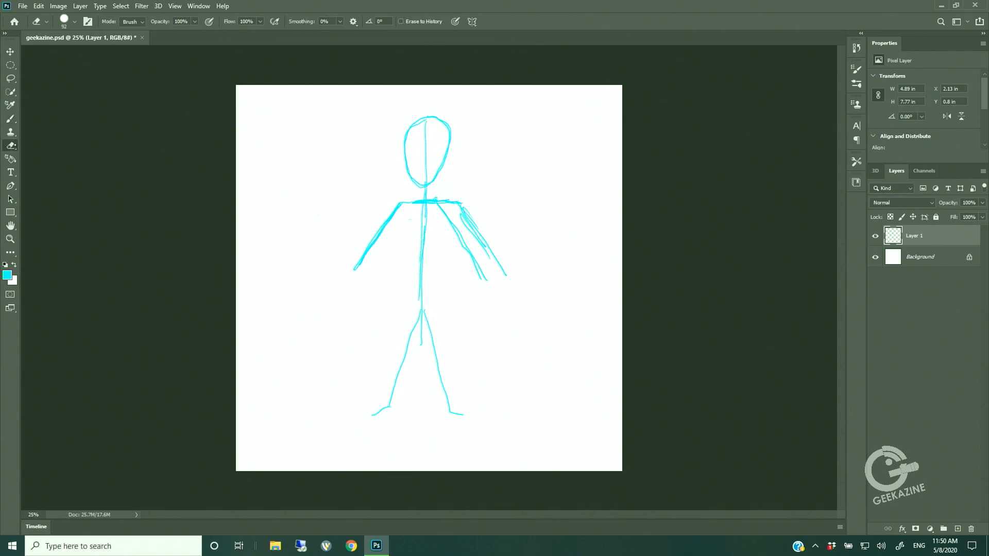
pyautogui.moveTo(442, 213)
pyautogui.mouseDown()
pyautogui.moveTo(478, 267)
pyautogui.moveTo(504, 276)
pyautogui.moveTo(483, 274)
pyautogui.moveTo(504, 249)
pyautogui.moveTo(486, 259)
pyautogui.moveTo(456, 206)
pyautogui.mouseUp()
pyautogui.press('b')
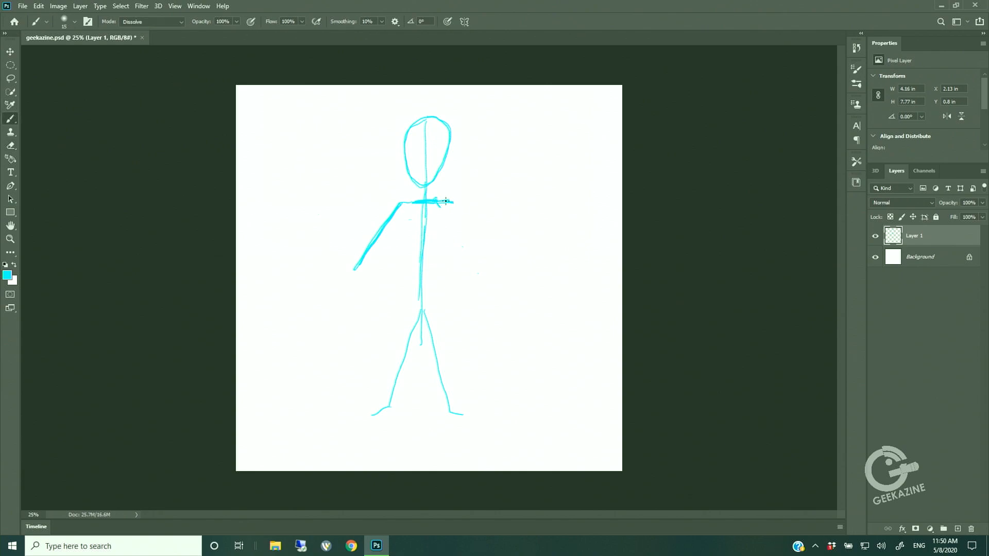
pyautogui.moveTo(446, 201); pyautogui.dragTo(481, 286)
pyautogui.moveTo(421, 298); pyautogui.dragTo(392, 395)
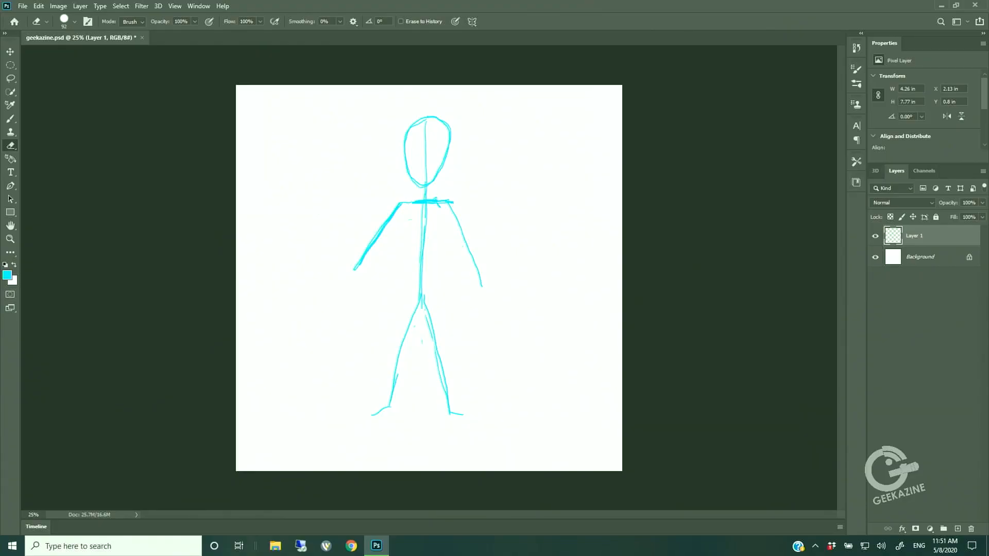
# Create a layer group above Layer 1 and name it with the character's first name
pyautogui.click(945, 529)
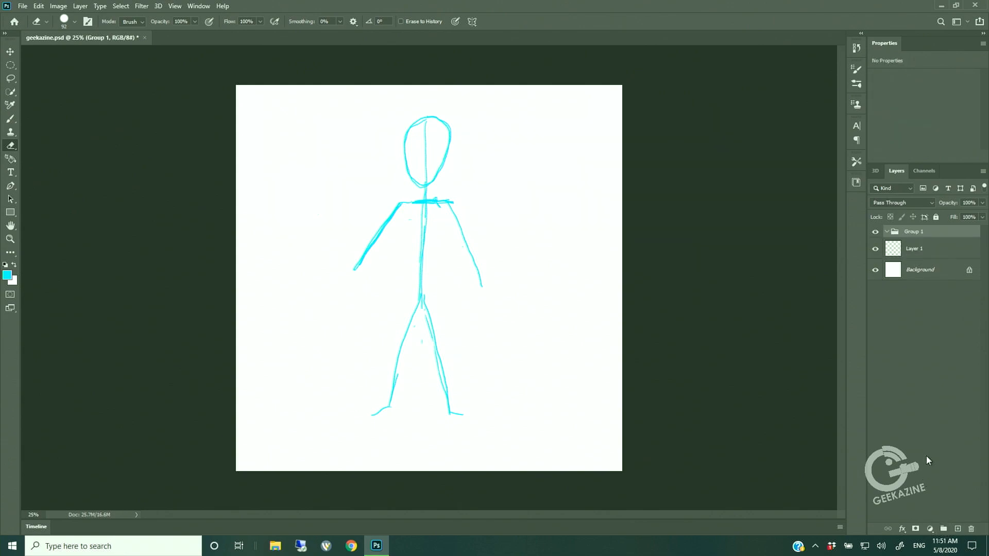
pyautogui.doubleClick(922, 232)
pyautogui.write('Jeff')
pyautogui.press('Return')
# Create two more layer groups above the character group and name the lower one Head
pyautogui.click(943, 529)
pyautogui.click(943, 529)
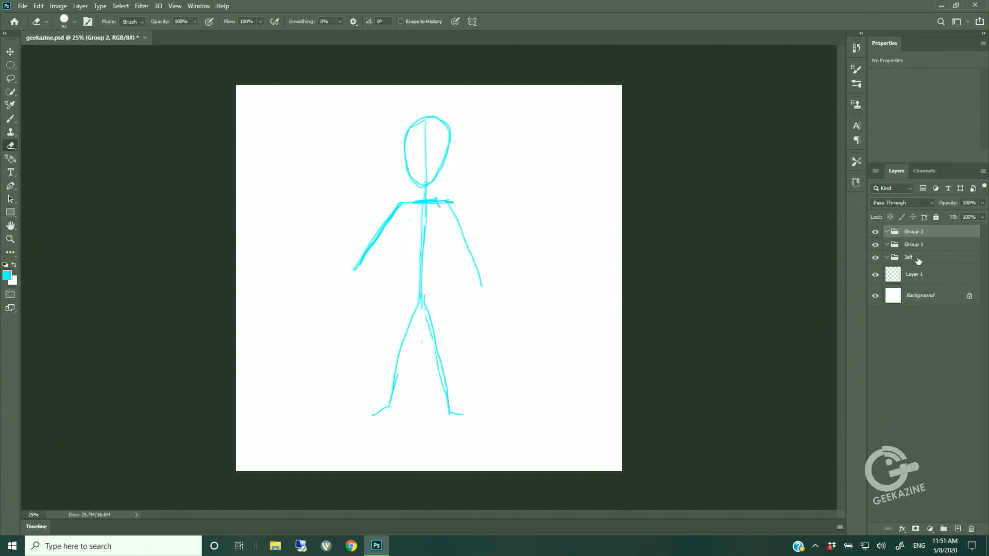
pyautogui.click(919, 246)
pyautogui.doubleClick(919, 246)
pyautogui.write('Head')
pyautogui.press('Return')
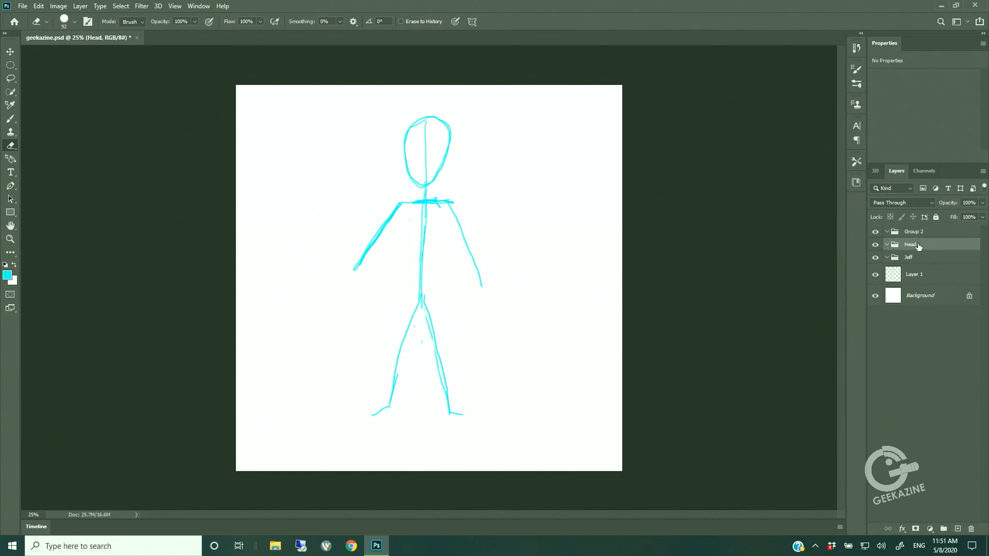
# Rename the remaining new group Body and arrange Head and Body inside the character's group, with Body below Head
pyautogui.doubleClick(917, 232)
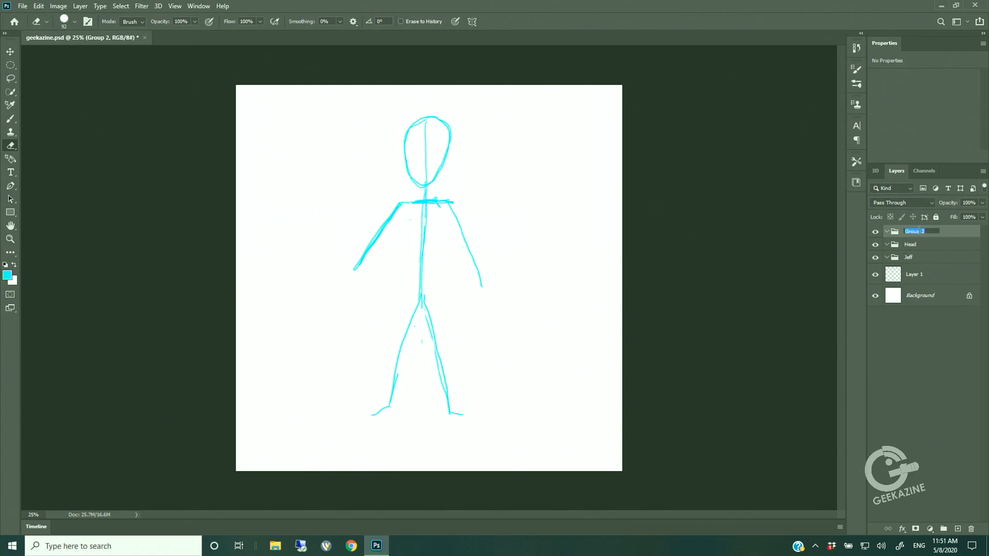
pyautogui.write('Body')
pyautogui.press('Return')
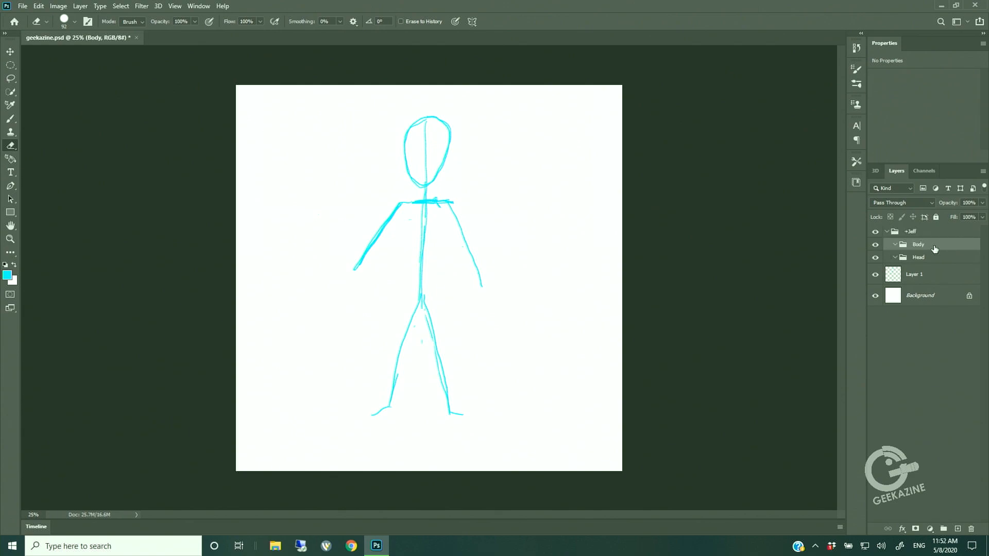
pyautogui.moveTo(935, 249); pyautogui.dragTo(893, 267)
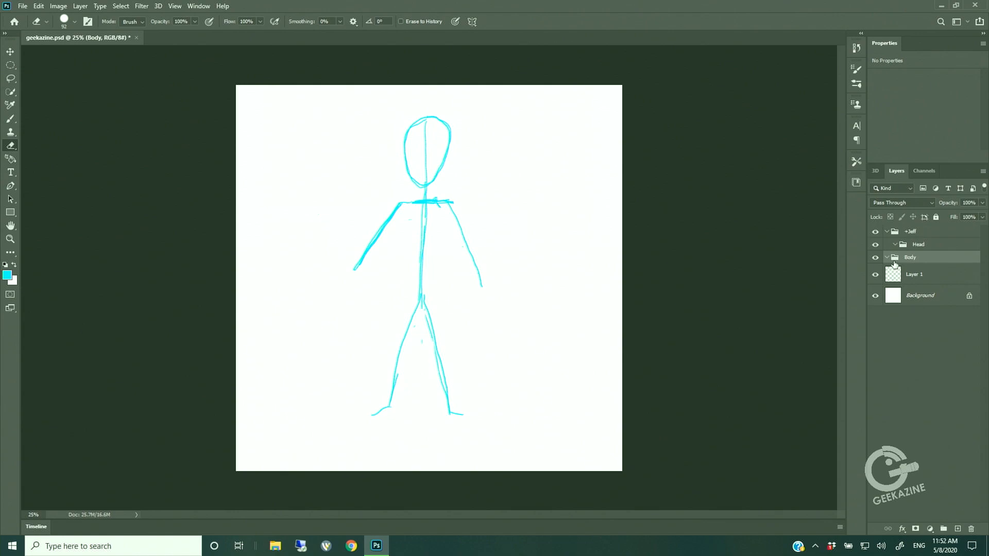
# Draw a cyan ellipse shape about 376 × 584 px over the sketched head, inside the Head group
pyautogui.click(903, 244)
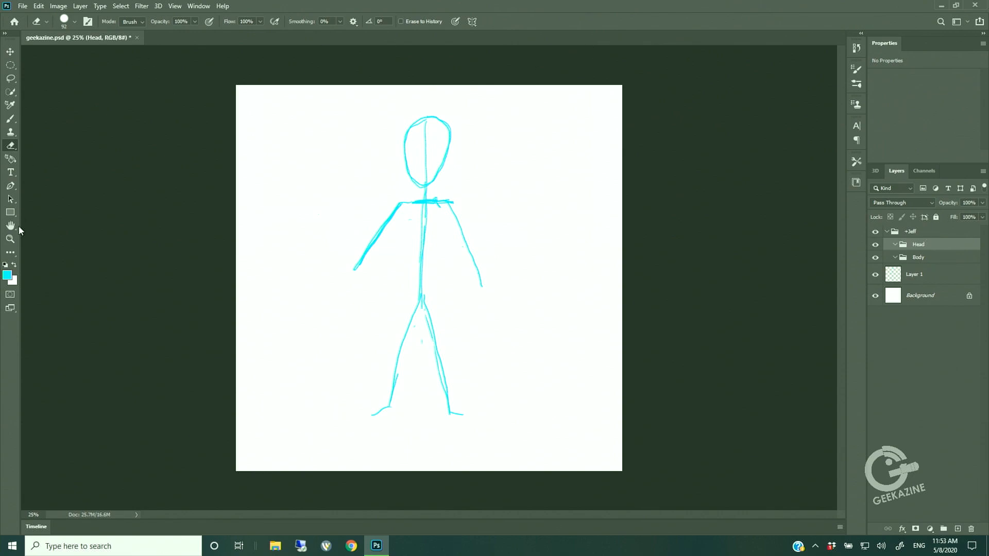
pyautogui.click(9, 212)
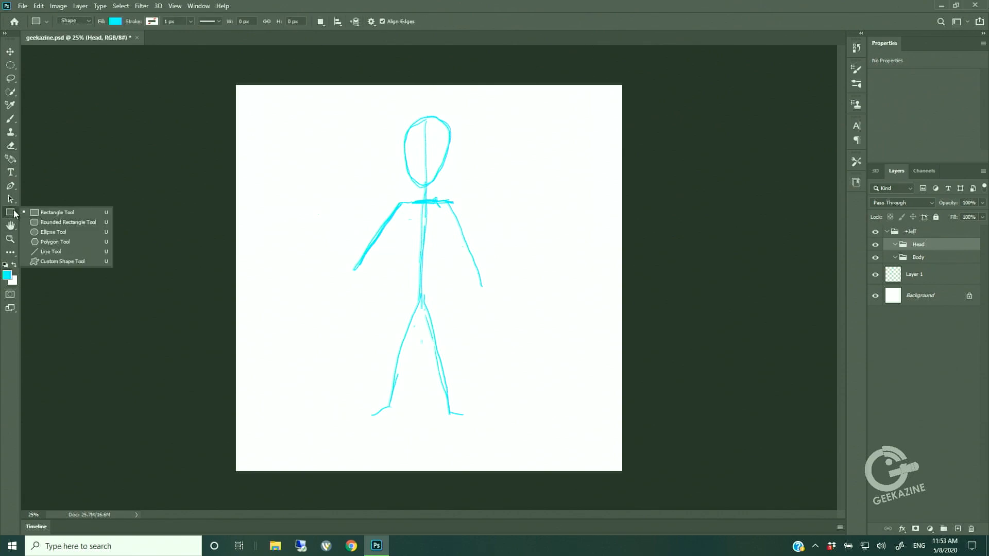
pyautogui.click(57, 230)
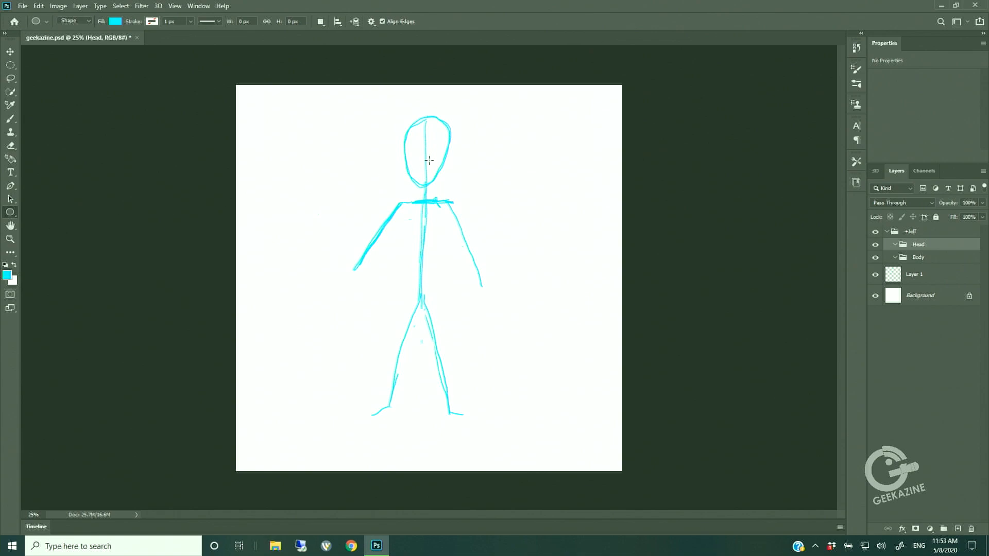
pyautogui.moveTo(405, 112); pyautogui.dragTo(452, 187)
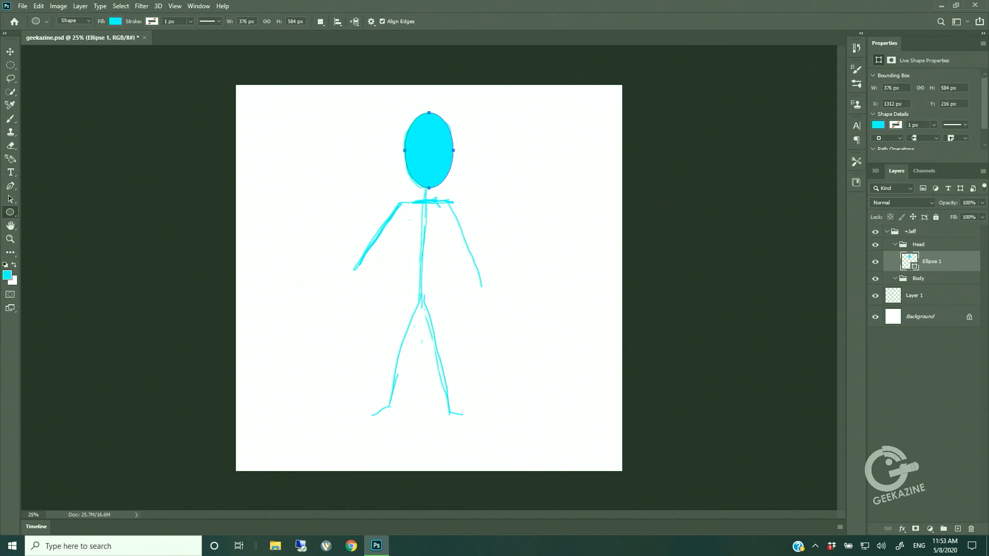
# Reshape the ellipse's anchor points and handles into a broad-topped head with a narrower chin, positioned over the sketched head
pyautogui.click(11, 199)
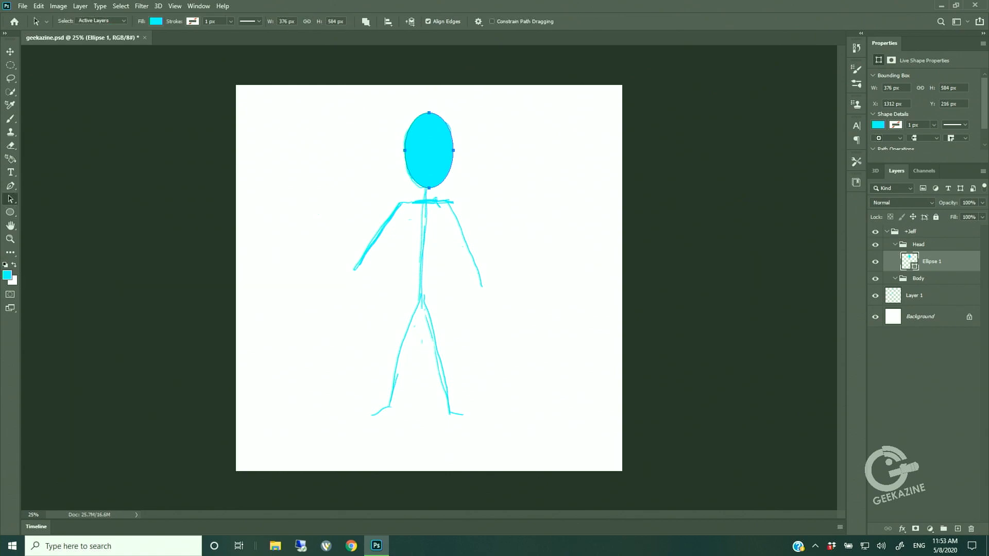
pyautogui.click(434, 190)
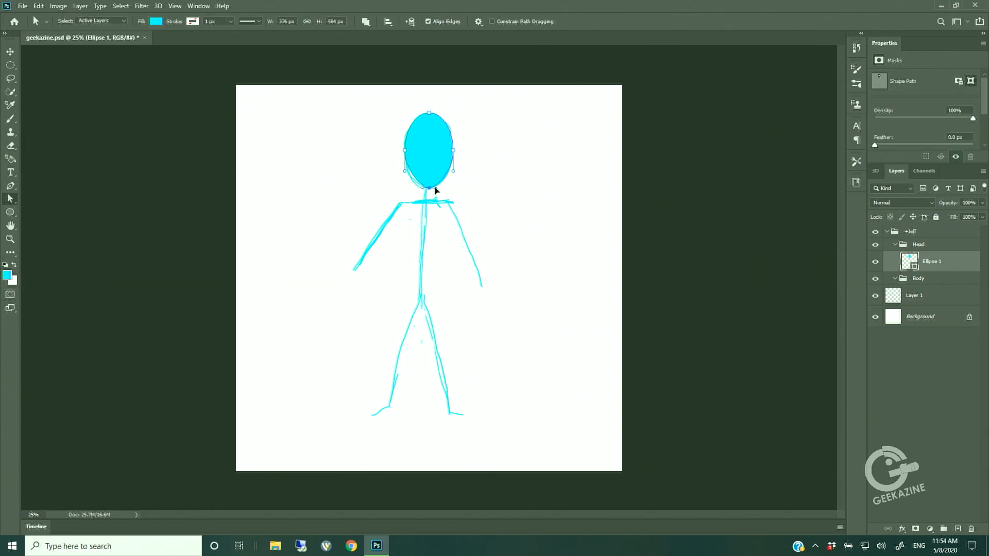
pyautogui.moveTo(435, 188); pyautogui.dragTo(435, 189)
pyautogui.moveTo(406, 153)
pyautogui.mouseDown()
pyautogui.moveTo(405, 142)
pyautogui.moveTo(455, 164)
pyautogui.moveTo(408, 149)
pyautogui.moveTo(408, 160)
pyautogui.mouseUp()
pyautogui.moveTo(416, 112); pyautogui.dragTo(403, 112)
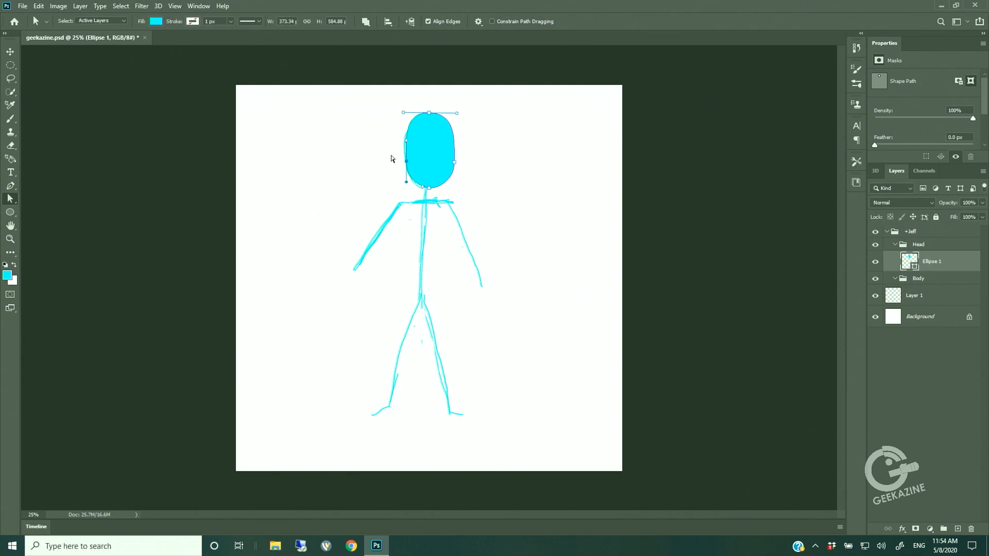
pyautogui.moveTo(391, 154); pyautogui.dragTo(431, 182)
pyautogui.press('v')
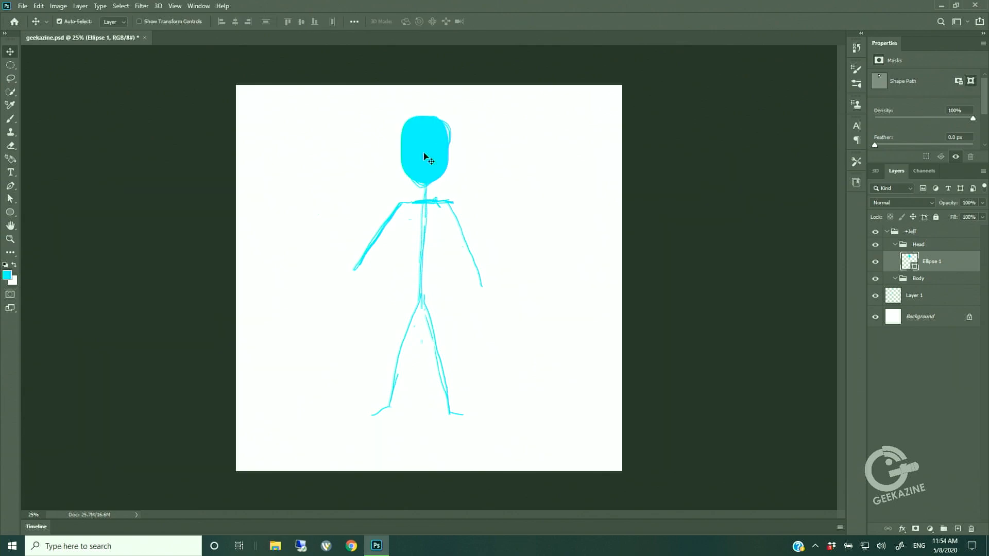
# Pick an orange foreground color with a hue of about 41° and recolor the head shape light orange
pyautogui.click(8, 277)
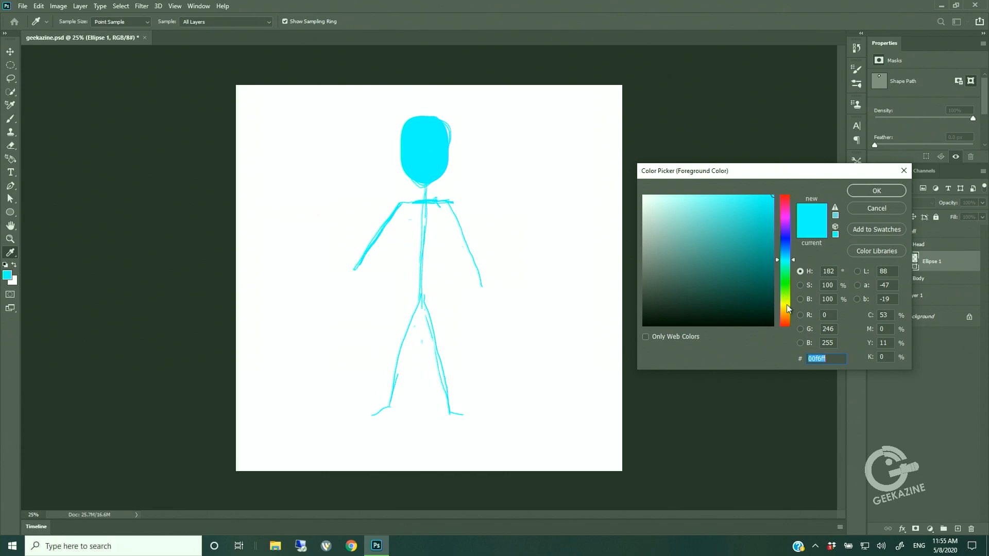
pyautogui.moveTo(786, 307); pyautogui.dragTo(786, 312)
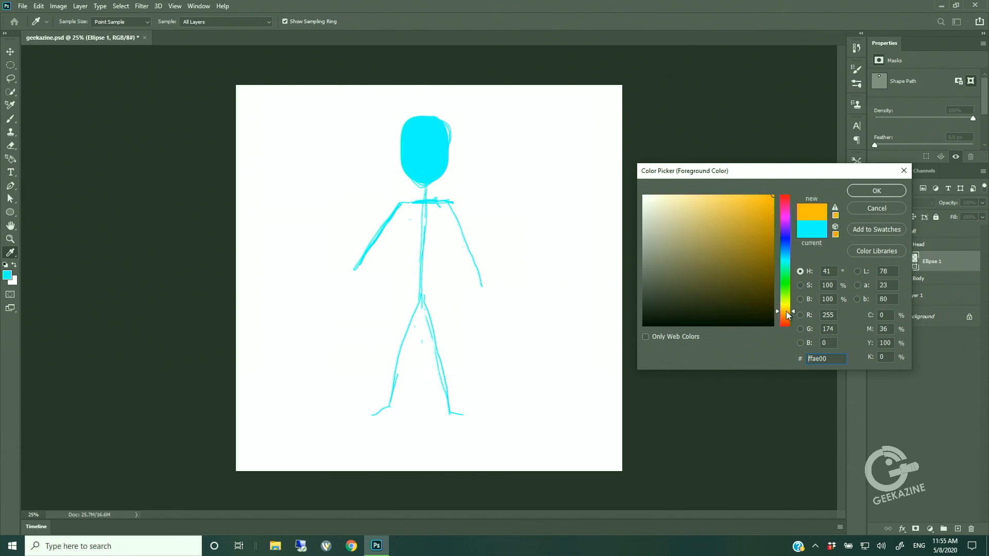
pyautogui.click(871, 190)
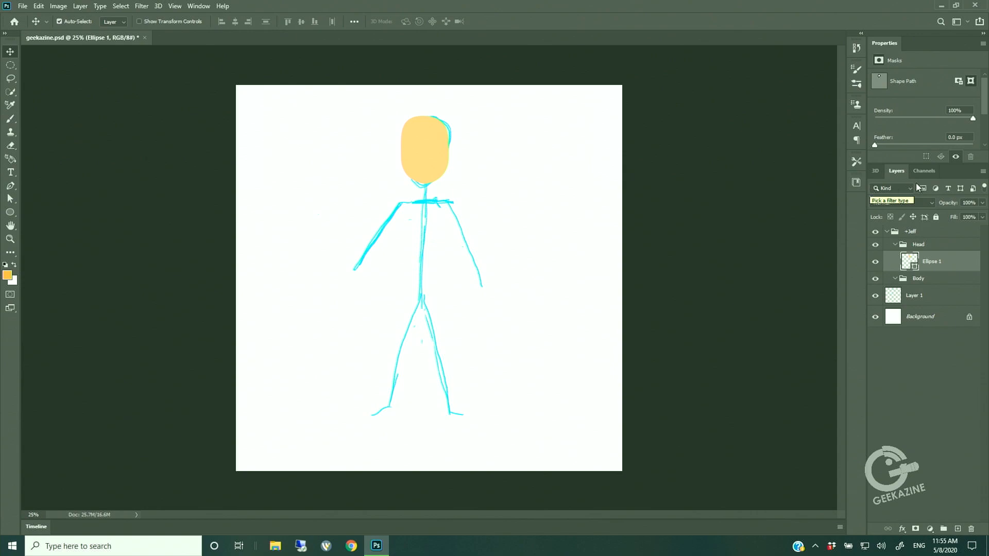
# Rename the head shape's layer Unnamed
pyautogui.doubleClick(935, 261)
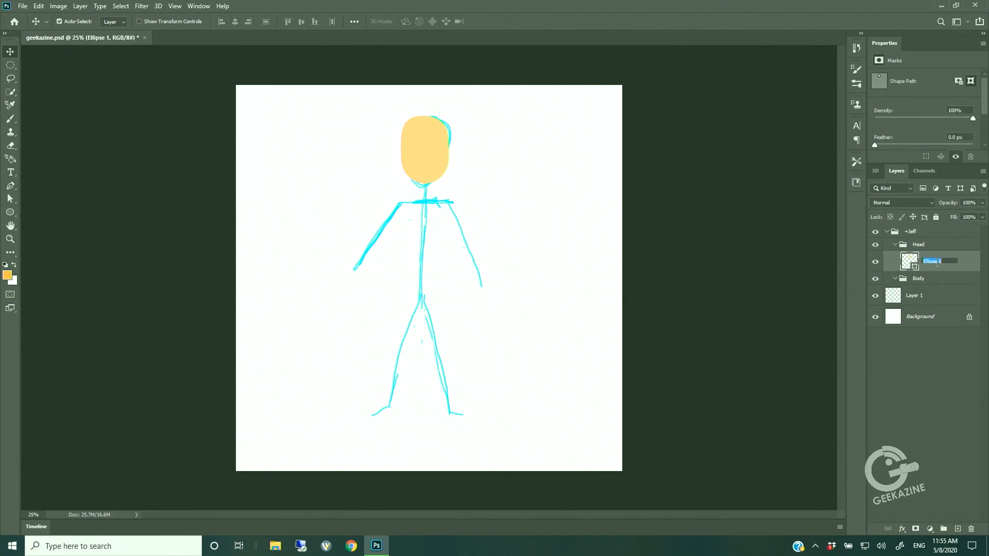
pyautogui.write('Unnamed')
pyautogui.press('Return')
# Add a layer above the head shape, place a Pen tool anchor point in Shape mode at the chin, and name the layer Origin
pyautogui.hotkey('ctrl', 'shift', 'n')
pyautogui.click(576, 159)
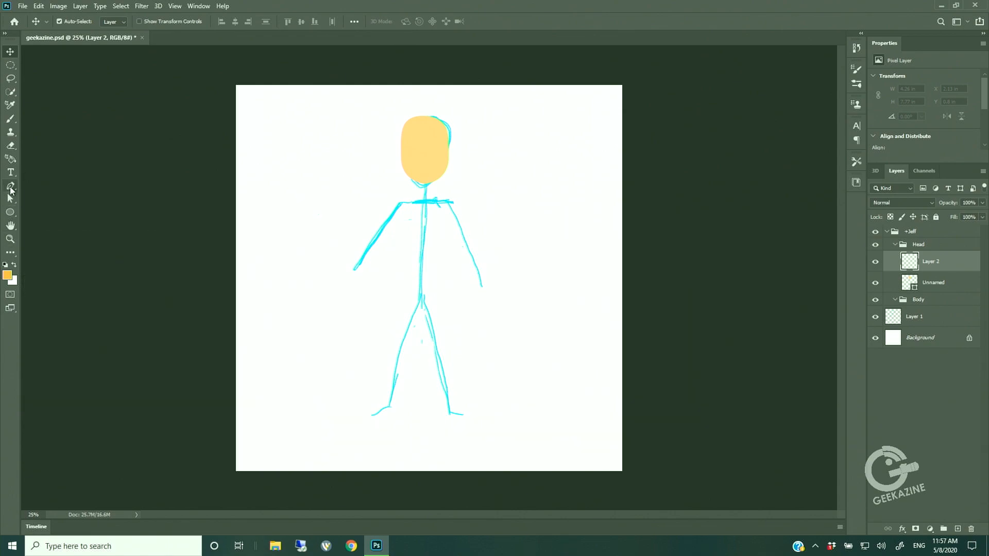
pyautogui.click(10, 191)
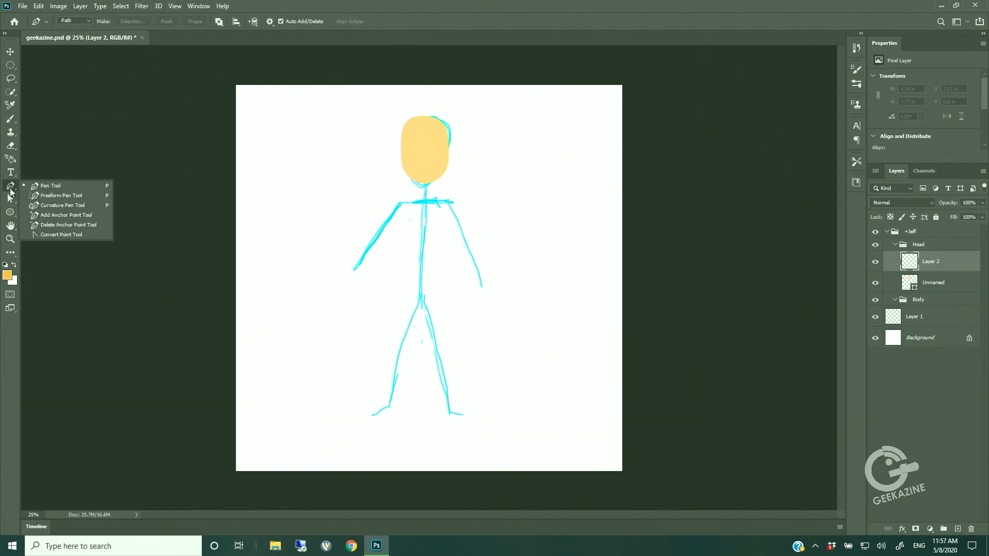
pyautogui.click(89, 21)
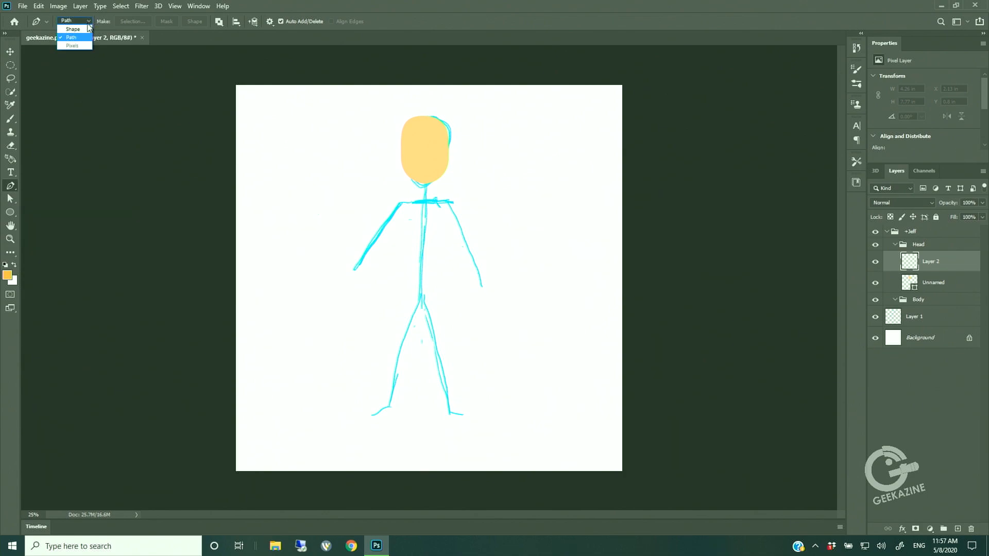
pyautogui.click(86, 30)
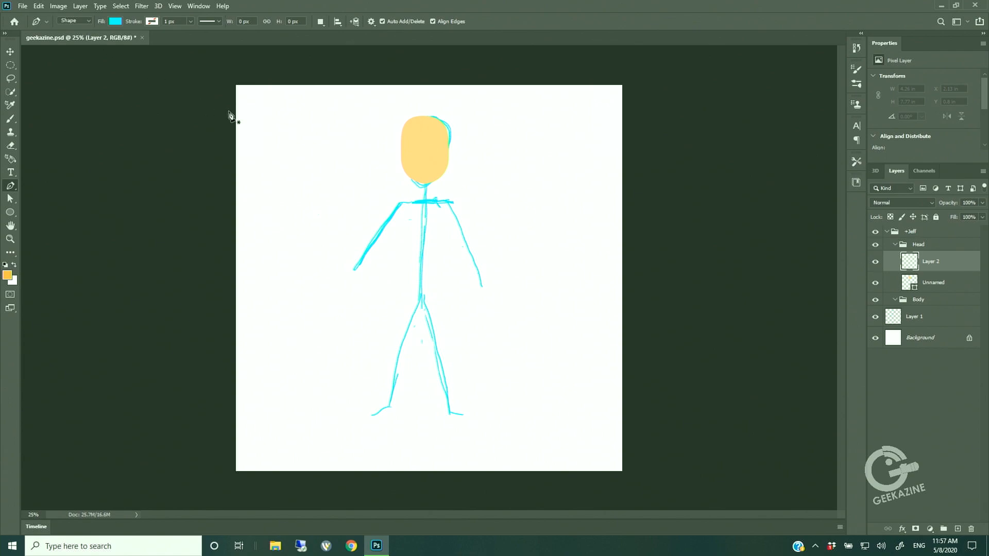
pyautogui.click(426, 180)
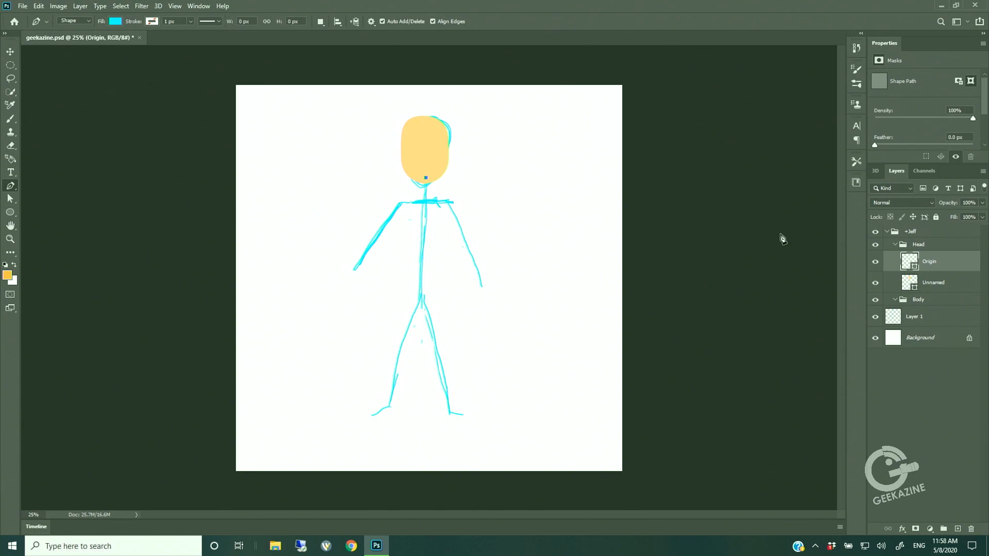
pyautogui.click(958, 245)
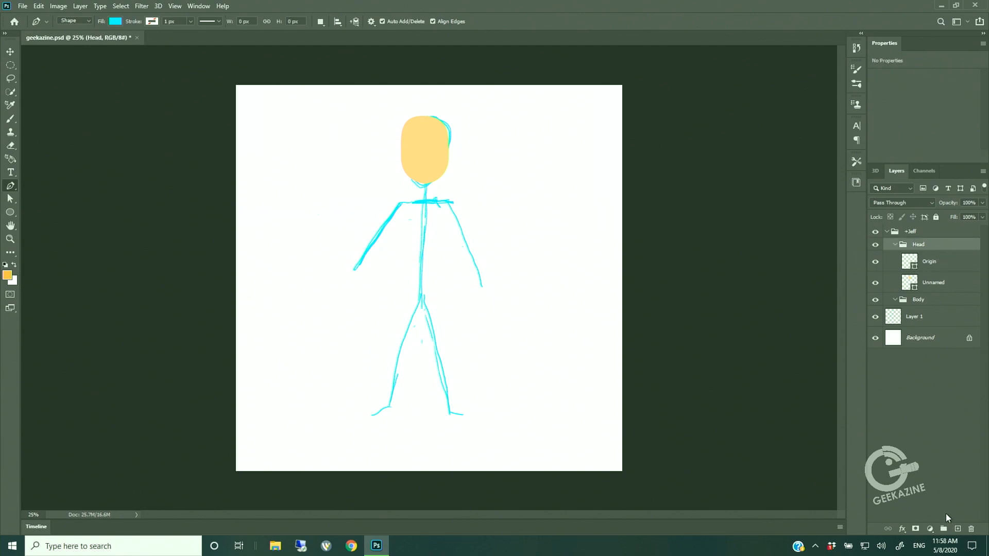
# Create a group named R+ight Eye inside the Head group and add a layer named Eyeball to it
pyautogui.click(943, 529)
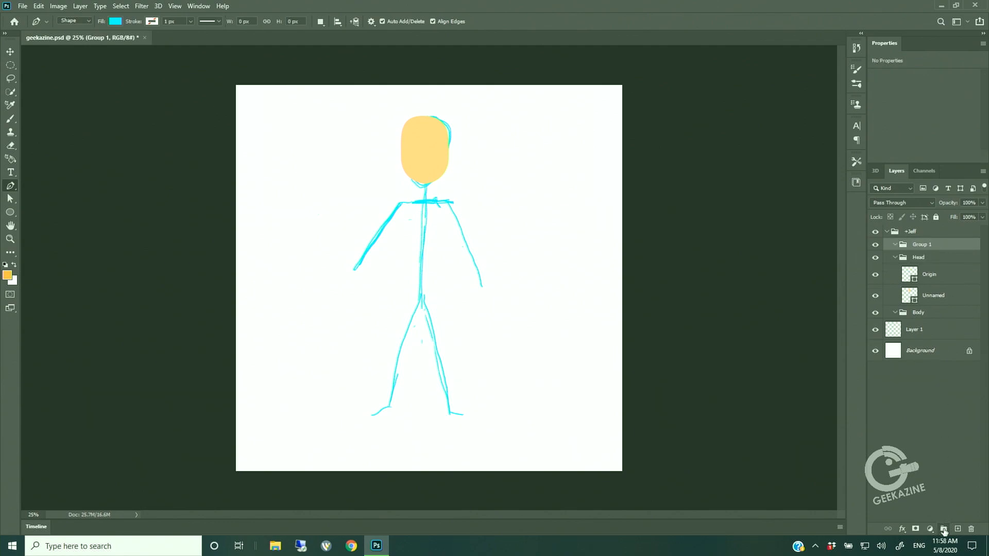
pyautogui.moveTo(935, 257); pyautogui.dragTo(927, 253)
pyautogui.doubleClick(927, 257)
pyautogui.write('Right Eye')
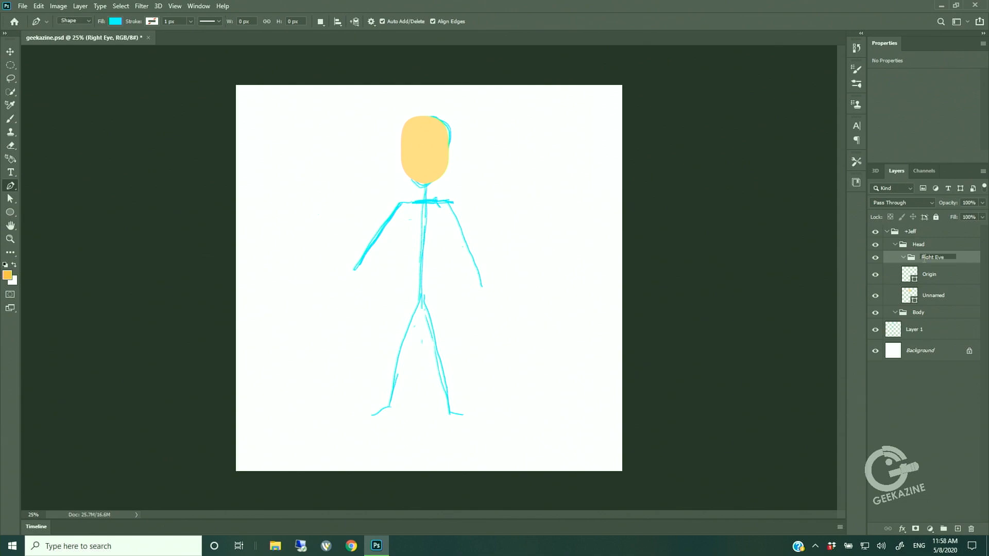
pyautogui.write('+')
pyautogui.press('Return')
pyautogui.click(80, 6)
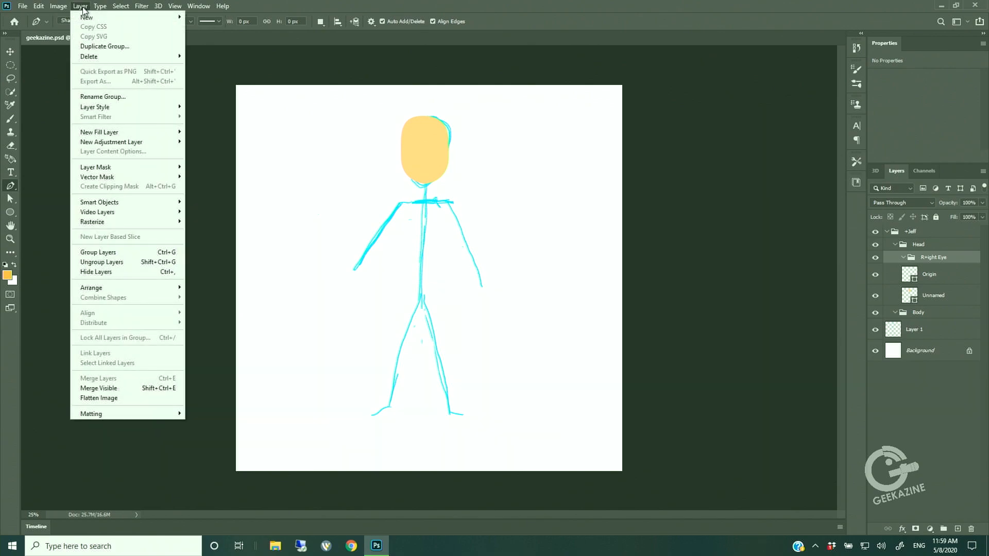
pyautogui.moveTo(108, 19)
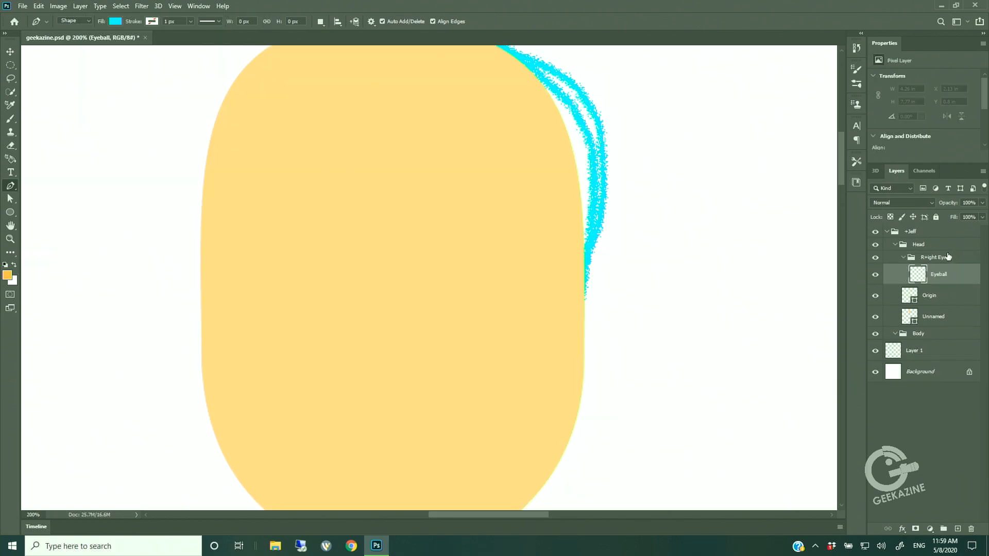
# Add a layer named faceoutline above the R+ight Eye group, inside the Head group
pyautogui.click(944, 260)
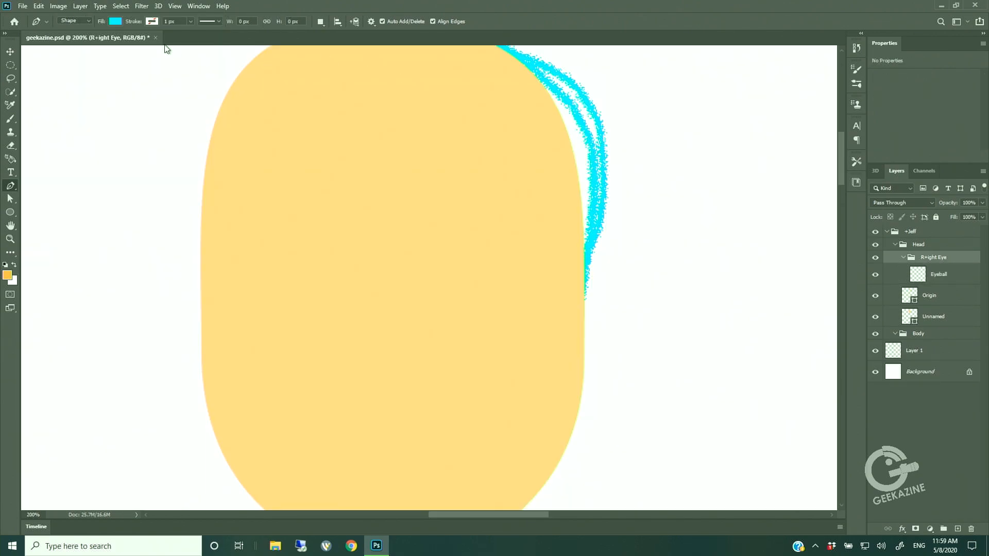
pyautogui.click(81, 7)
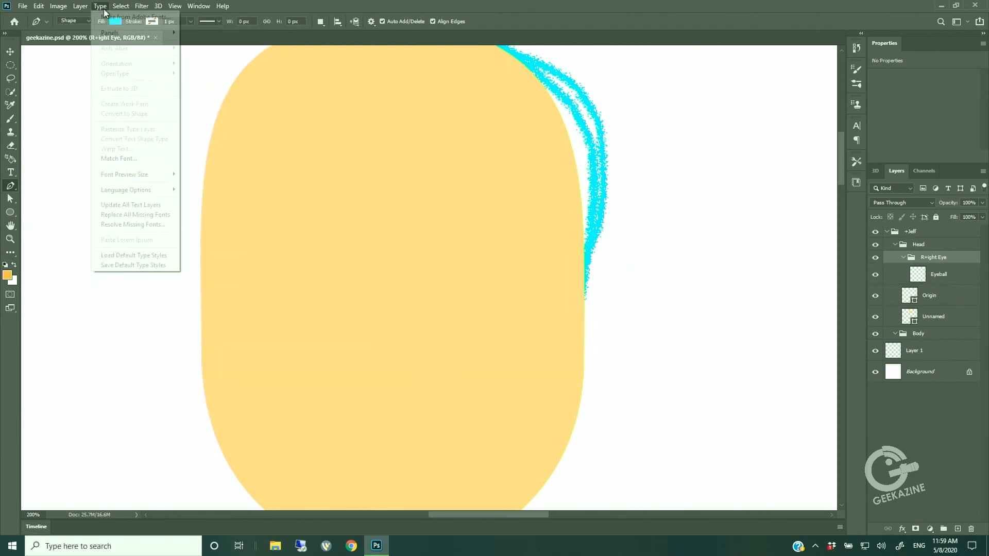
pyautogui.click(196, 16)
pyautogui.press('BackSpace')
pyautogui.press('BackSpace')
pyautogui.press('BackSpace')
pyautogui.press('BackSpace')
pyautogui.press('BackSpace')
pyautogui.press('BackSpace')
pyautogui.press('BackSpace')
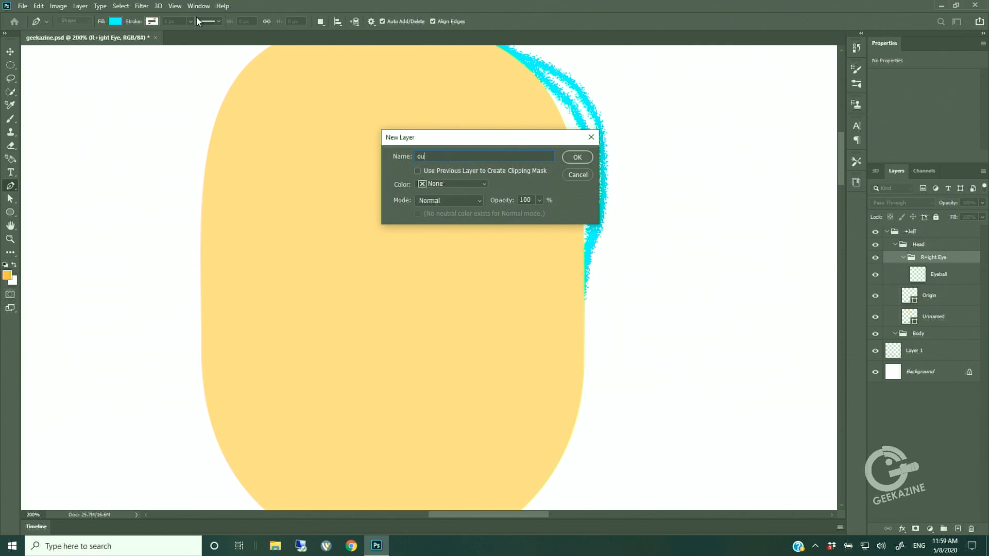
pyautogui.write('faceoutline')
pyautogui.press('Return')
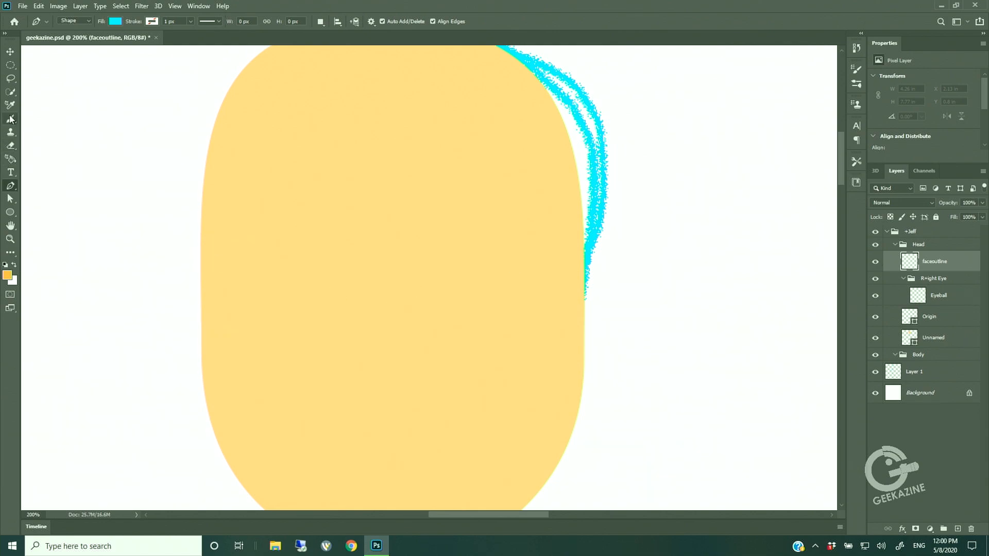
# Brush a vertical center line and two curved horizontal guides across the head on faceoutline, using the cyan (#00f6ff) sampled from the sketch
pyautogui.click(13, 122)
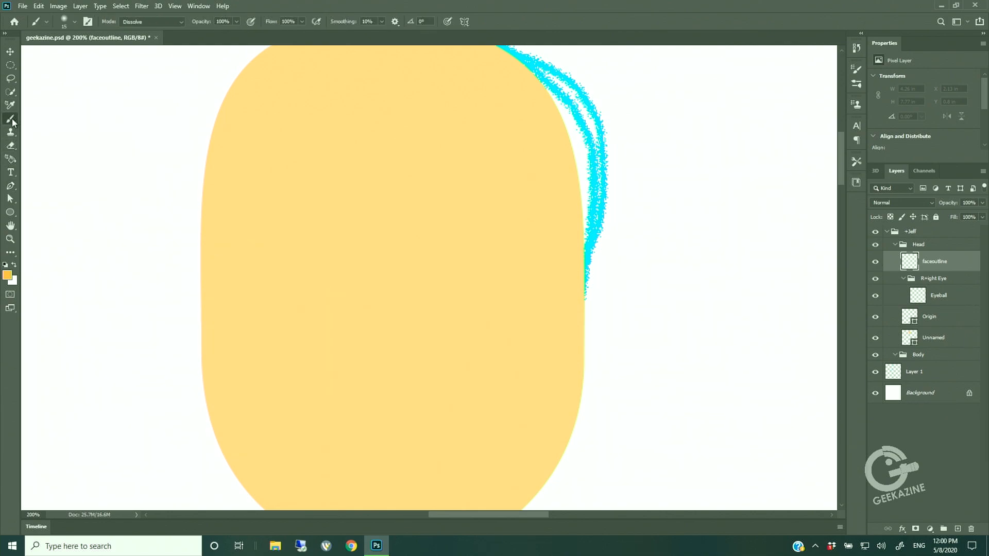
pyautogui.click(7, 275)
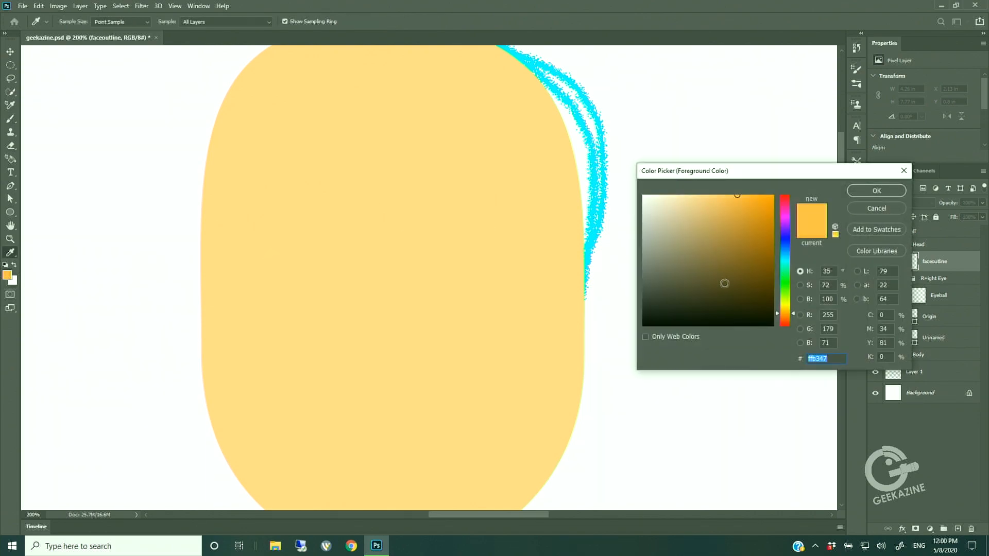
pyautogui.click(594, 234)
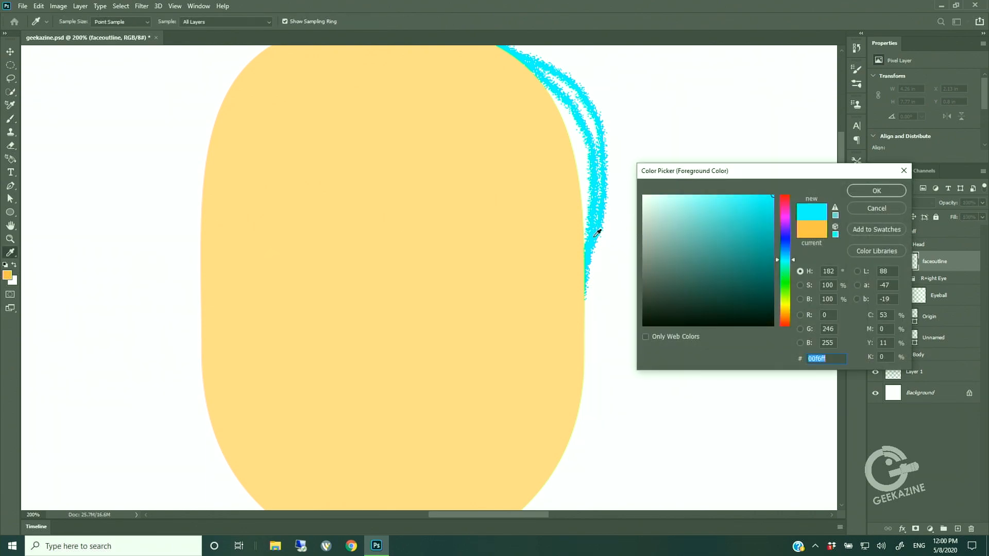
pyautogui.click(874, 190)
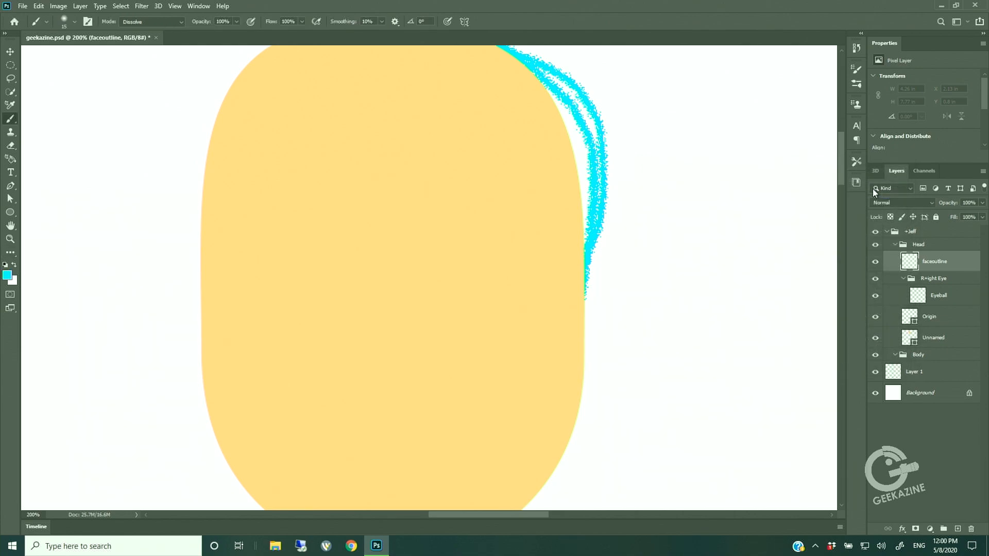
pyautogui.hotkey('ctrl', '-')
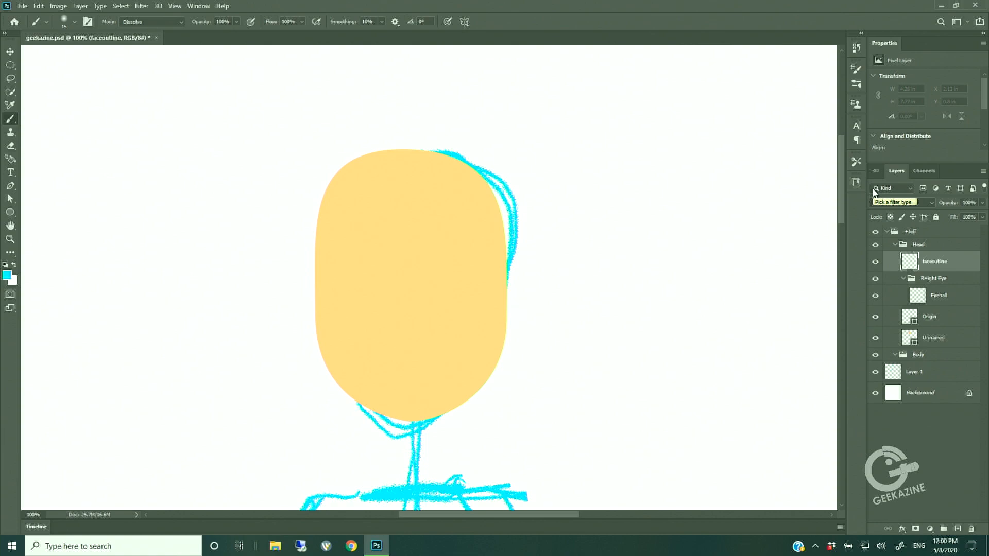
pyautogui.moveTo(409, 152)
pyautogui.mouseDown()
pyautogui.moveTo(410, 355)
pyautogui.moveTo(396, 409)
pyautogui.moveTo(405, 419)
pyautogui.mouseUp()
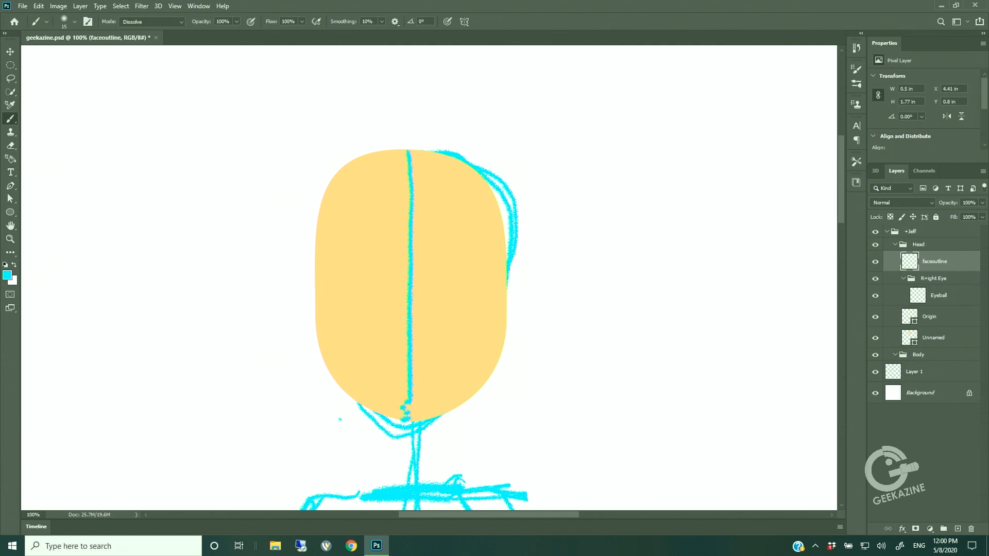
pyautogui.moveTo(319, 268)
pyautogui.mouseDown()
pyautogui.moveTo(403, 274)
pyautogui.moveTo(496, 261)
pyautogui.mouseUp()
pyautogui.moveTo(323, 320)
pyautogui.mouseDown()
pyautogui.moveTo(399, 341)
pyautogui.moveTo(494, 323)
pyautogui.mouseUp()
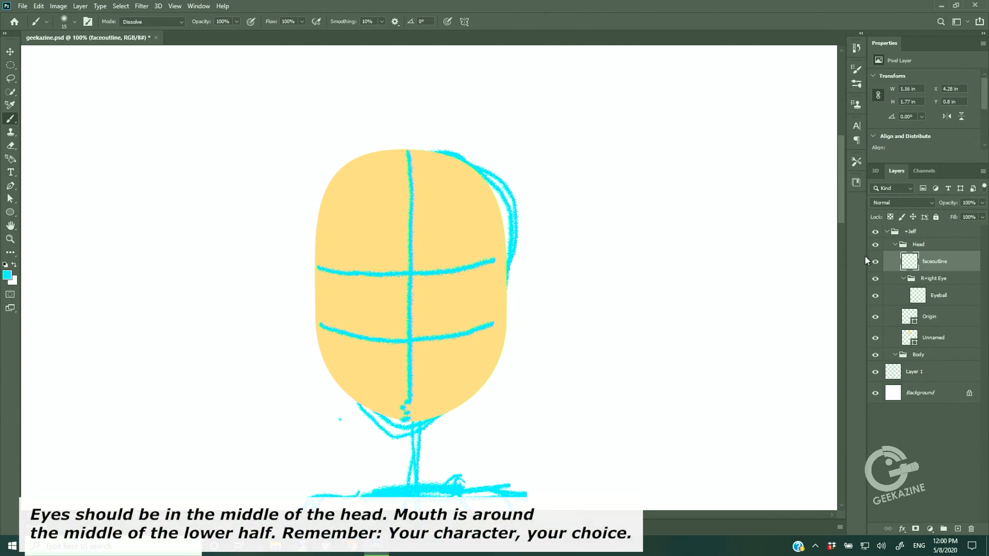
# Reduce the opacity of the faceoutline layer to 21%
pyautogui.doubleClick(965, 265)
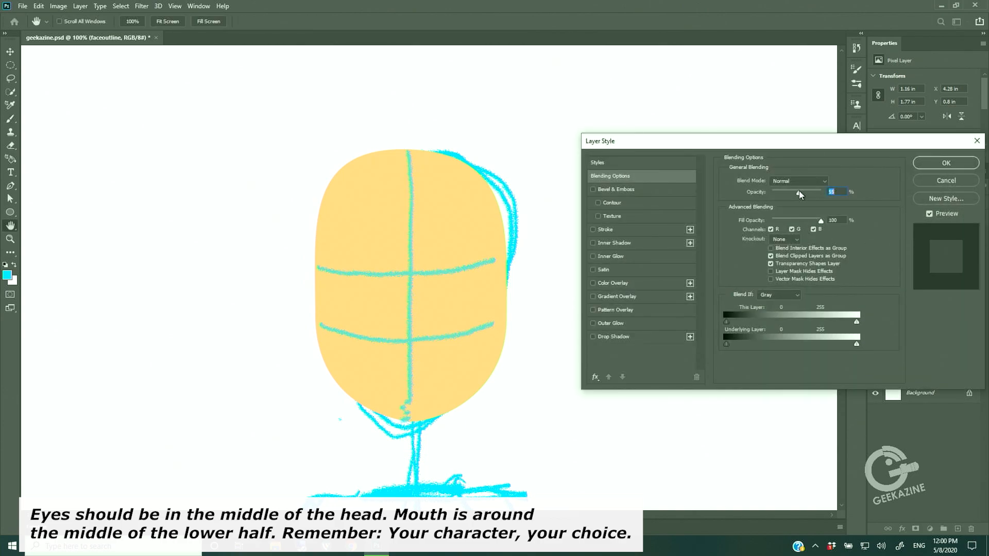
pyautogui.moveTo(799, 190); pyautogui.dragTo(782, 191)
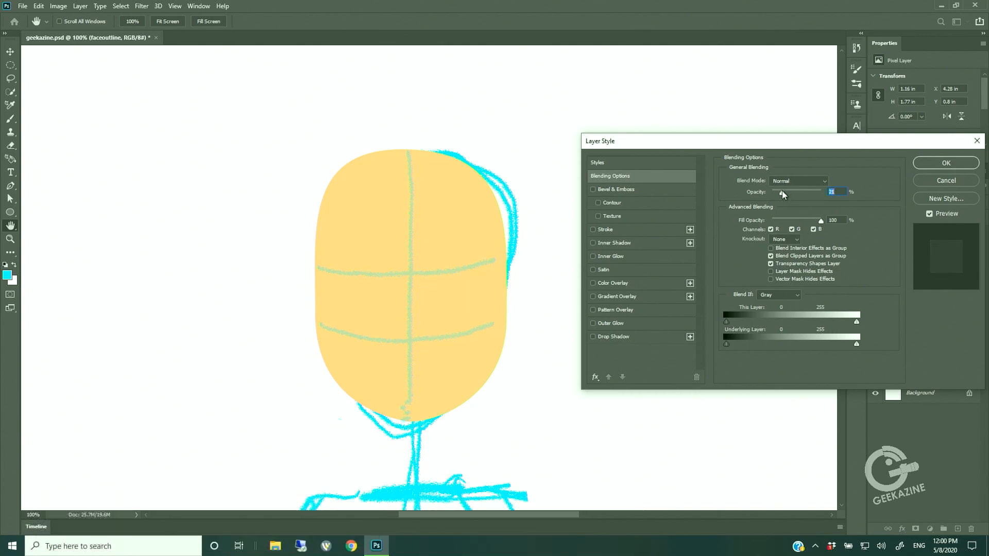
pyautogui.click(953, 164)
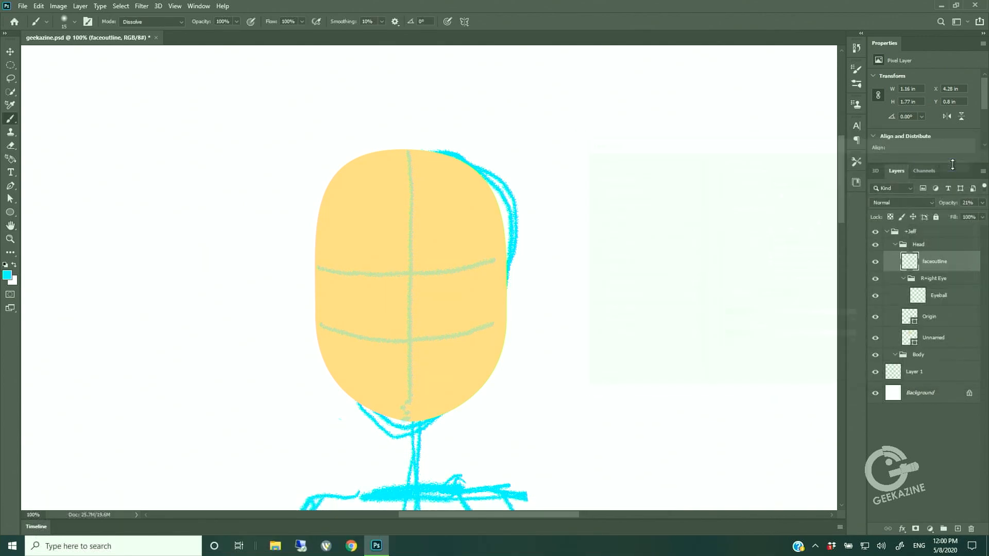
# Draw a white ellipse about 69 × 44 px on the Eyeball layer and position it on the upper guide, left of the face's center line
pyautogui.click(946, 299)
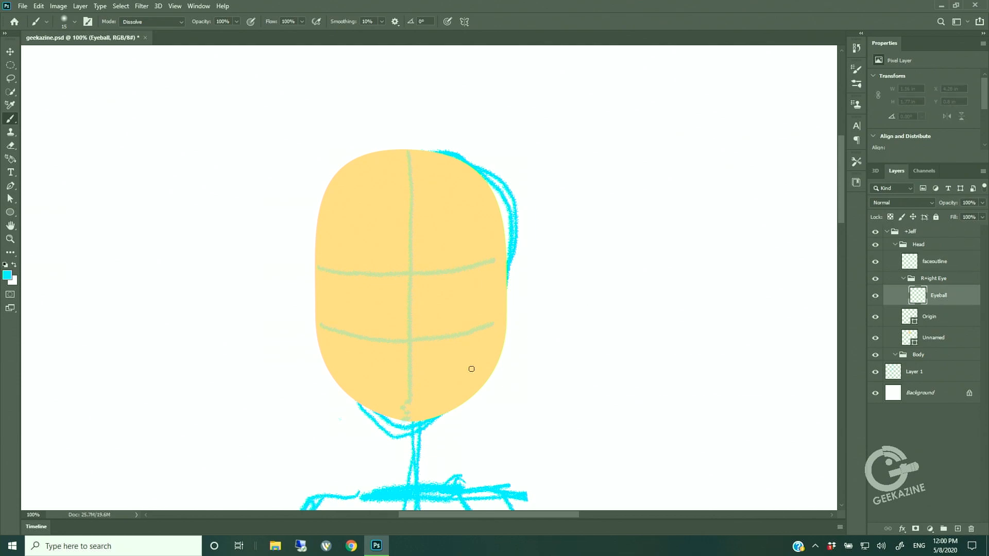
pyautogui.click(11, 213)
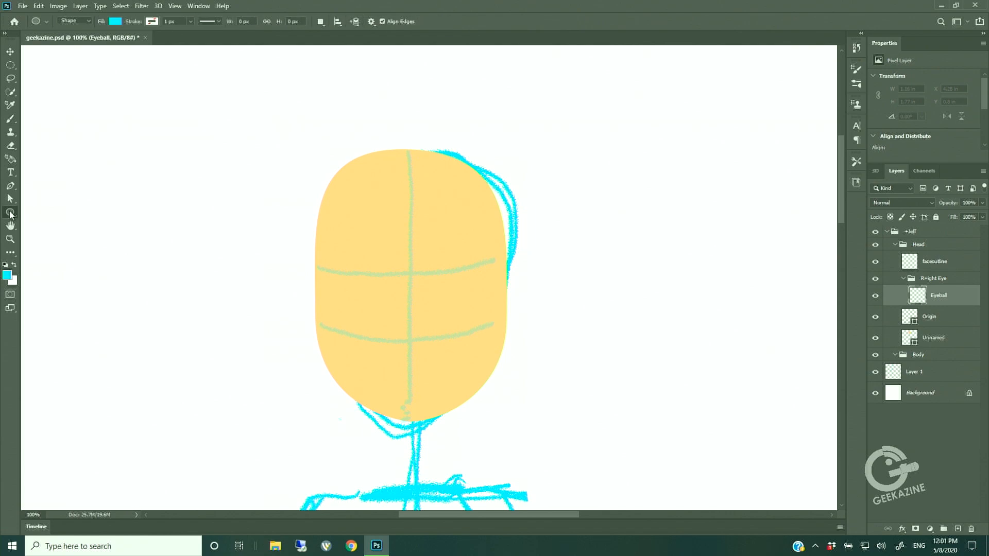
pyautogui.click(115, 21)
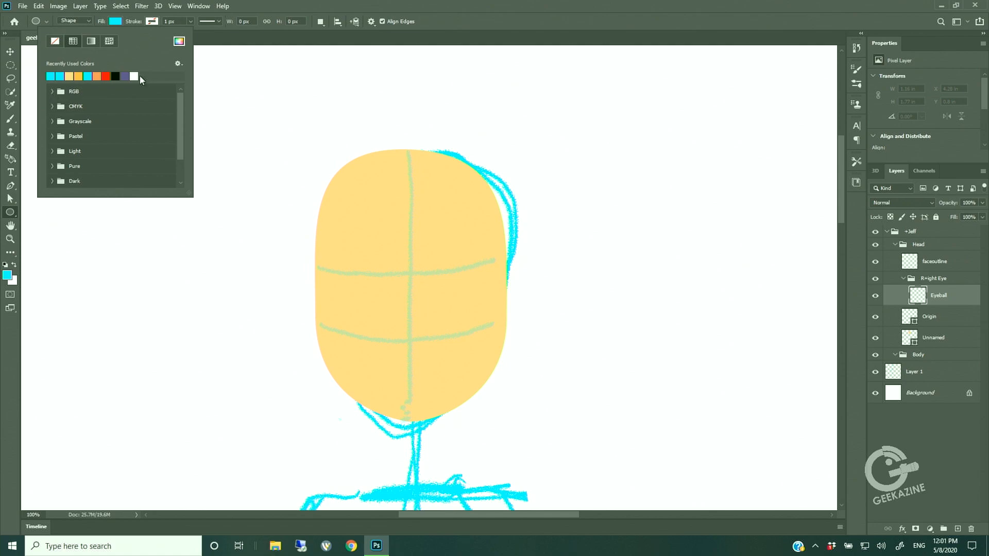
pyautogui.click(134, 76)
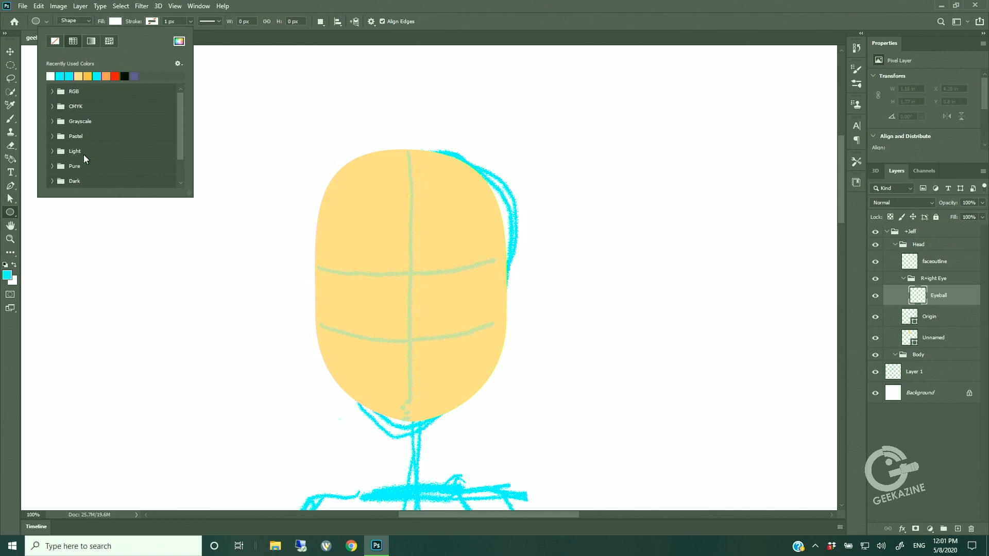
pyautogui.moveTo(380, 270); pyautogui.dragTo(415, 292)
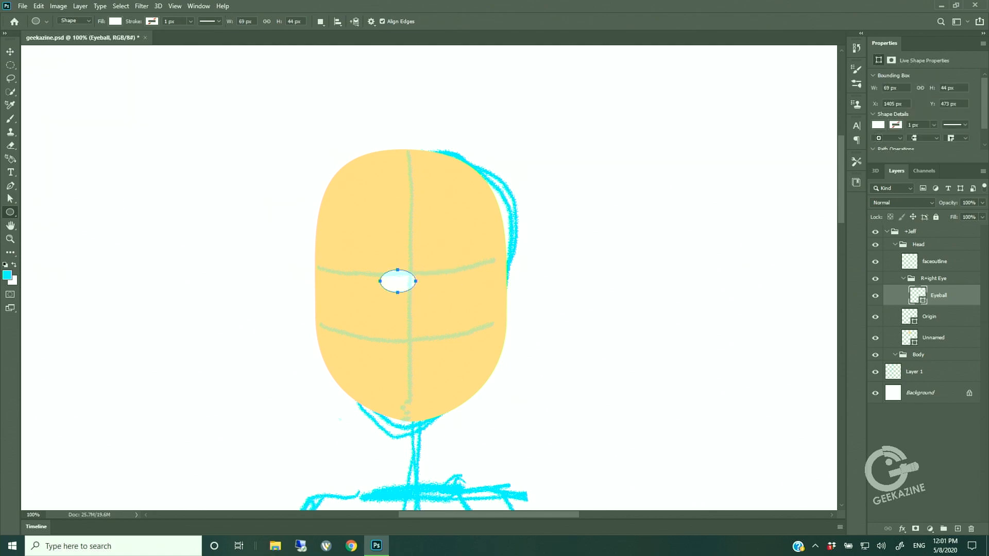
pyautogui.press('v')
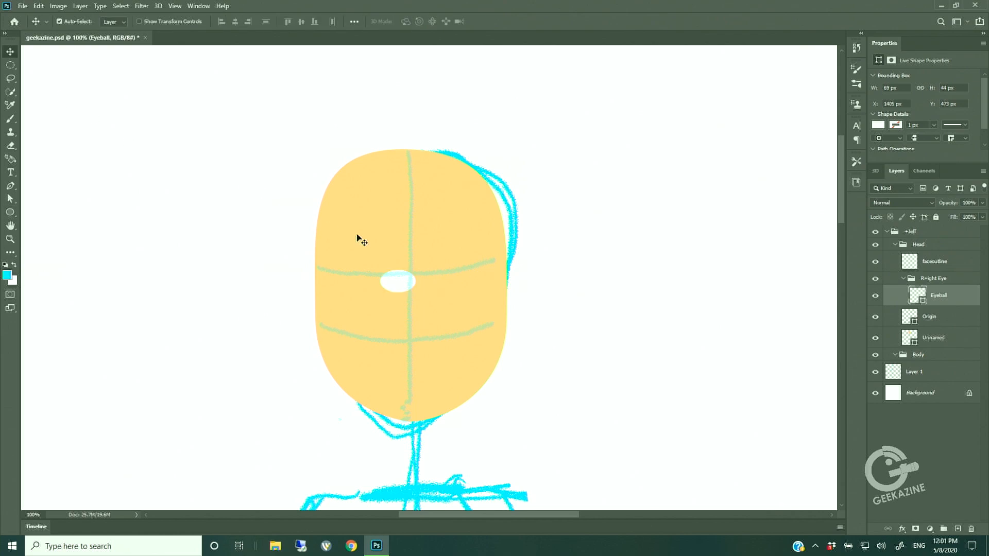
pyautogui.moveTo(399, 282); pyautogui.dragTo(380, 276)
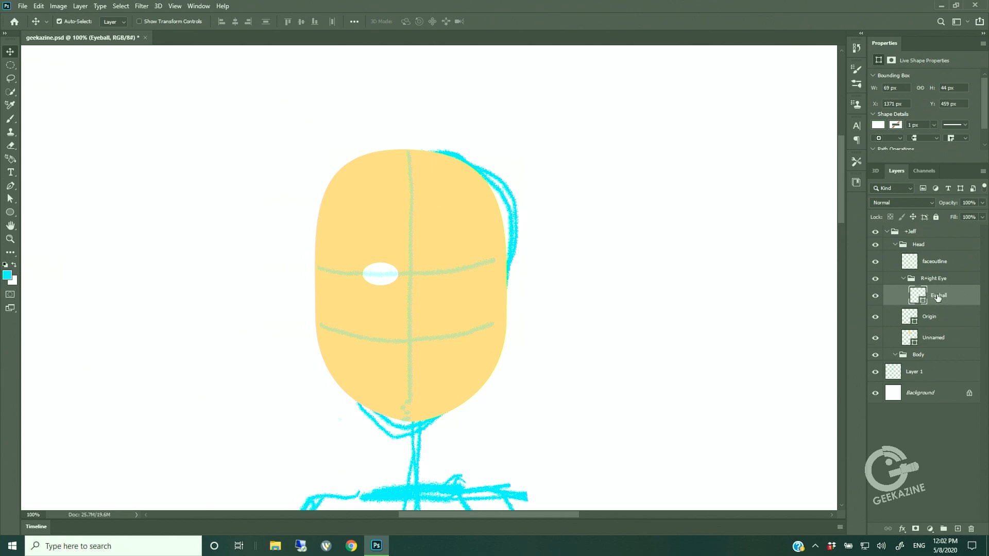
# Add a layer named Right Pupil above the Eyeball layer
pyautogui.click(80, 6)
pyautogui.moveTo(85, 20)
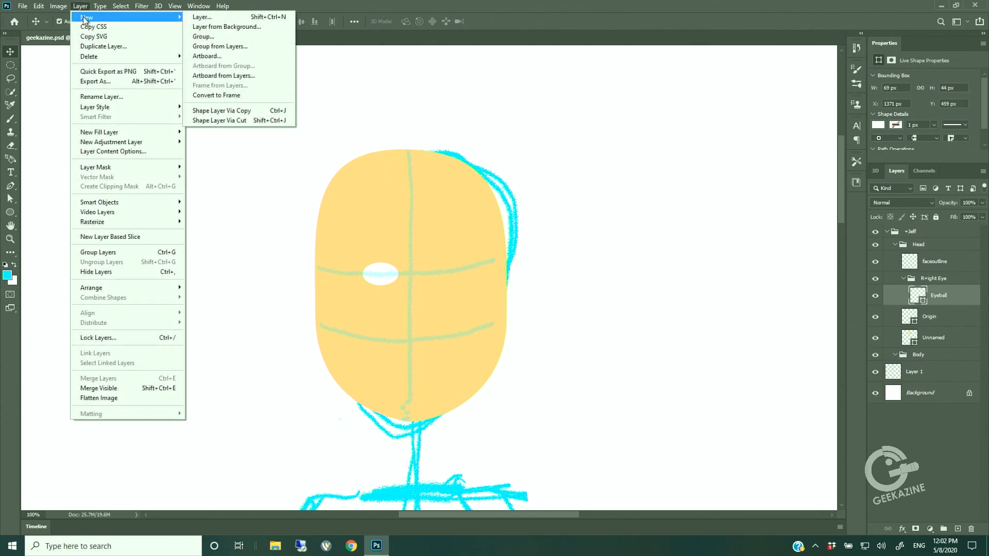
pyautogui.click(195, 19)
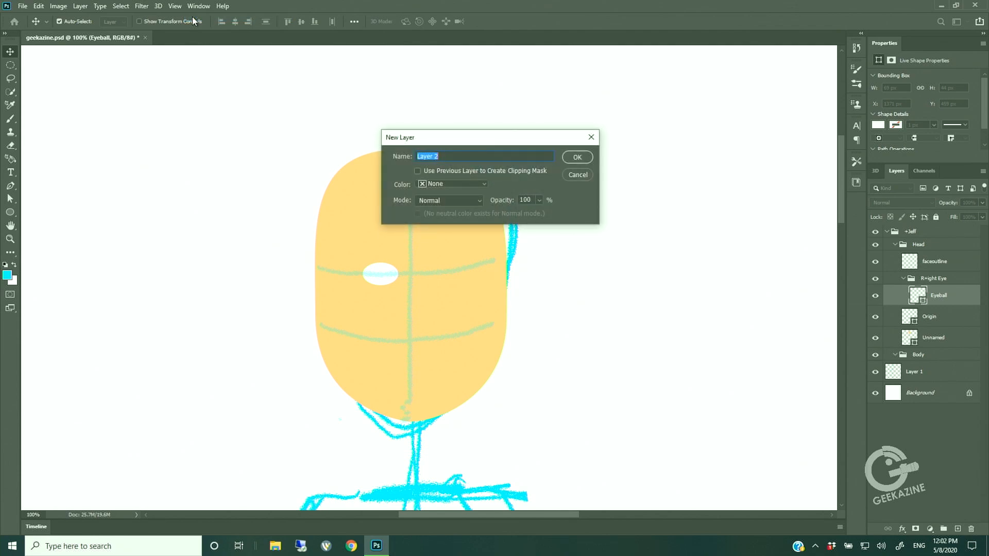
pyautogui.write('Right Pupil')
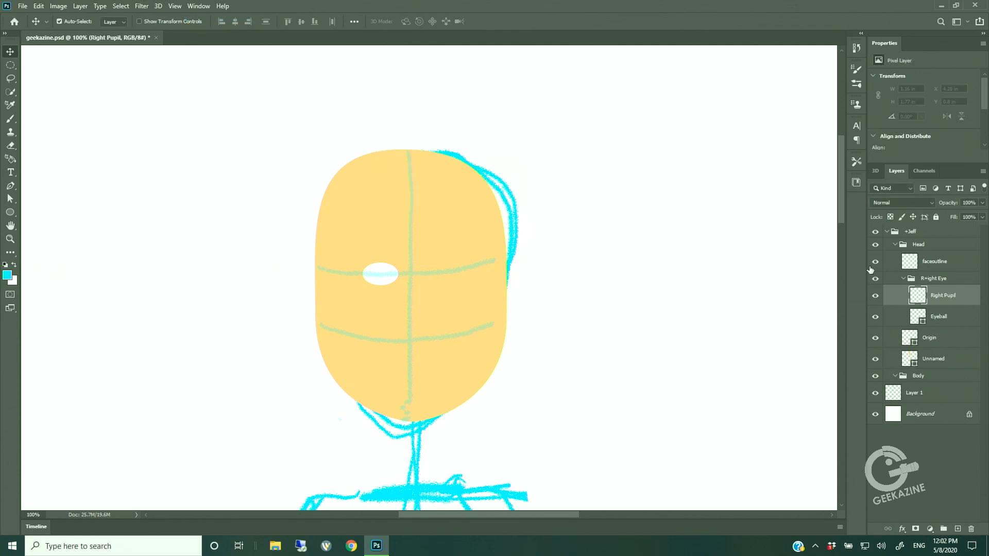
pyautogui.press('Return')
# Rename the Eyeball layer Right Eyeball
pyautogui.doubleClick(944, 317)
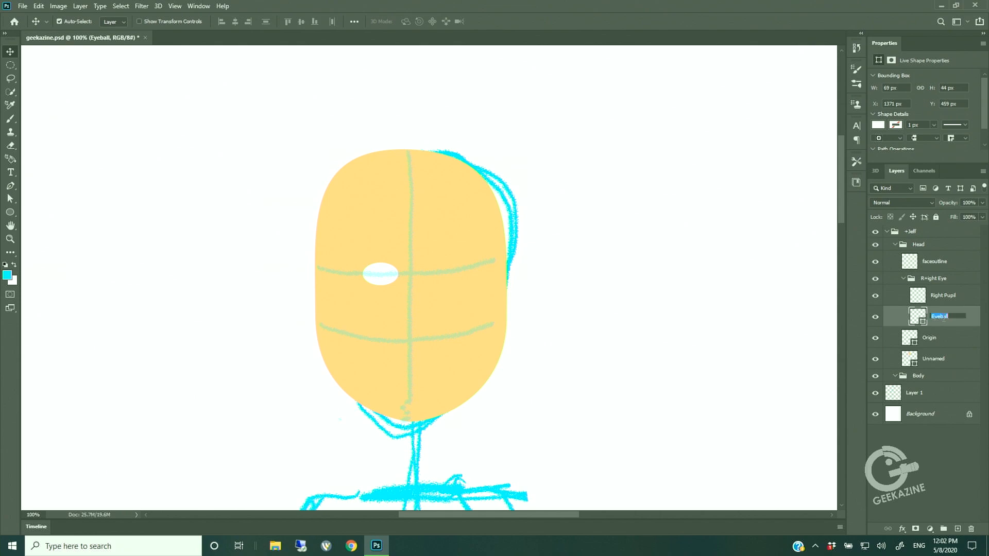
pyautogui.write('Right Eyeball')
pyautogui.press('Return')
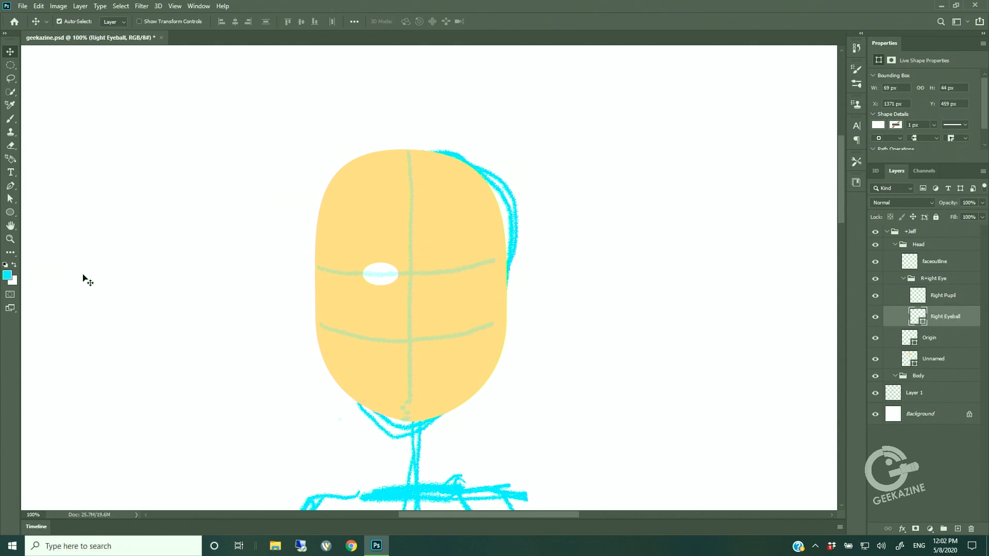
# Draw a green pupil ellipse about 24 × 18 px centered on the eyeball in the Right Pupil layer, and rename the layer +Right Pupil
pyautogui.click(8, 276)
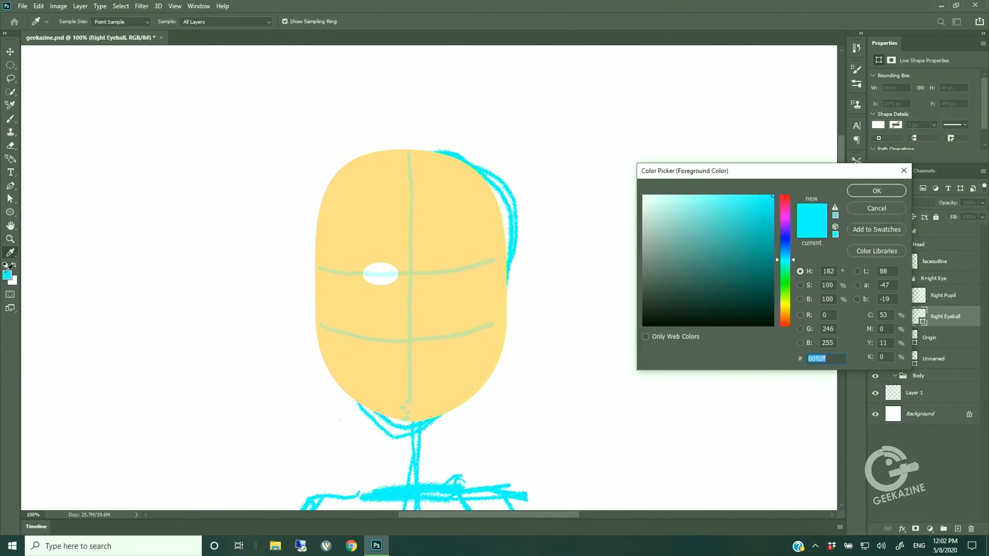
pyautogui.click(882, 209)
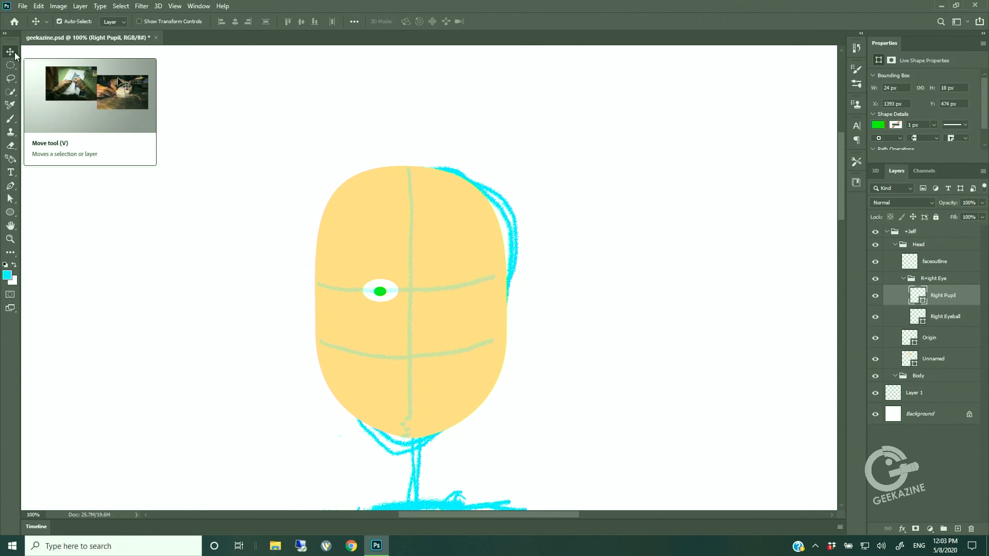
pyautogui.doubleClick(934, 296)
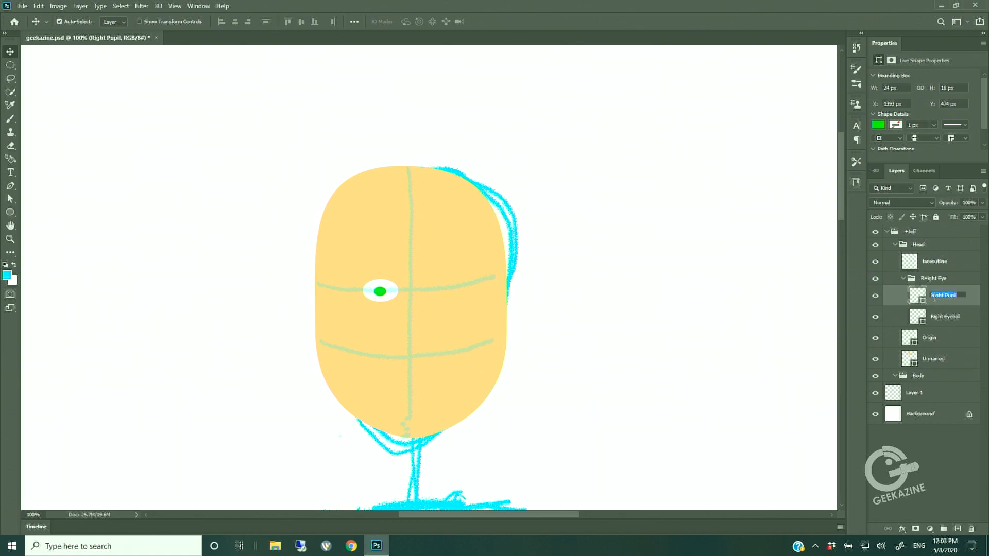
pyautogui.click(937, 292)
pyautogui.write('+')
pyautogui.press('Return')
# Add a layer named Blink above +Right Pupil in the R+ight Eye group
pyautogui.click(943, 279)
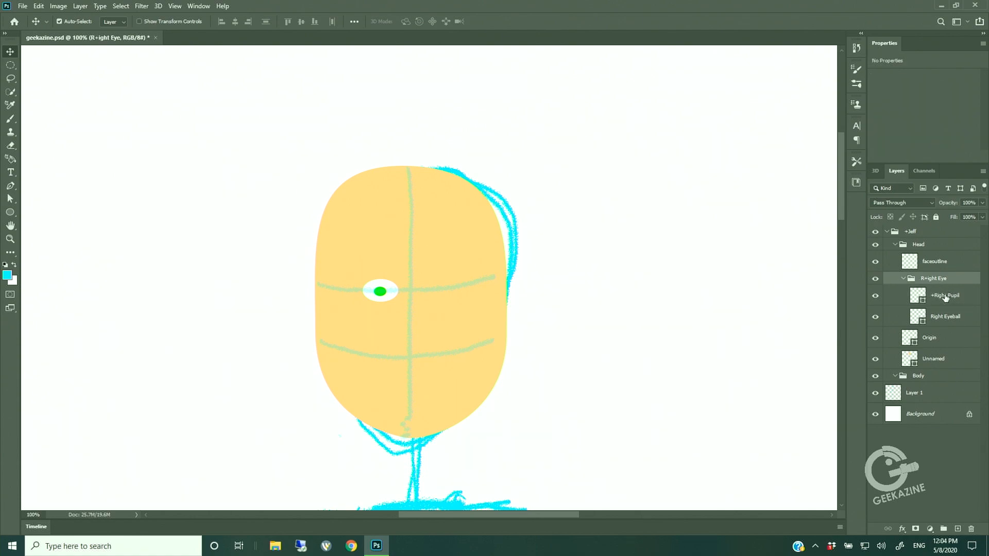
pyautogui.click(946, 297)
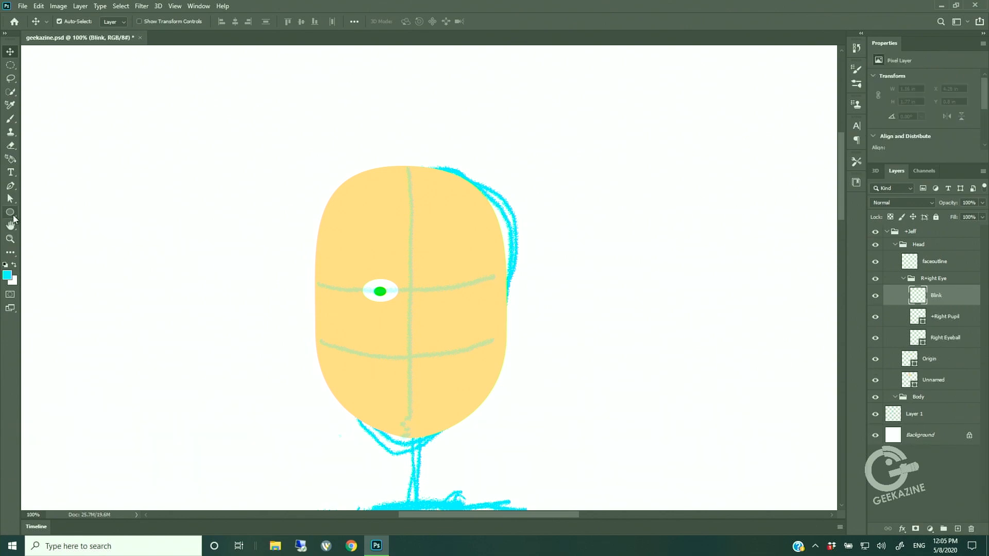
# Draw a straight black line about 68 px wide across the middle of the right eye in the Blink layer
pyautogui.click(13, 215)
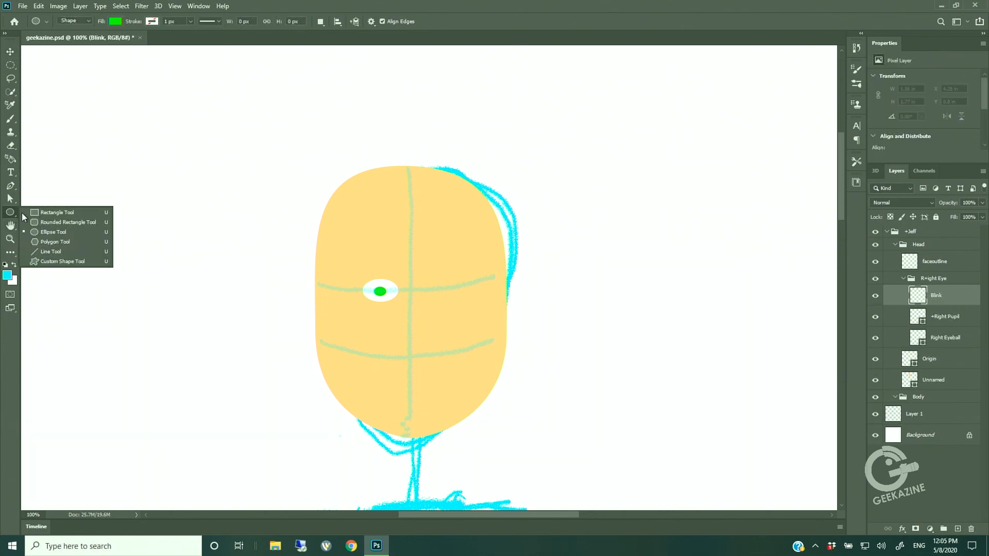
pyautogui.moveTo(400, 297); pyautogui.dragTo(402, 294)
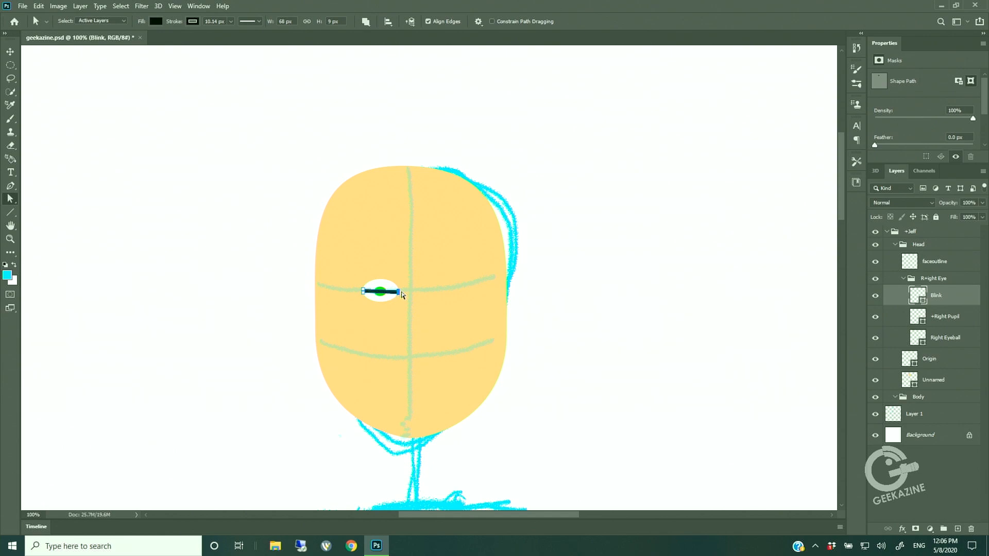
pyautogui.click(274, 138)
# Duplicate the Right Eyeball layer as Lid and place the copy between the Blink and +Right Pupil layers
pyautogui.click(961, 342)
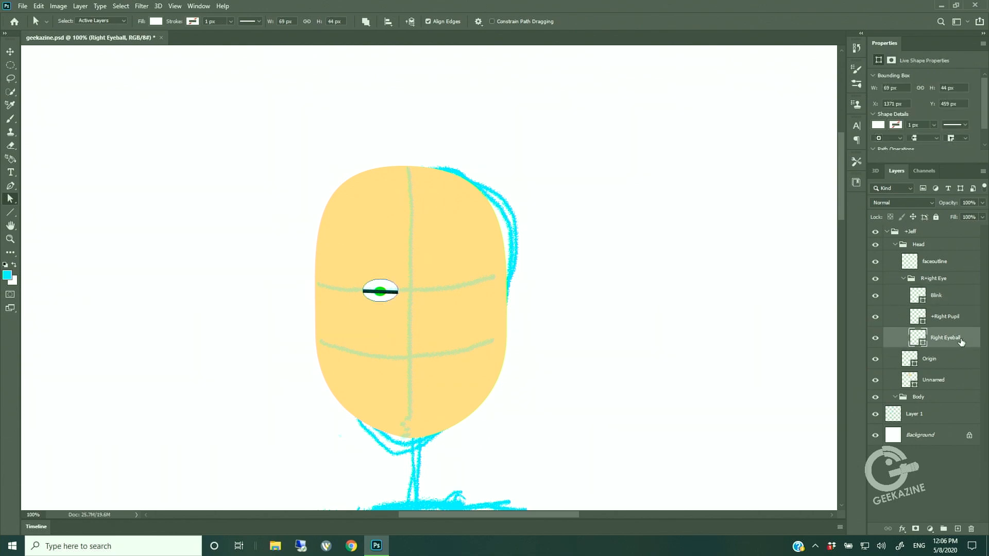
pyautogui.rightClick(961, 342)
pyautogui.click(832, 284)
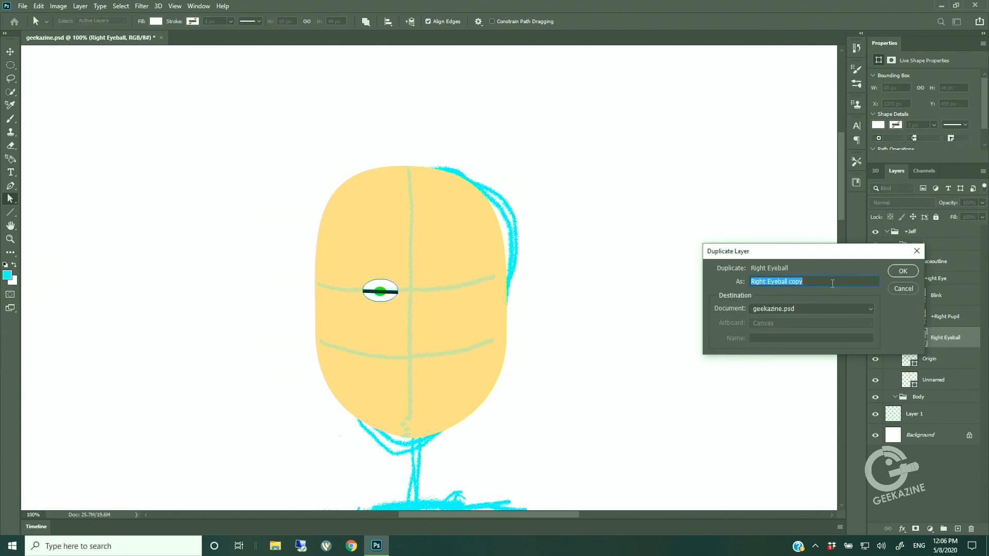
pyautogui.write('Lid')
pyautogui.press('Return')
pyautogui.moveTo(954, 344); pyautogui.dragTo(953, 314)
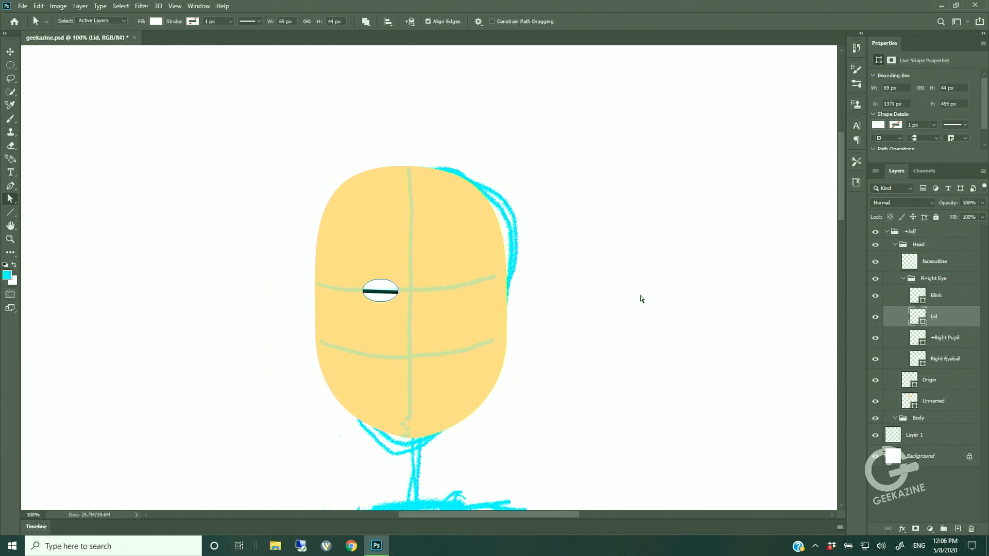
# Fill the Lid shape with the face's skin color, ffd087, sampled from the head
pyautogui.doubleClick(917, 316)
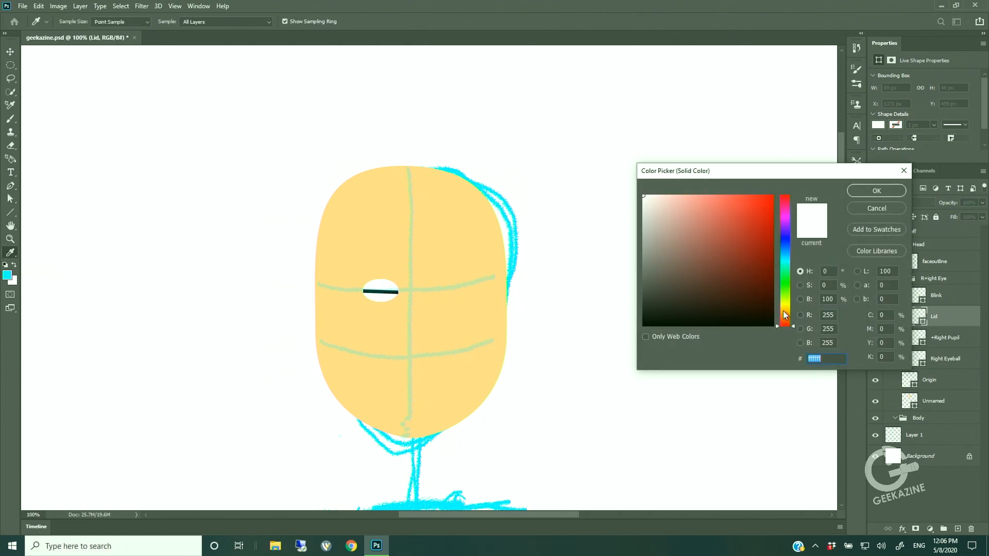
pyautogui.click(482, 258)
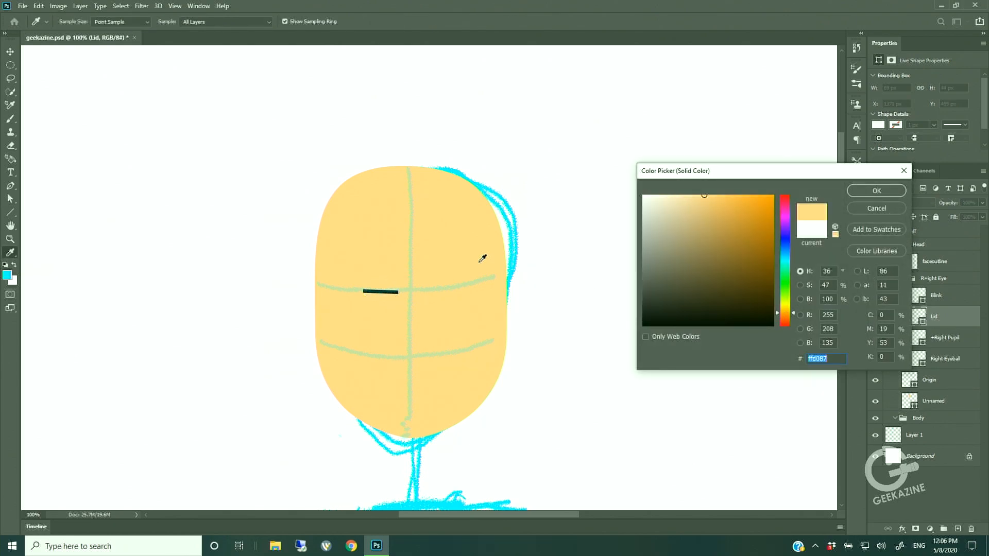
pyautogui.press('Return')
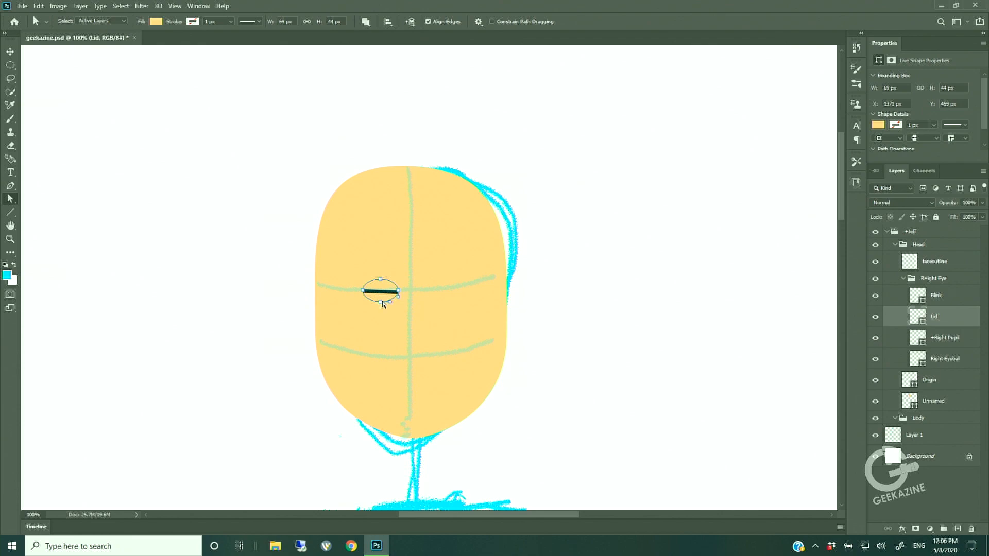
# Reshape the Lid ellipse into a shallow upper eyelid by raising its bottom anchor point and nudging its lower points upward
pyautogui.moveTo(382, 305); pyautogui.dragTo(382, 294)
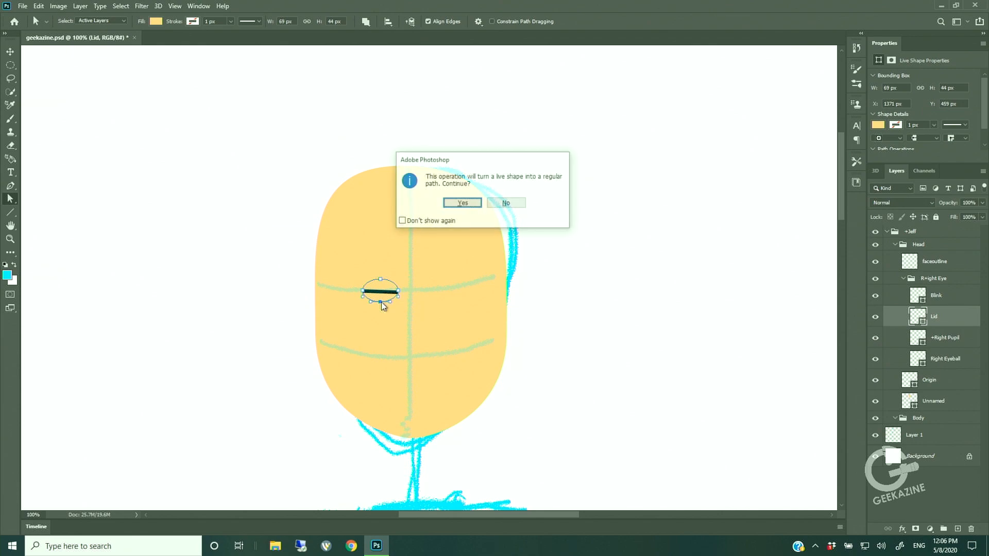
pyautogui.click(471, 206)
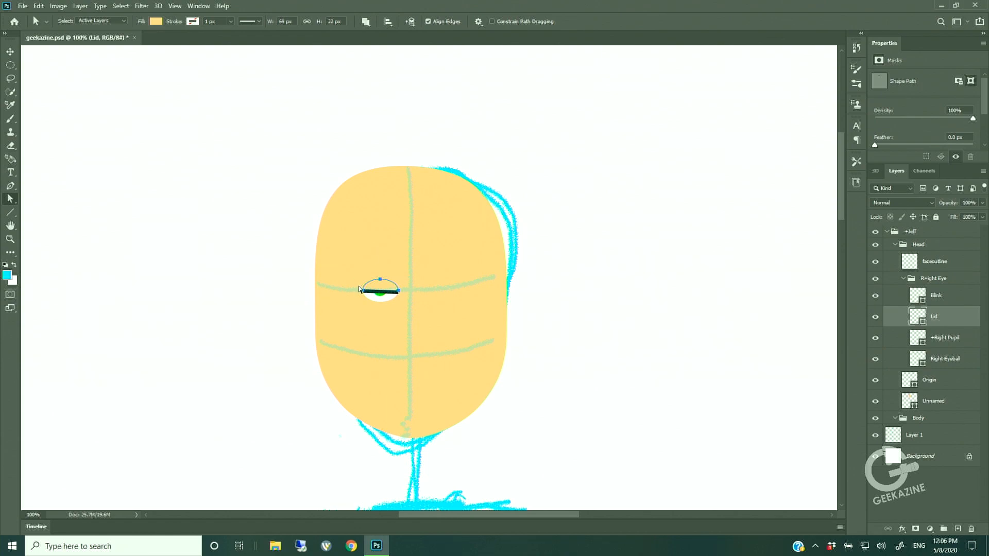
pyautogui.moveTo(358, 289); pyautogui.dragTo(412, 301)
pyautogui.press('Up')
pyautogui.press('Up')
pyautogui.press('Up')
pyautogui.press('Up')
pyautogui.press('Up')
pyautogui.press('Up')
pyautogui.press('Up')
pyautogui.press('Up')
pyautogui.press('Up')
pyautogui.click(347, 267)
pyautogui.hotkey('ctrl', 'z')
# Give the Right Eyeball shape a black 5 px stroke
pyautogui.click(957, 360)
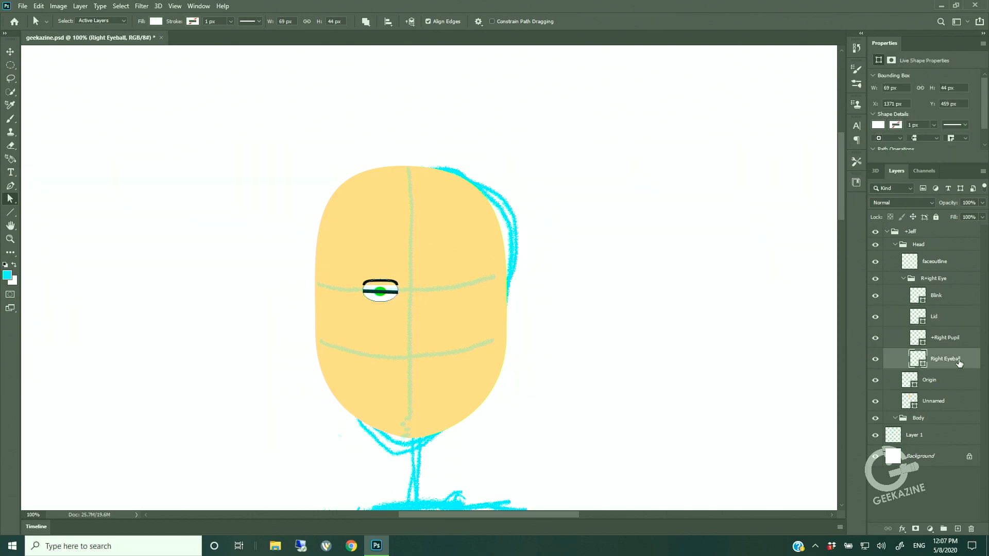
pyautogui.click(193, 21)
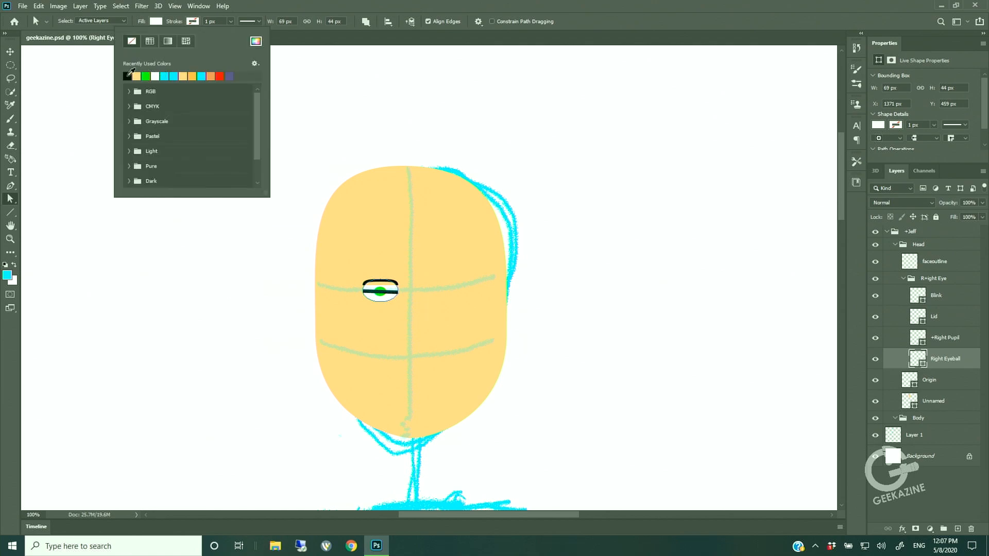
pyautogui.click(126, 76)
pyautogui.click(216, 22)
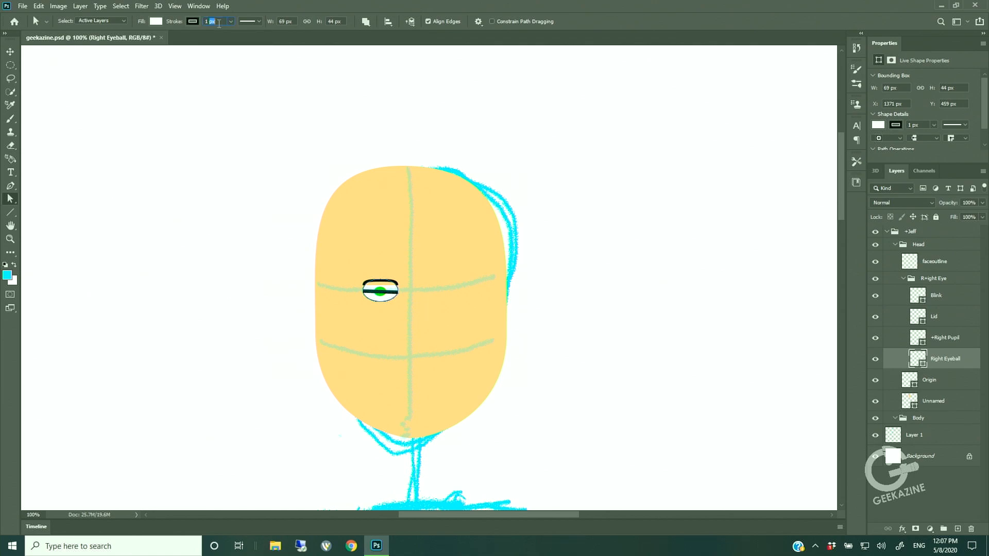
pyautogui.write('5')
pyautogui.press('Return')
# Collapse the R+ight Eye group and duplicate it as +Left Eye
pyautogui.click(904, 279)
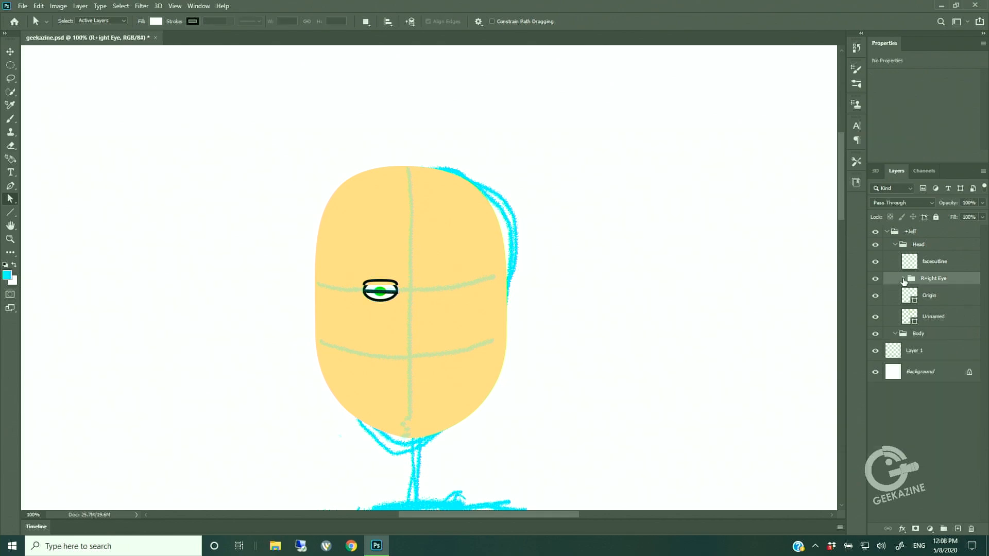
pyautogui.rightClick(942, 284)
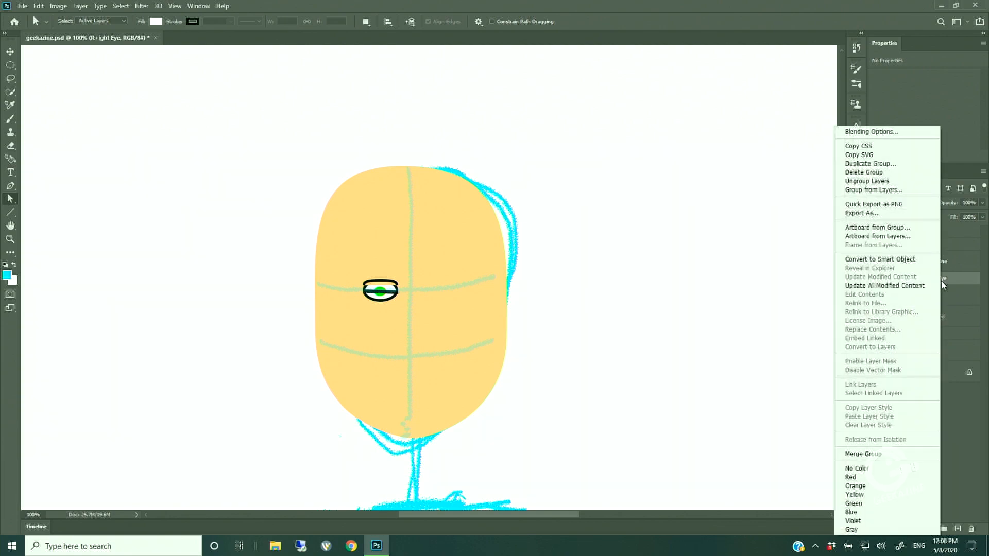
pyautogui.click(900, 164)
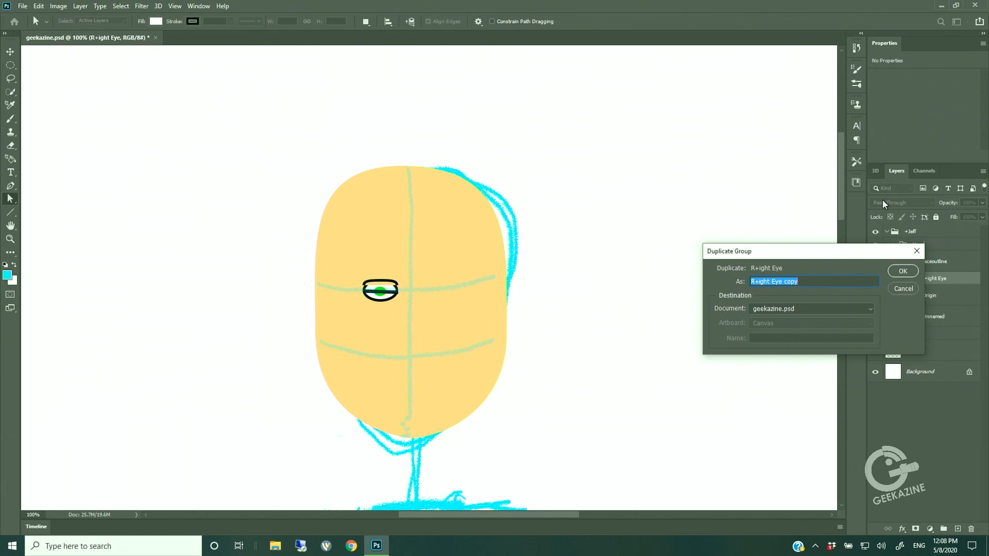
pyautogui.write('+Left Eye')
pyautogui.press('Return')
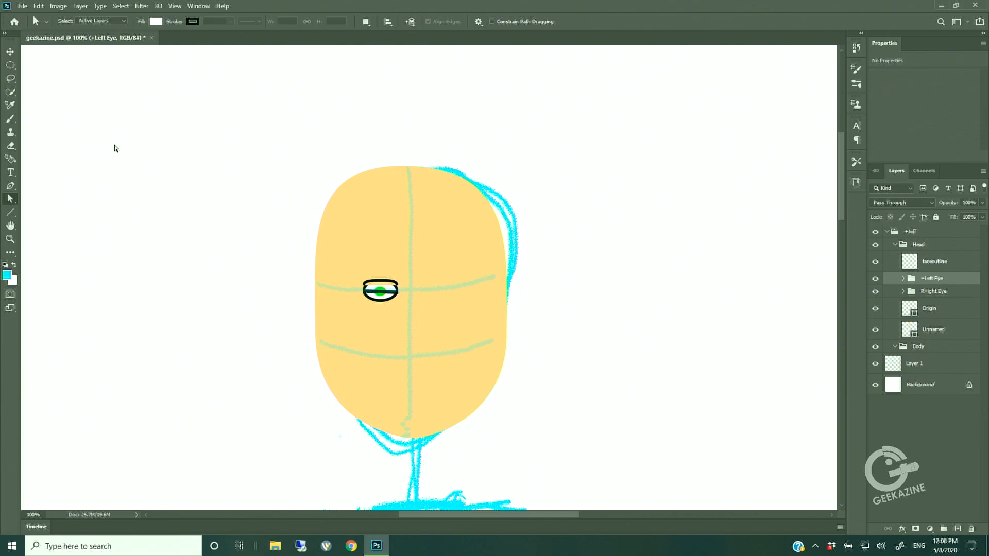
# Move the +Left Eye group about 125 px right and 3 px up, onto the other side of the face's center line
pyautogui.click(10, 54)
pyautogui.press('Right')
pyautogui.press('Right')
pyautogui.press('Right')
pyautogui.press('Right')
pyautogui.press('Right')
pyautogui.press('Right')
pyautogui.press('Right')
pyautogui.press('Right')
pyautogui.press('Right')
pyautogui.press('Right')
pyautogui.press('Right')
pyautogui.press('Right')
pyautogui.press('Right')
pyautogui.press('Right')
pyautogui.press('Right')
pyautogui.press('Right')
pyautogui.press('Right')
pyautogui.press('Right')
pyautogui.press('Right')
pyautogui.press('Right')
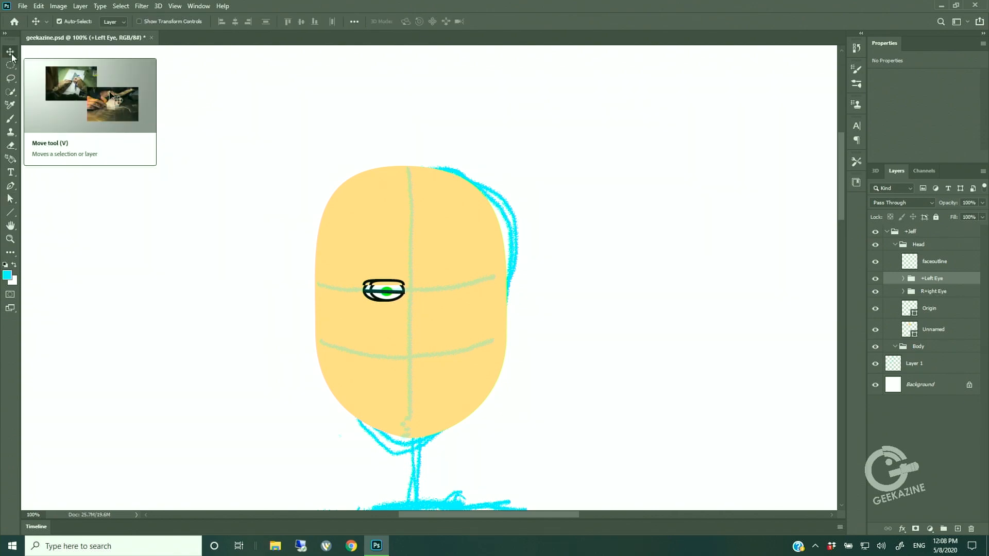
pyautogui.press('Right')
pyautogui.press('Right')
pyautogui.press('Right')
pyautogui.press('Right')
pyautogui.press('Right')
pyautogui.press('Right')
pyautogui.press('Right')
pyautogui.press('Right')
pyautogui.press('Right')
pyautogui.press('Right')
pyautogui.press('Right')
pyautogui.press('Right')
pyautogui.press('Right')
pyautogui.press('Right')
pyautogui.press('Right')
pyautogui.press('Right')
pyautogui.press('Right')
pyautogui.press('Right')
pyautogui.press('Right')
pyautogui.press('Right')
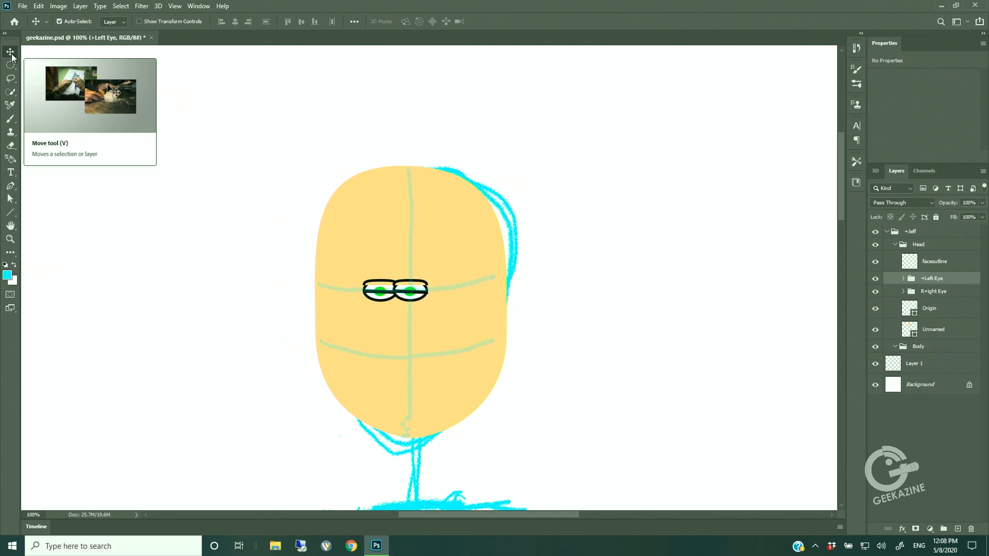
pyautogui.press('Right')
pyautogui.press('Right')
pyautogui.press('Right')
pyautogui.press('Right')
pyautogui.press('Right')
pyautogui.press('Right')
pyautogui.press('Right')
pyautogui.press('Right')
pyautogui.press('Right')
pyautogui.press('Right')
pyautogui.press('Right')
pyautogui.press('Right')
pyautogui.press('Right')
pyautogui.press('Right')
pyautogui.press('Right')
pyautogui.press('Right')
pyautogui.press('Right')
pyautogui.press('Right')
pyautogui.press('Right')
pyautogui.press('Right')
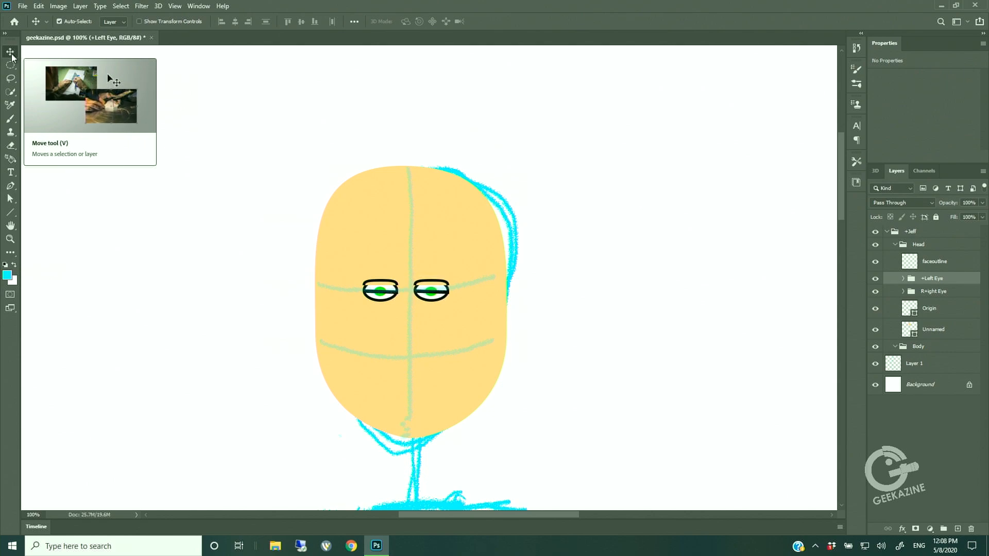
pyautogui.press('Right')
pyautogui.press('Right')
pyautogui.press('Right')
pyautogui.press('Right')
pyautogui.press('Right')
pyautogui.press('Right')
pyautogui.press('Right')
pyautogui.press('Right')
pyautogui.press('Right')
pyautogui.press('Right')
pyautogui.press('Right')
pyautogui.press('Right')
pyautogui.press('Right')
pyautogui.press('Right')
pyautogui.press('Right')
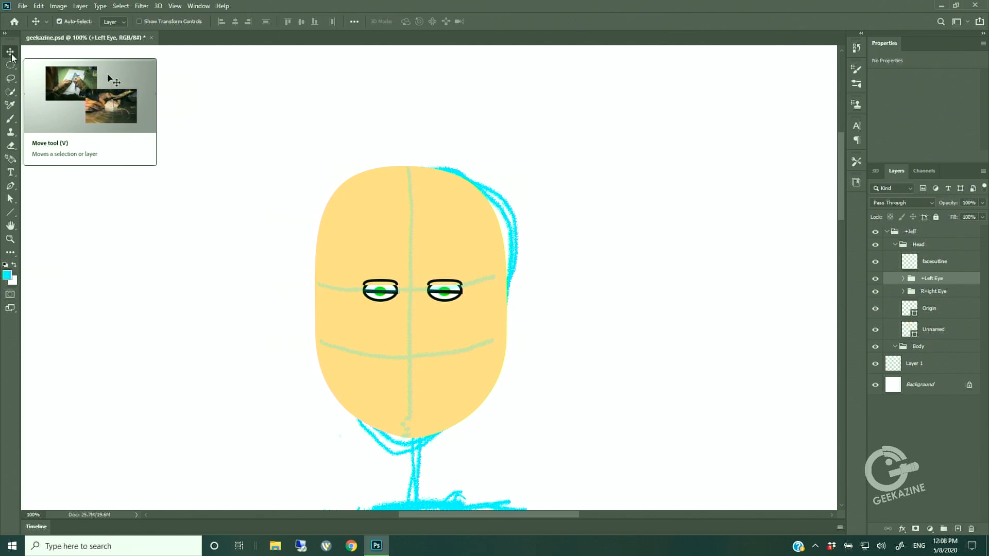
pyautogui.press('Up')
pyautogui.press('Up')
pyautogui.press('Up')
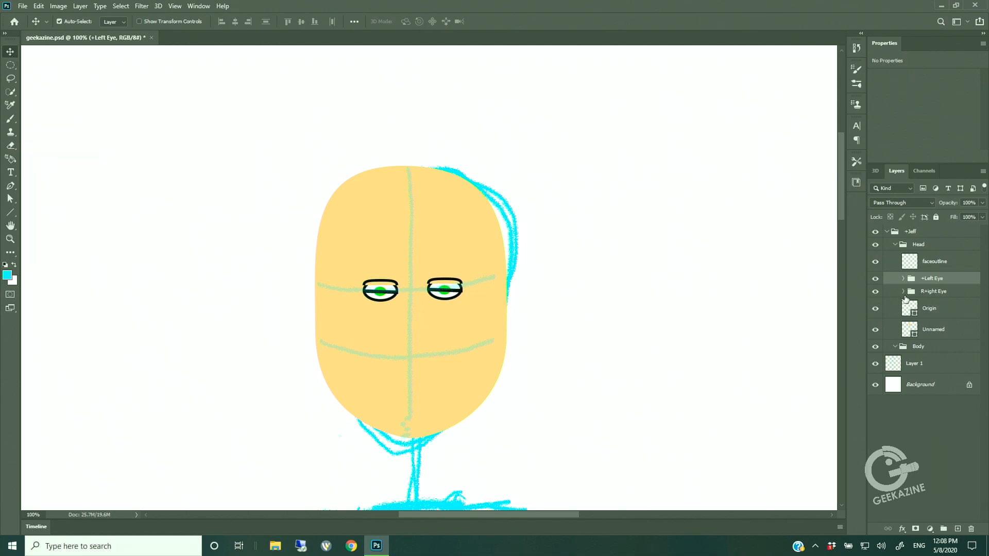
# Rename the R+ight Eye group +Right Eye
pyautogui.click(927, 293)
pyautogui.doubleClick(926, 292)
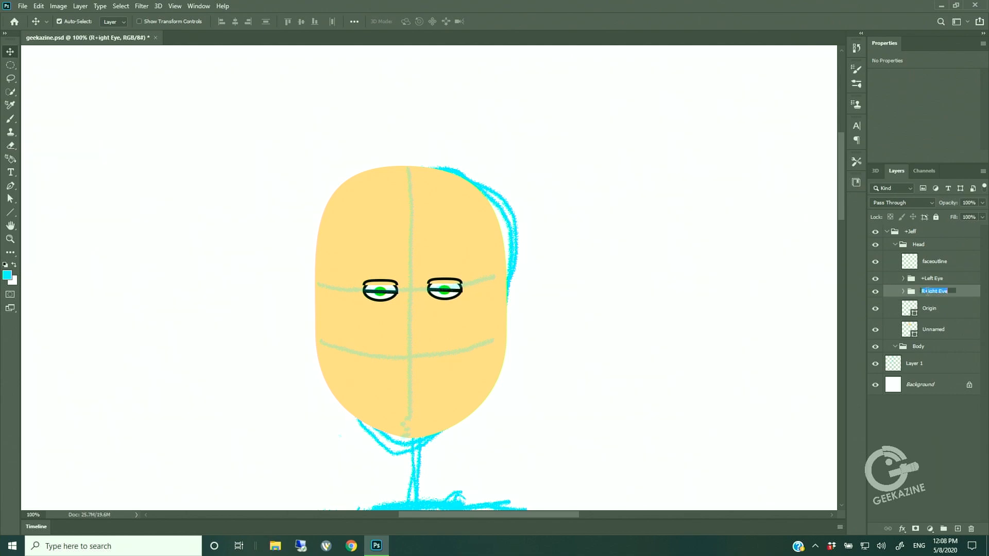
pyautogui.write('+')
pyautogui.write('R')
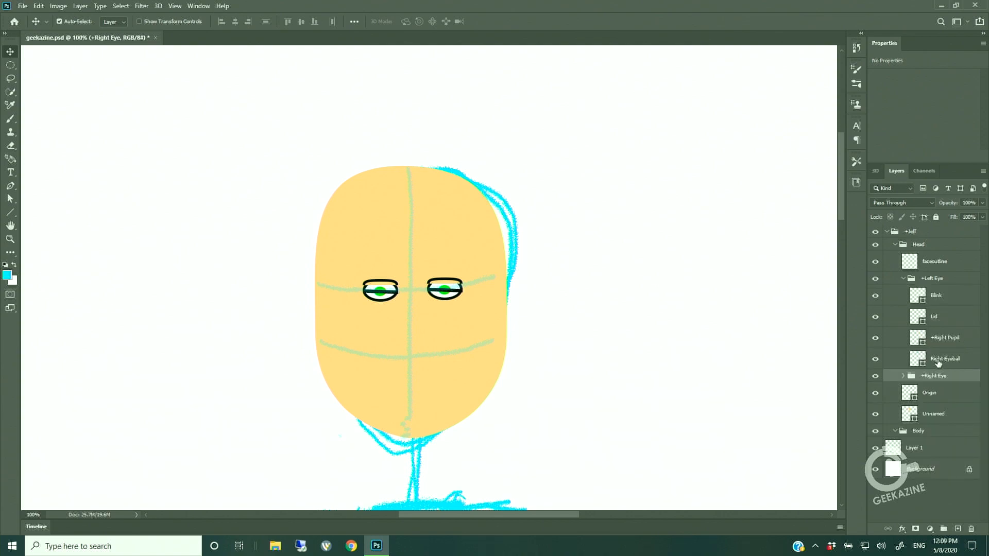
# Rename the eyeball and pupil layers in the +Left Eye group Left Eyeball and +Left Pupil
pyautogui.click(939, 360)
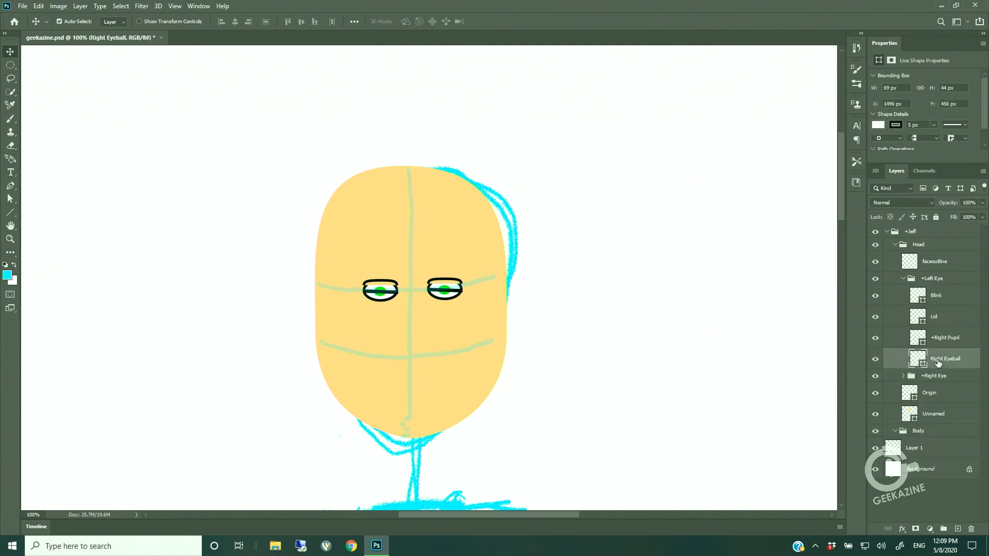
pyautogui.doubleClick(938, 362)
pyautogui.write('Left Ey')
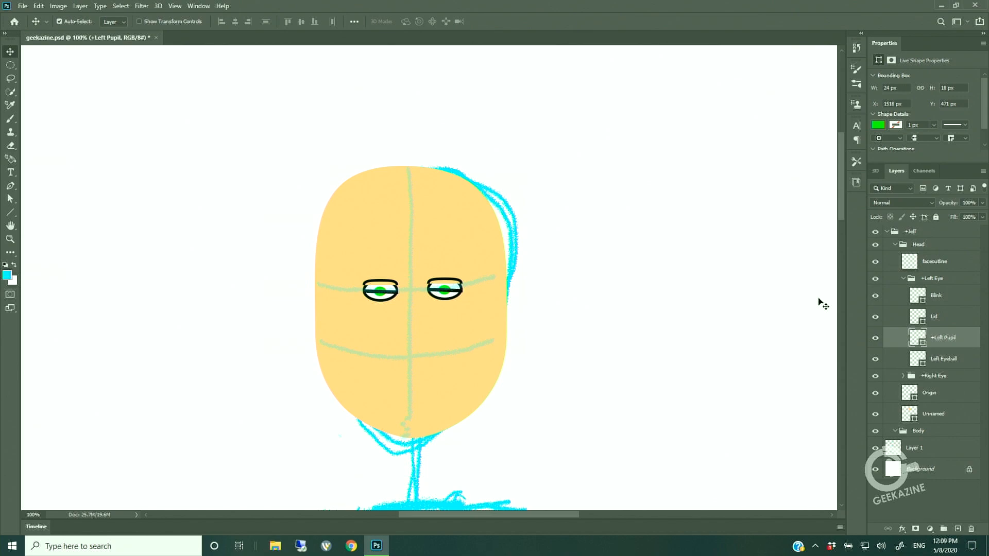
# Hide the faceoutline layer and the stick-figure sketch on Layer 1, and save the document
pyautogui.hotkey('ctrl', '-')
pyautogui.hotkey('ctrl', '-')
pyautogui.hotkey('ctrl', '-')
pyautogui.hotkey('ctrl', '-')
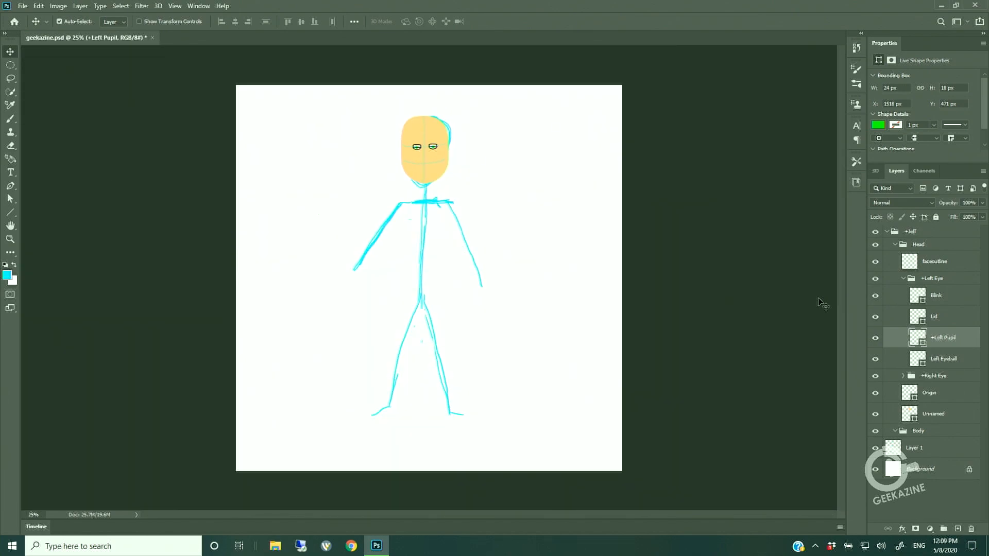
pyautogui.hotkey('ctrl', 's')
pyautogui.click(897, 280)
pyautogui.click(875, 261)
pyautogui.click(876, 448)
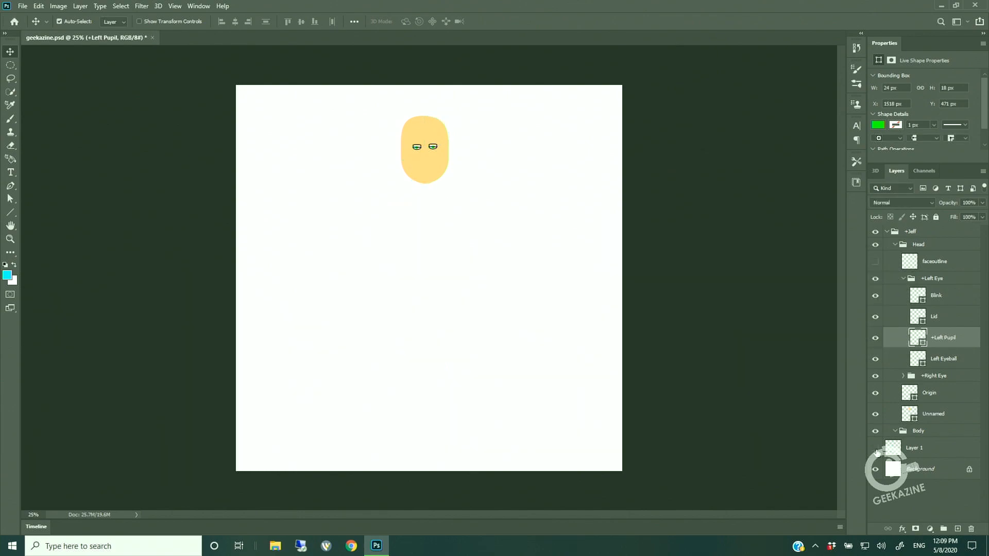
pyautogui.hotkey('ctrl', 's')
# Switch to Character Animator and create a new project named Character Animator Project 4
pyautogui.doubleClick(922, 337)
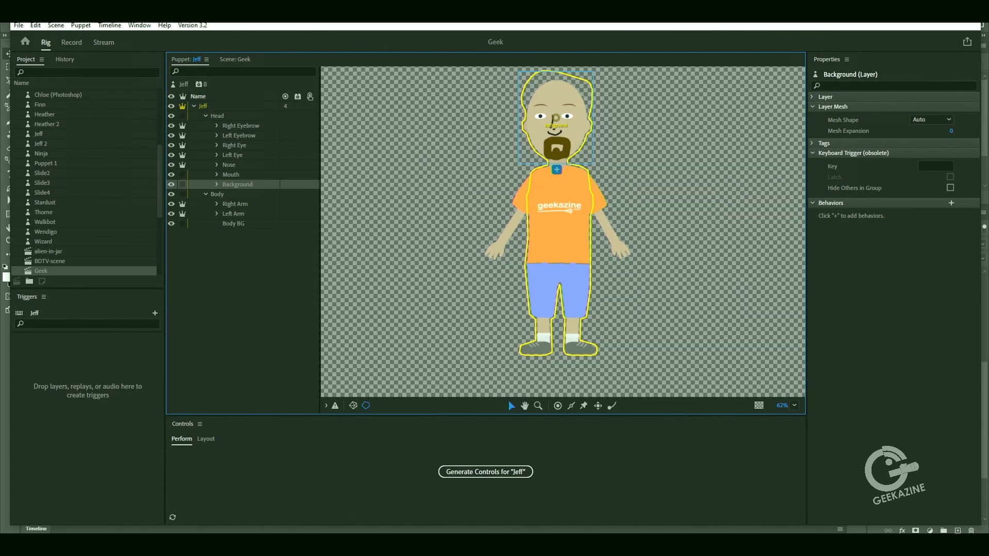
pyautogui.click(18, 25)
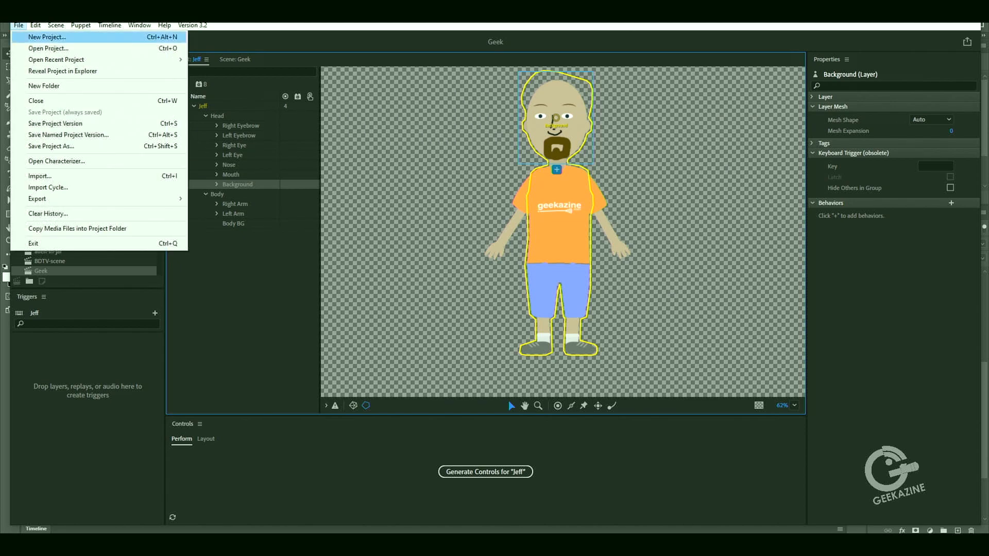
pyautogui.click(46, 36)
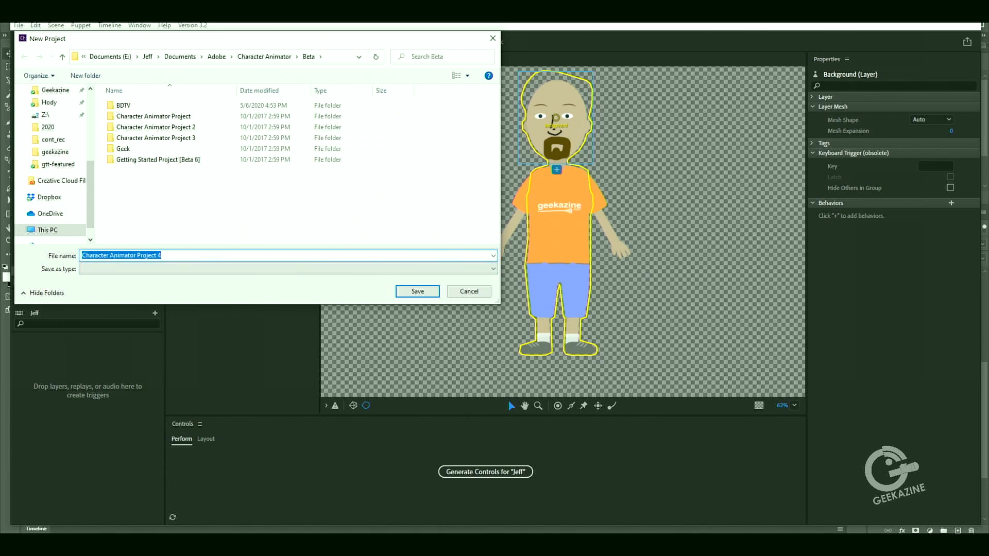
pyautogui.press('Return')
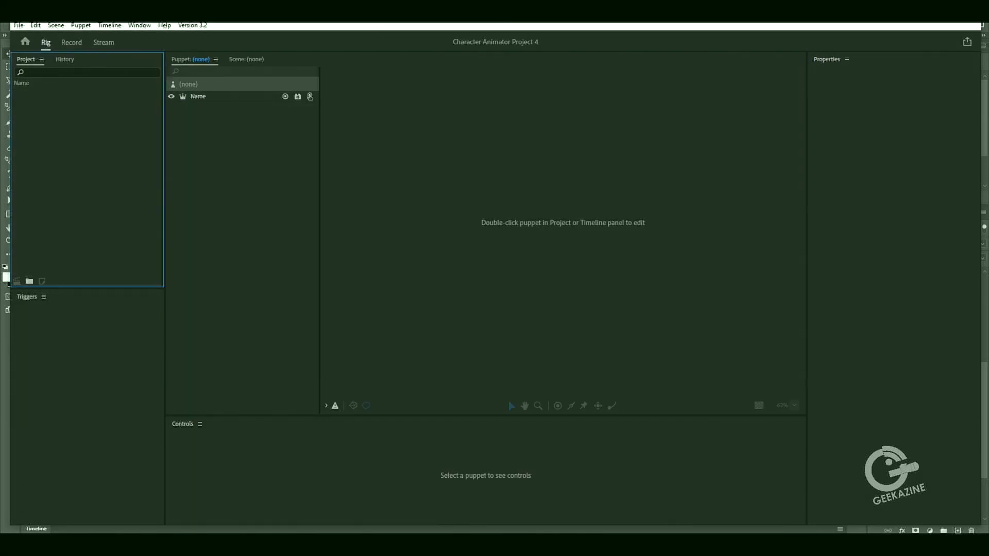
# Import the geekazine Photoshop puppet into the project and place it in a new scene
pyautogui.click(18, 24)
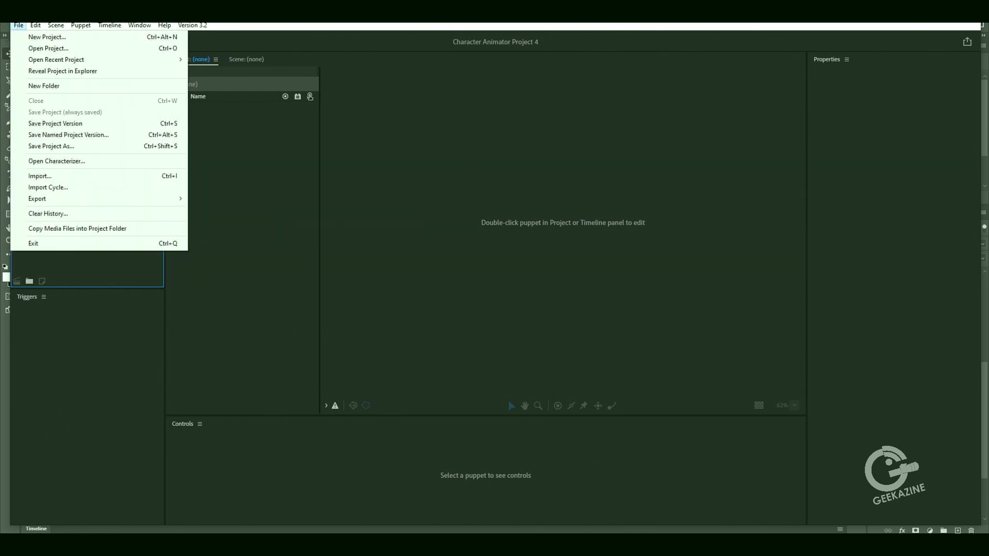
pyautogui.press('Return')
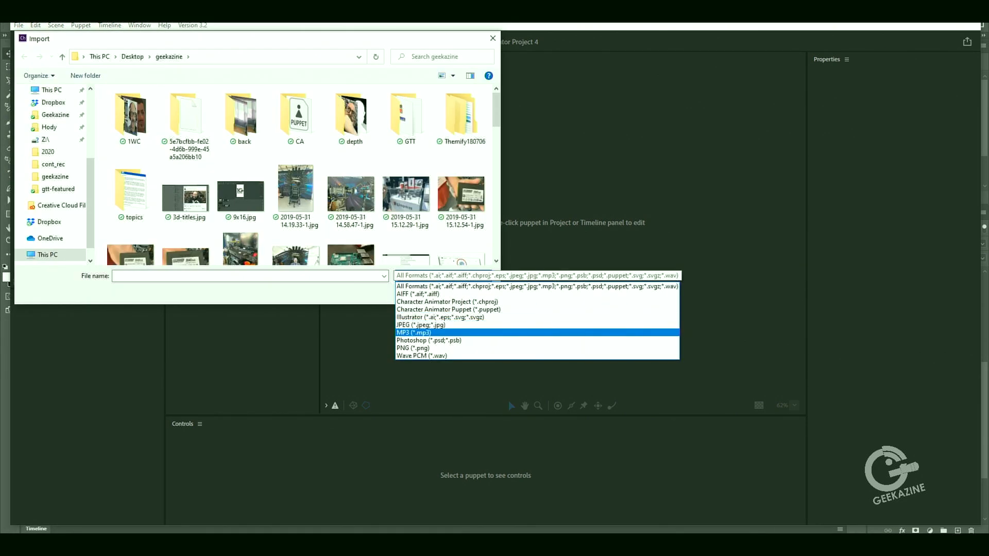
pyautogui.press('Return')
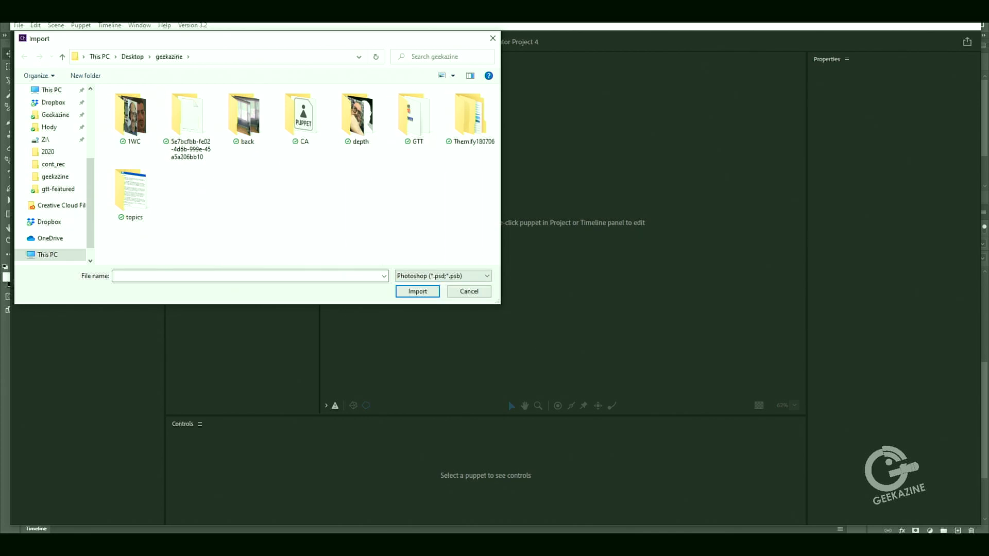
pyautogui.press('Escape')
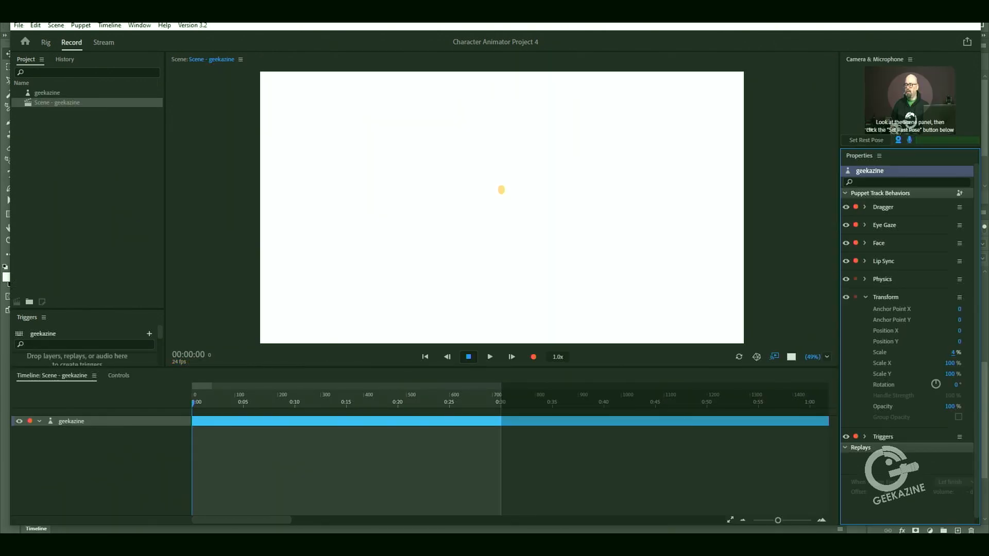
# Scale the puppet to 155%, set its position to X 23 and Y 1,455, and calibrate its face-tracking rest pose
pyautogui.moveTo(951, 352); pyautogui.dragTo(988, 342)
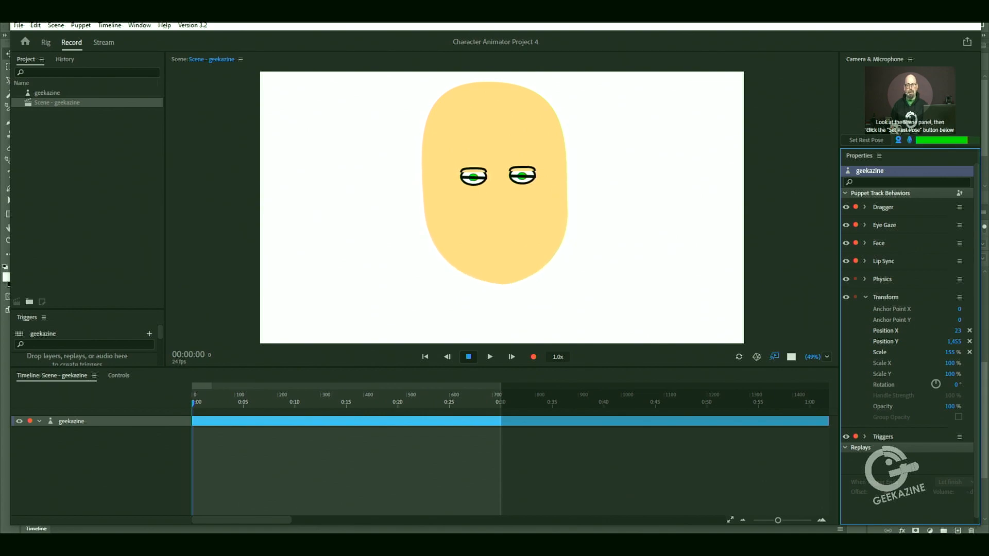
pyautogui.click(867, 140)
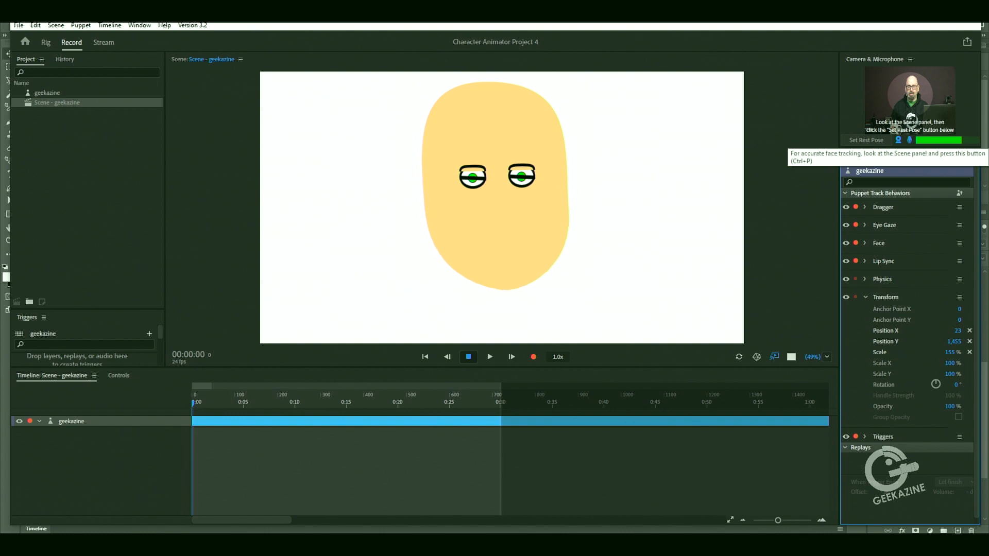
pyautogui.click(866, 140)
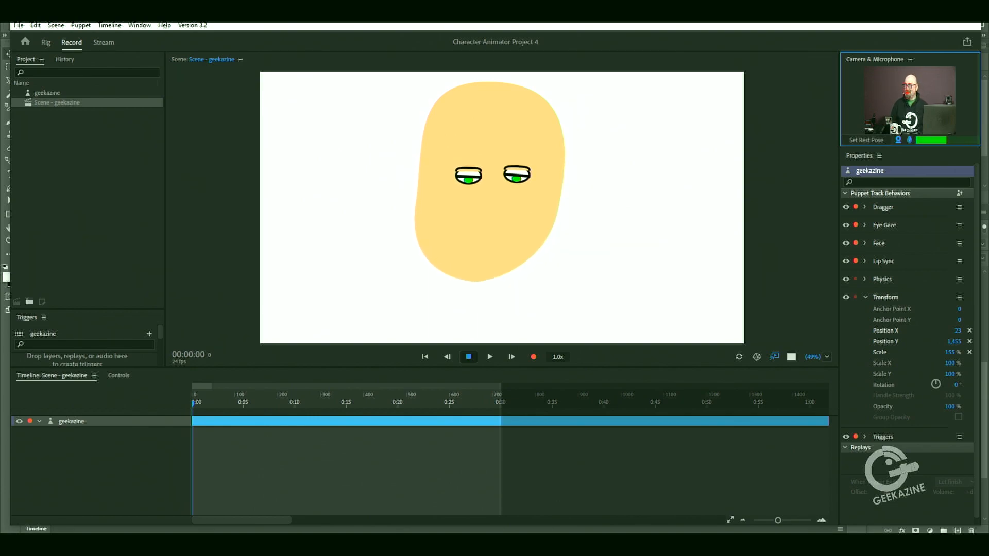
pyautogui.click(346, 469)
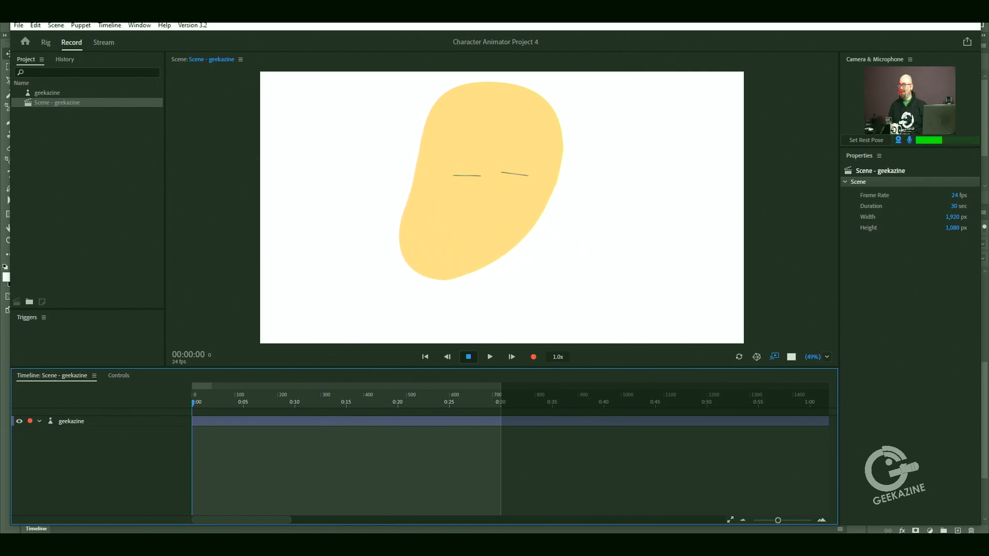
# Switch to Photoshop, collapse the +Left Eye and +Right Eye groups, and save the document
pyautogui.hotkey('alt', 'Tab')
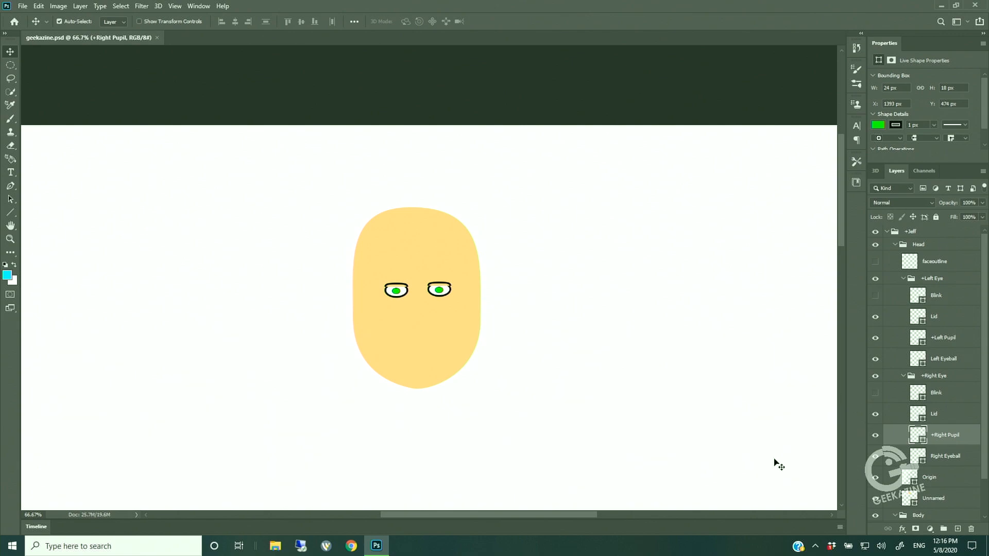
pyautogui.click(905, 279)
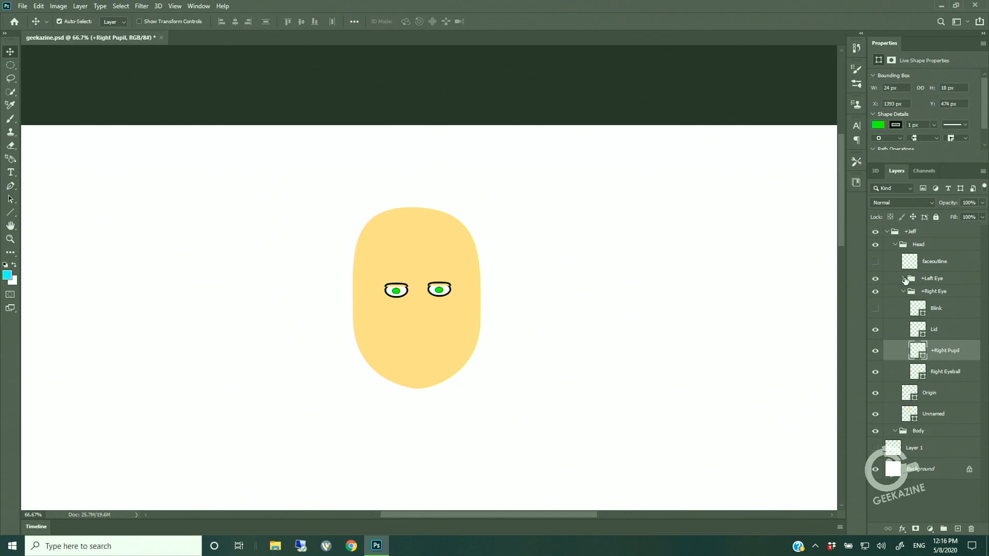
pyautogui.click(904, 292)
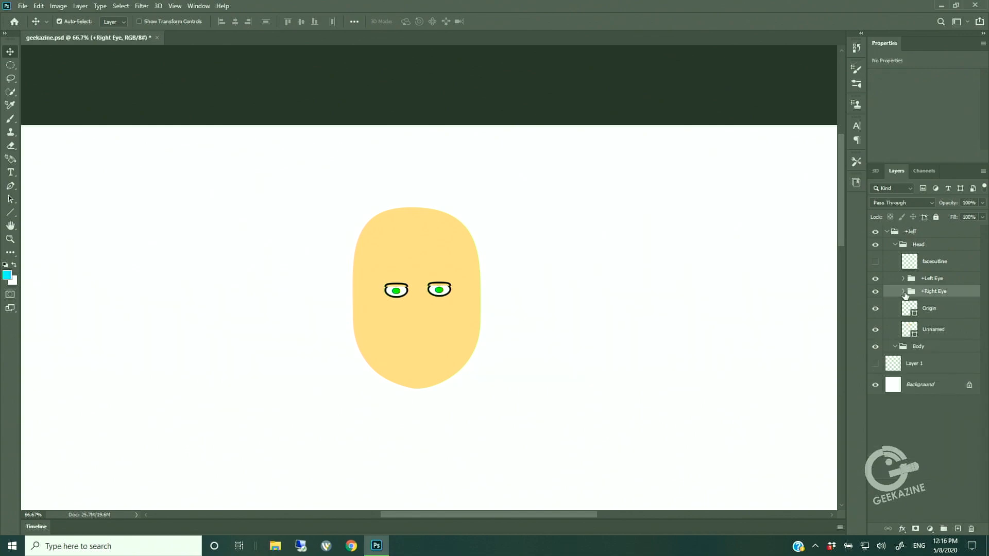
pyautogui.hotkey('ctrl', 's')
# Create a new layer named Nose at the top of the Head group
pyautogui.click(922, 248)
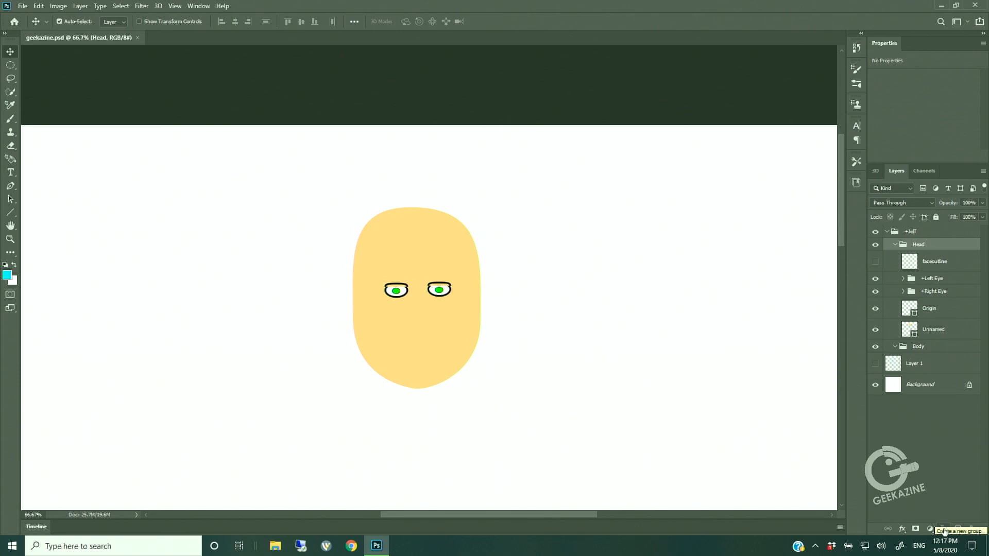
pyautogui.hotkey('ctrl', 'shift', 'n')
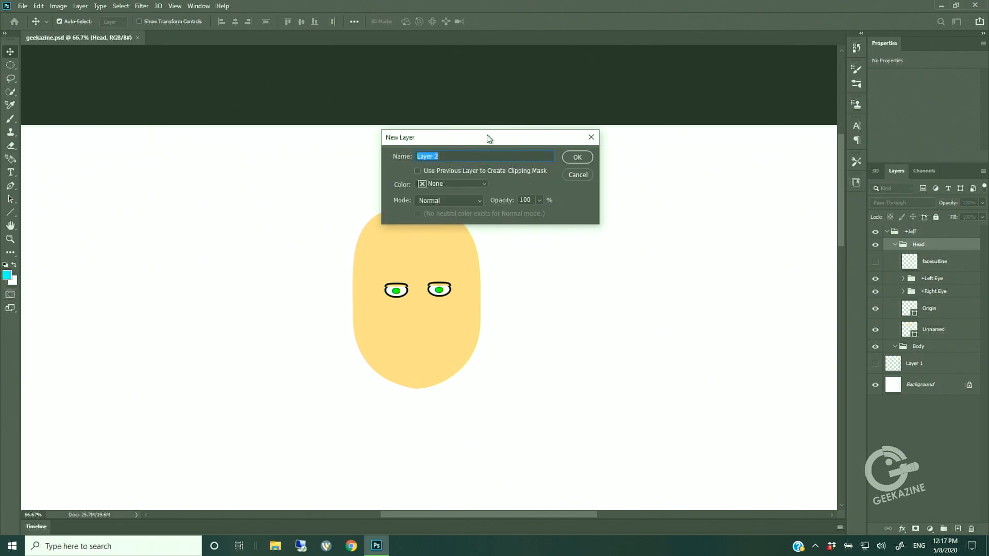
pyautogui.write('Nose')
pyautogui.press('Return')
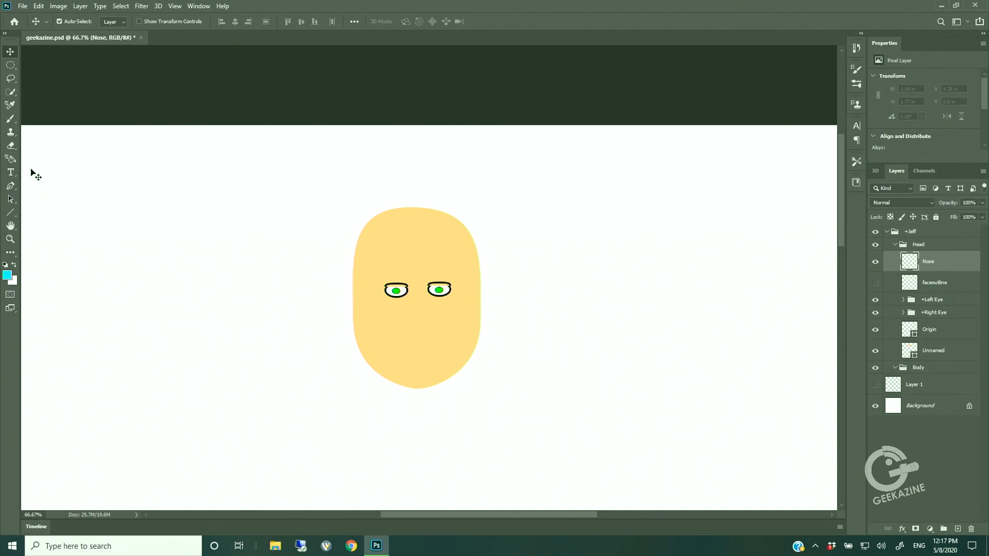
# Draw a rounded triangular nose about 94 by 112 px between the eyes with the Pen tool, filled with the skin colour
pyautogui.click(11, 186)
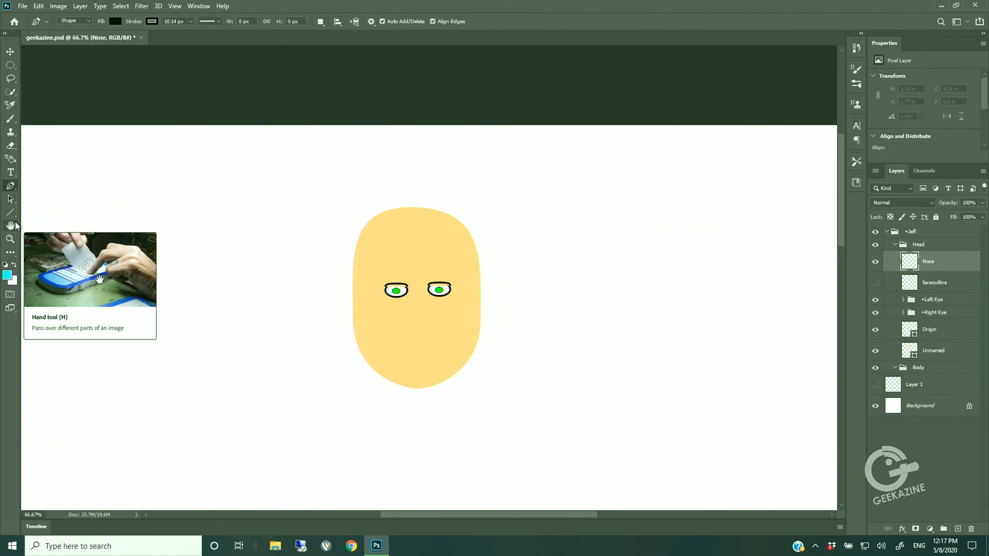
pyautogui.click(113, 21)
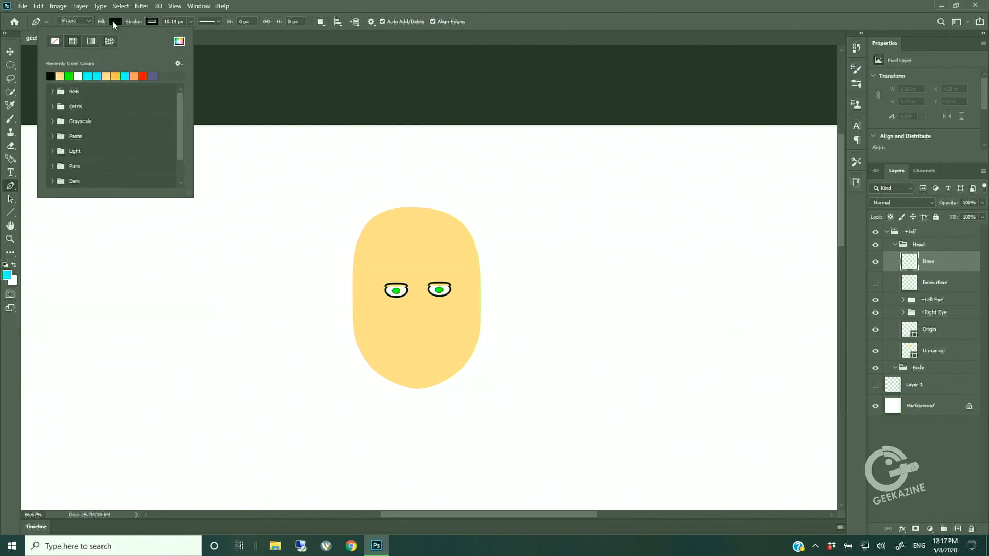
pyautogui.click(60, 76)
pyautogui.click(52, 92)
pyautogui.click(51, 92)
pyautogui.press('Escape')
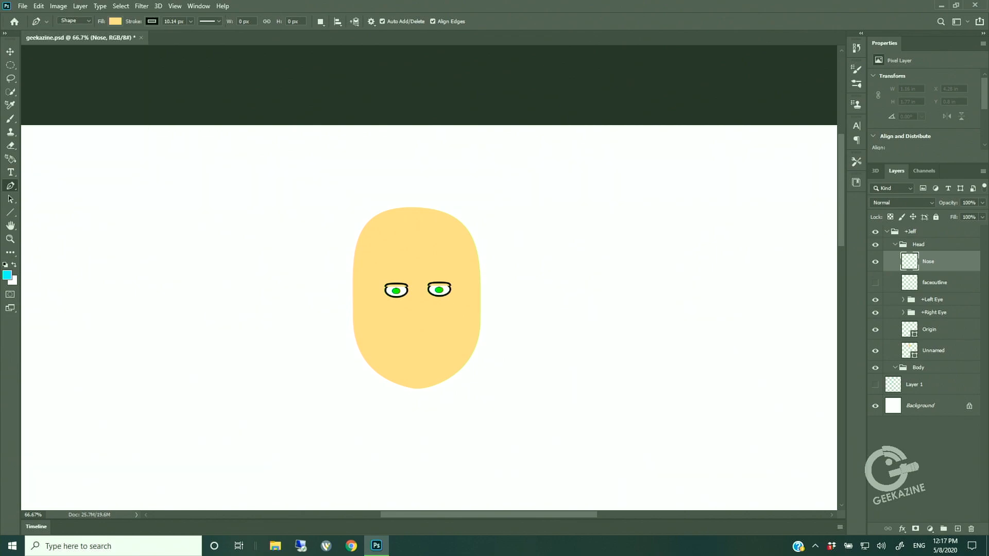
pyautogui.moveTo(420, 290)
pyautogui.mouseDown()
pyautogui.moveTo(409, 292)
pyautogui.moveTo(405, 331)
pyautogui.moveTo(424, 330)
pyautogui.moveTo(433, 313)
pyautogui.moveTo(424, 295)
pyautogui.mouseUp()
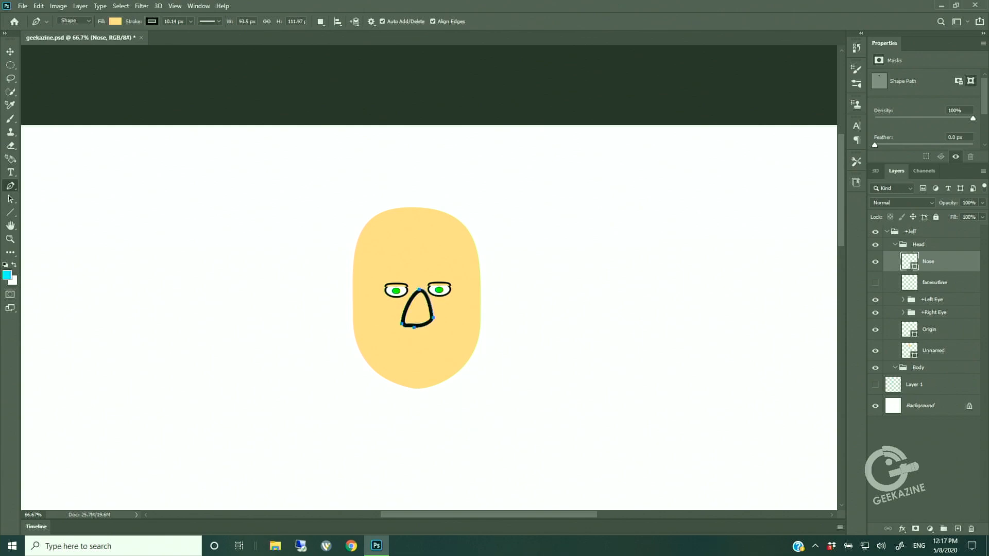
# Reshape the nose by adjusting its path points, nudging the top anchor slightly left
pyautogui.click(10, 199)
pyautogui.click(41, 207)
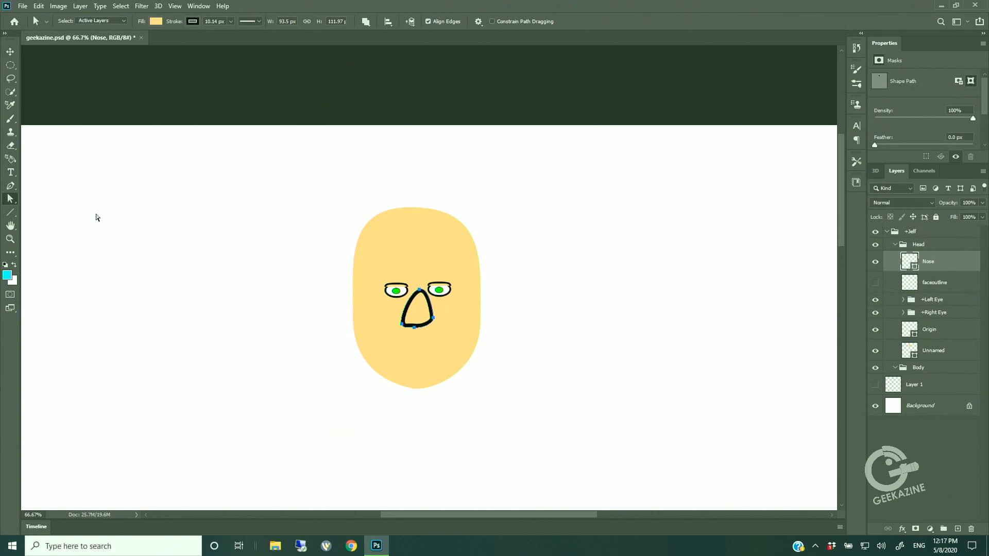
pyautogui.click(420, 291)
pyautogui.press('Left')
pyautogui.press('Left')
pyautogui.press('Left')
pyautogui.press('Left')
# Set the nose outline's stroke width to 5 px
pyautogui.click(214, 21)
pyautogui.write('5')
pyautogui.press('Return')
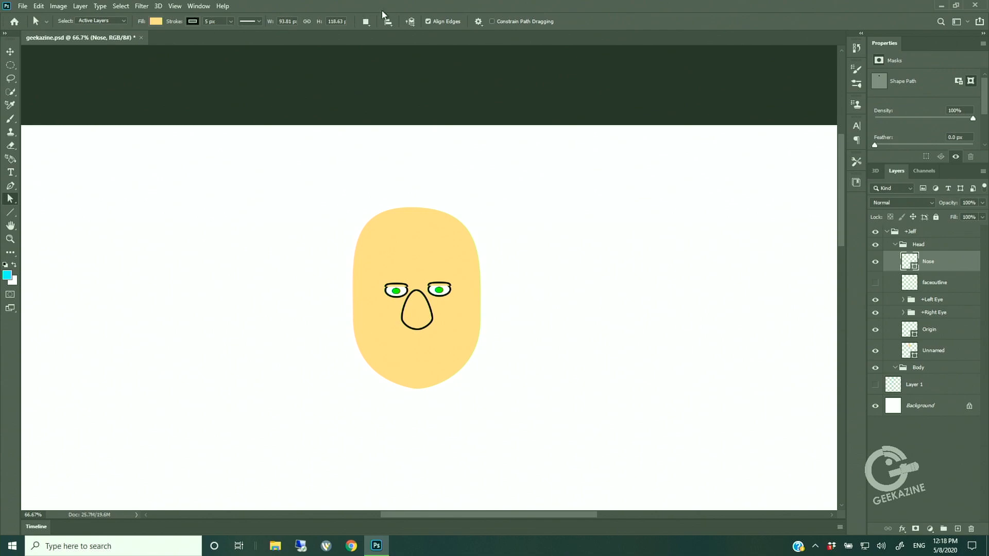
# Move the Nose layer below the +Right Eye group and rename it +Nose
pyautogui.moveTo(937, 260); pyautogui.dragTo(957, 328)
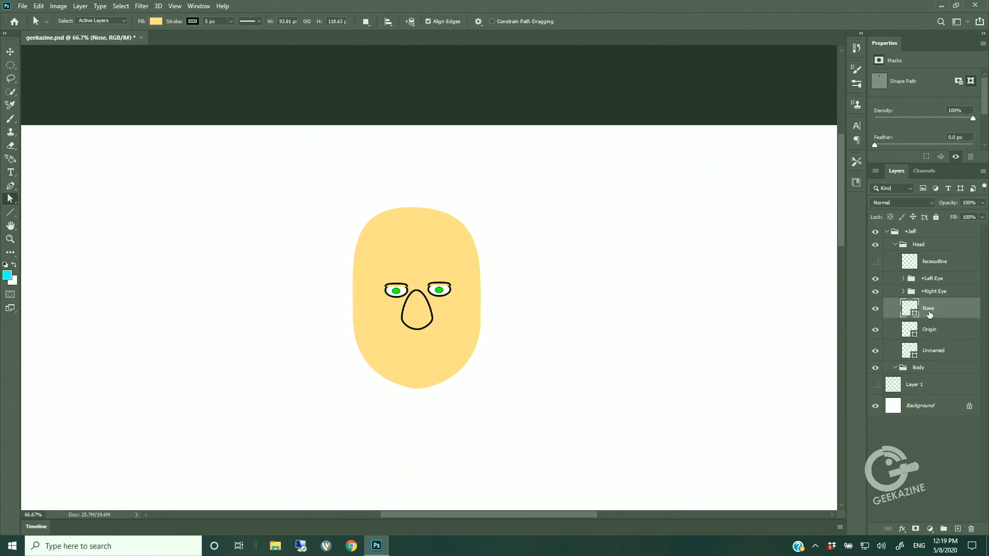
pyautogui.write('+')
pyautogui.press('Return')
# Add a group named +Mouth above the +Nose layer and show the faceoutline guide layer
pyautogui.click(943, 529)
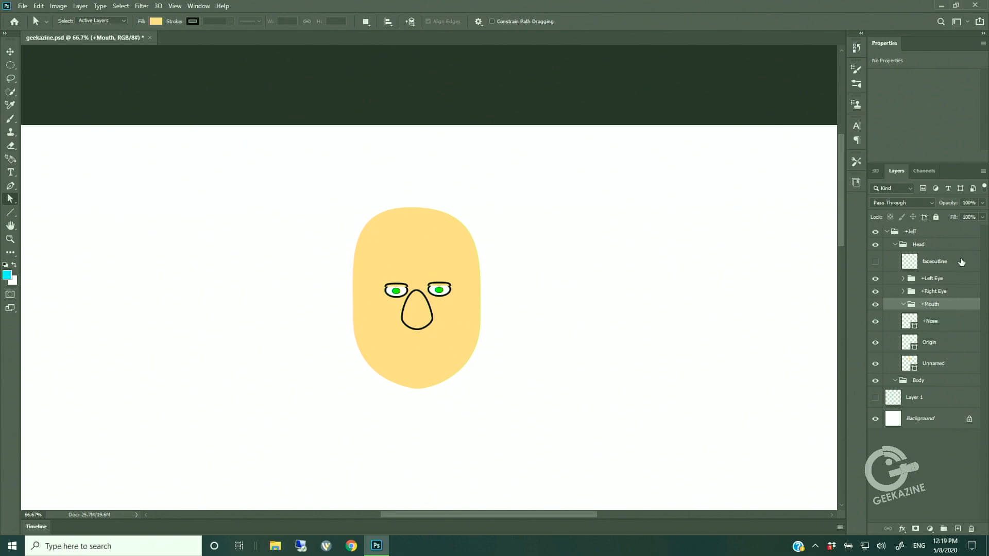
pyautogui.click(877, 262)
# Create a new layer named Neutral inside the +Mouth group
pyautogui.click(82, 6)
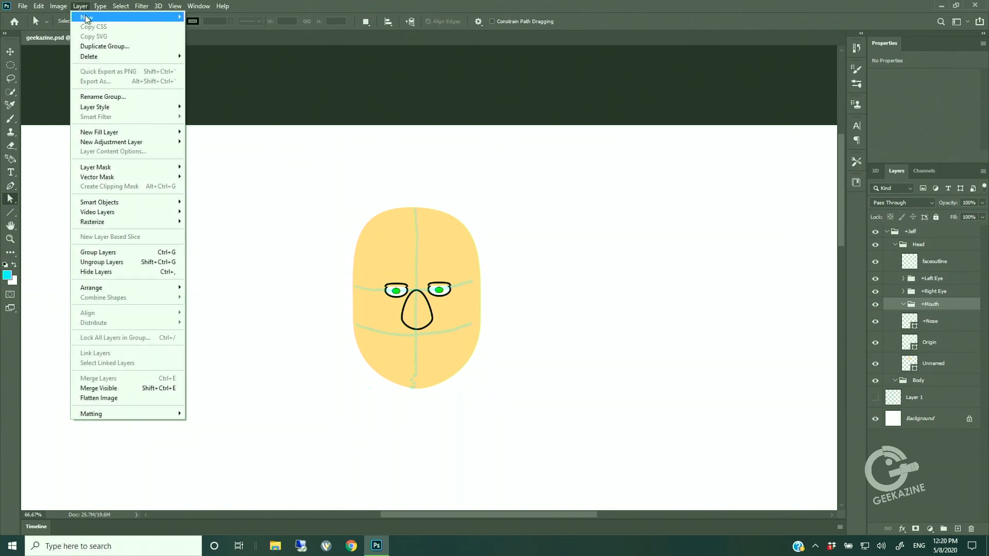
pyautogui.moveTo(86, 19)
pyautogui.click(208, 18)
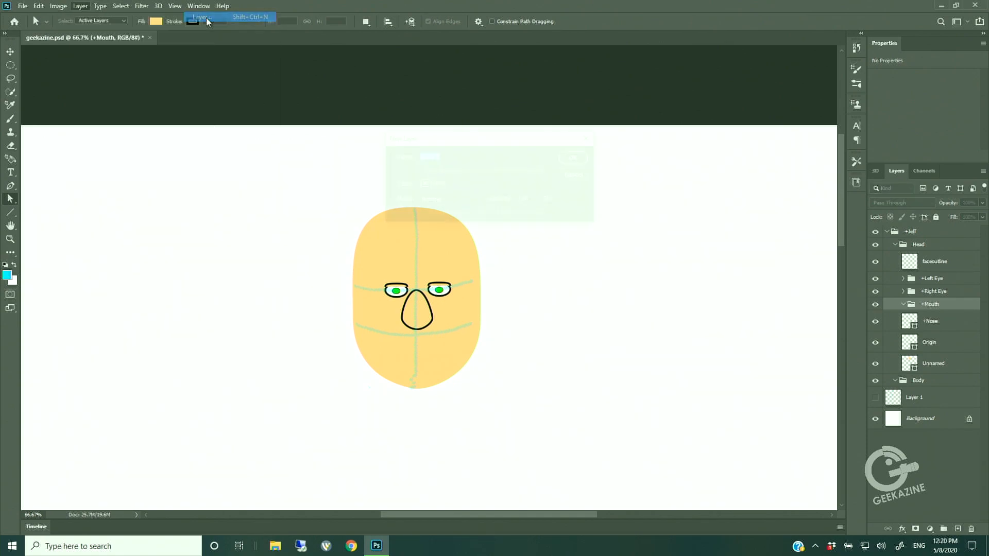
pyautogui.write('N')
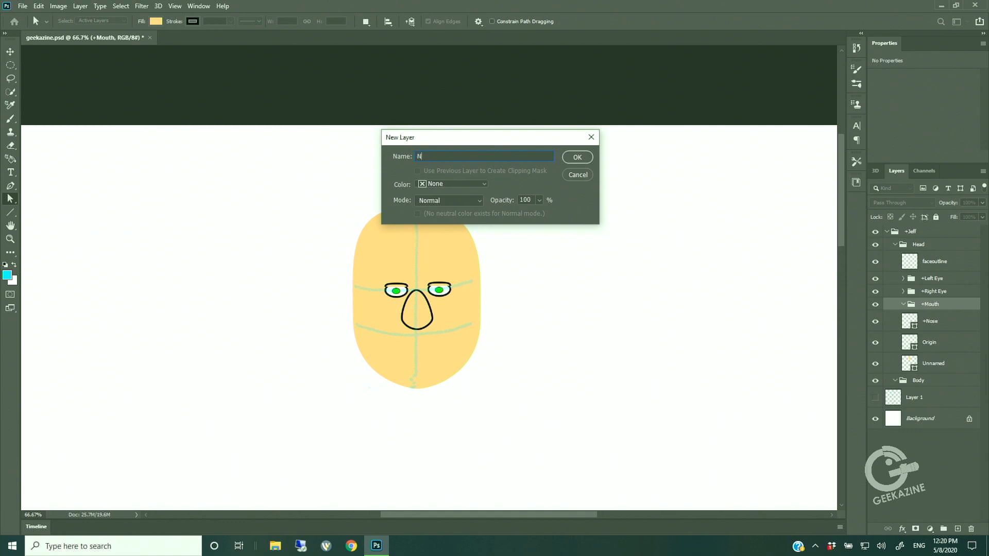
pyautogui.write('eutral')
pyautogui.press('Return')
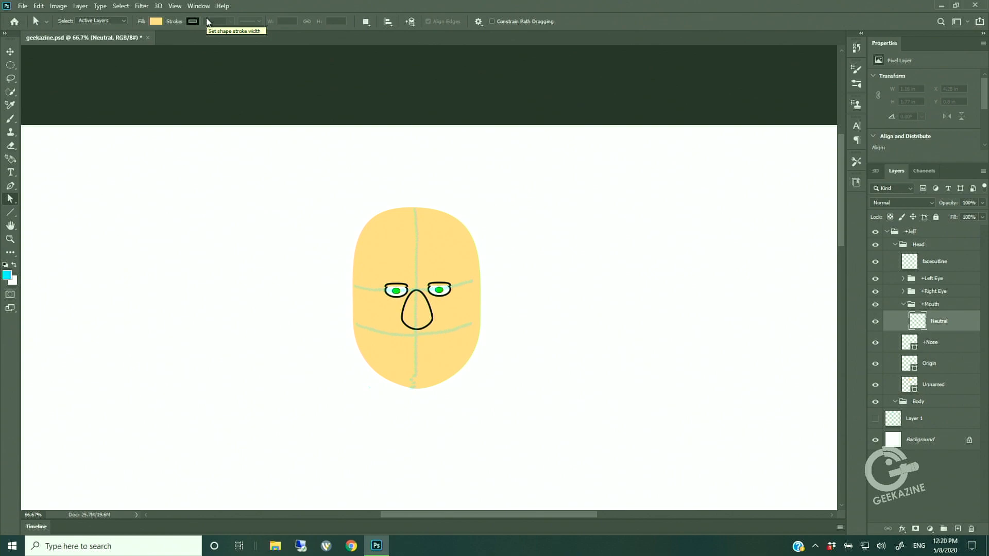
# Paint the neutral mouth as an orange line about 0.37 in wide below the nose, using a size 20 brush with 62% smoothing
pyautogui.click(11, 122)
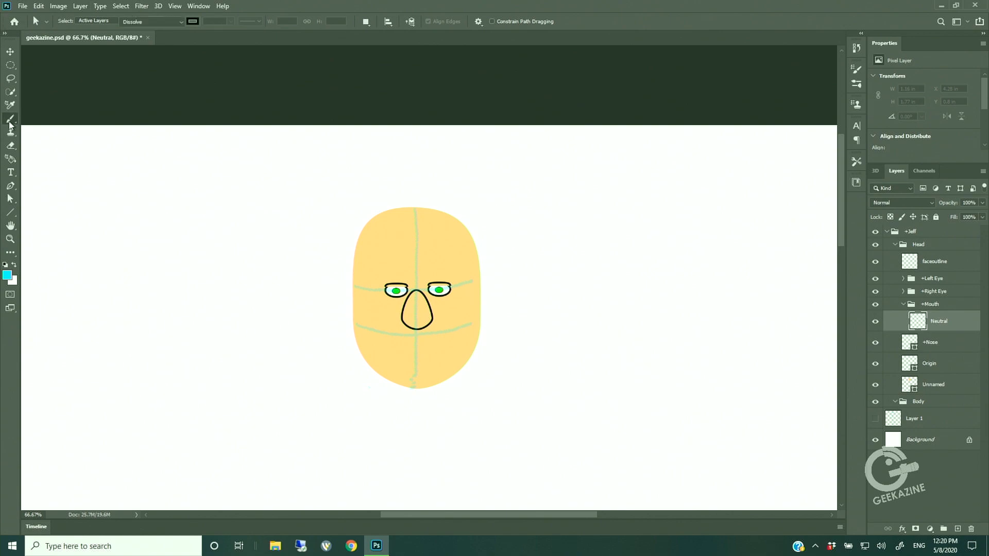
pyautogui.keyDown('alt'); pyautogui.click(435, 371); pyautogui.keyUp('alt')
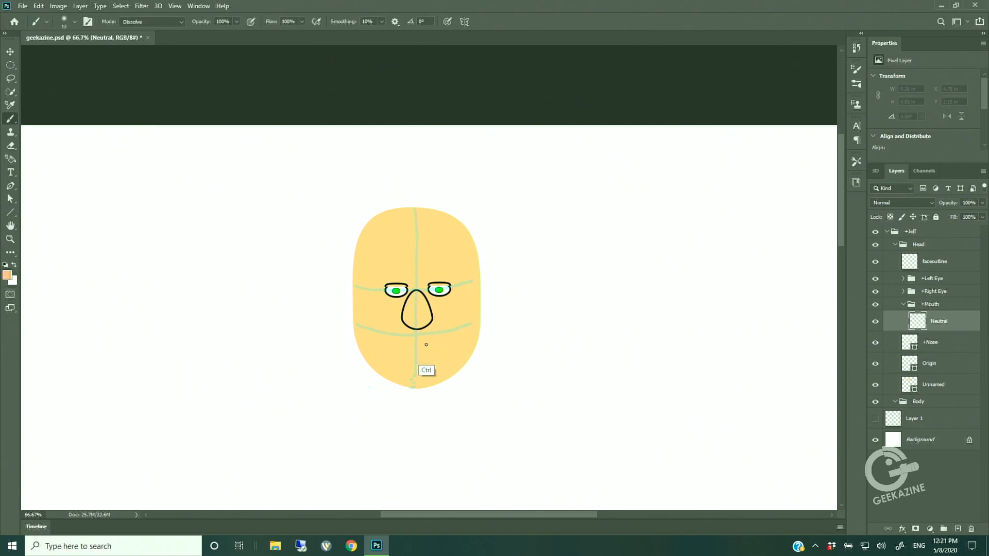
pyautogui.moveTo(406, 353); pyautogui.dragTo(422, 354)
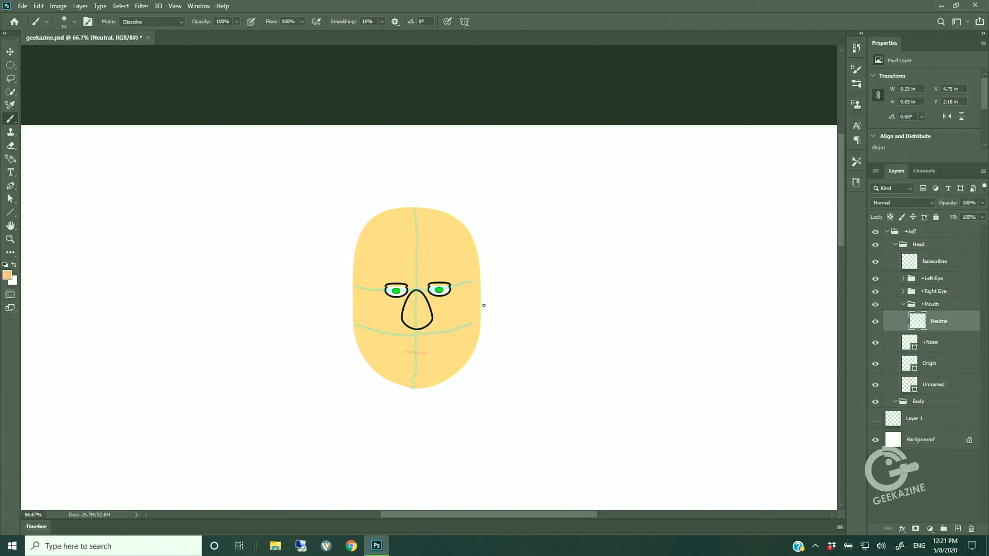
pyautogui.hotkey('ctrl', 'z')
pyautogui.click(382, 23)
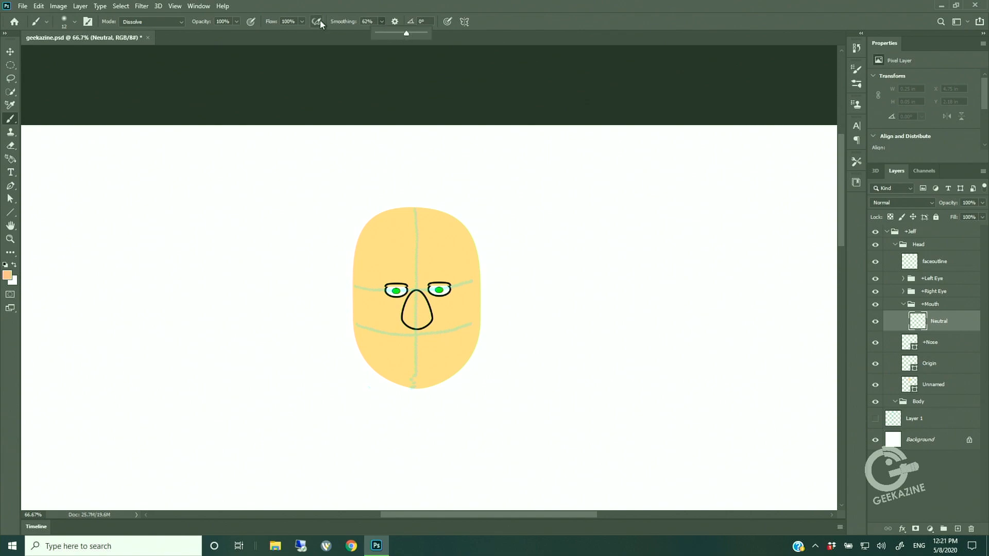
pyautogui.moveTo(401, 349); pyautogui.dragTo(442, 345)
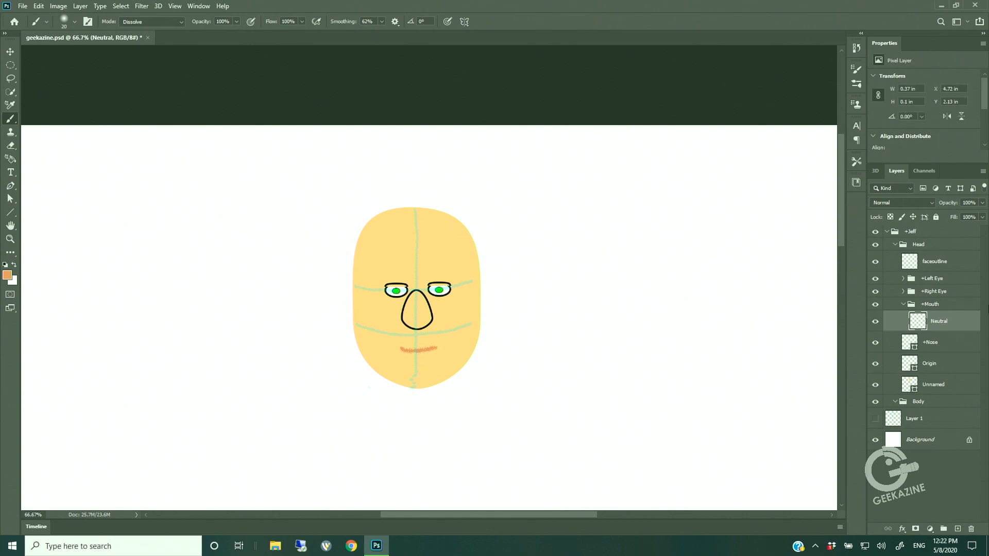
pyautogui.click(936, 304)
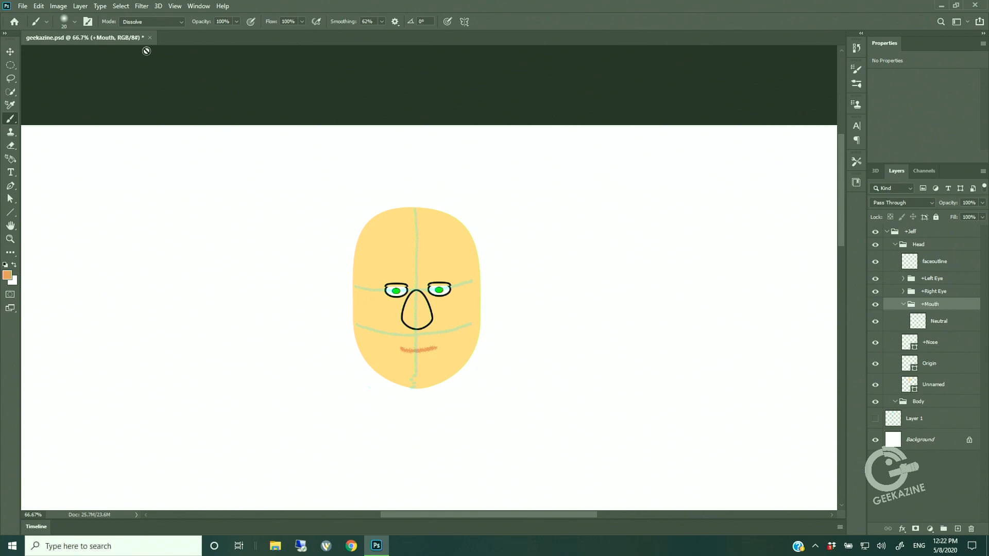
pyautogui.click(80, 6)
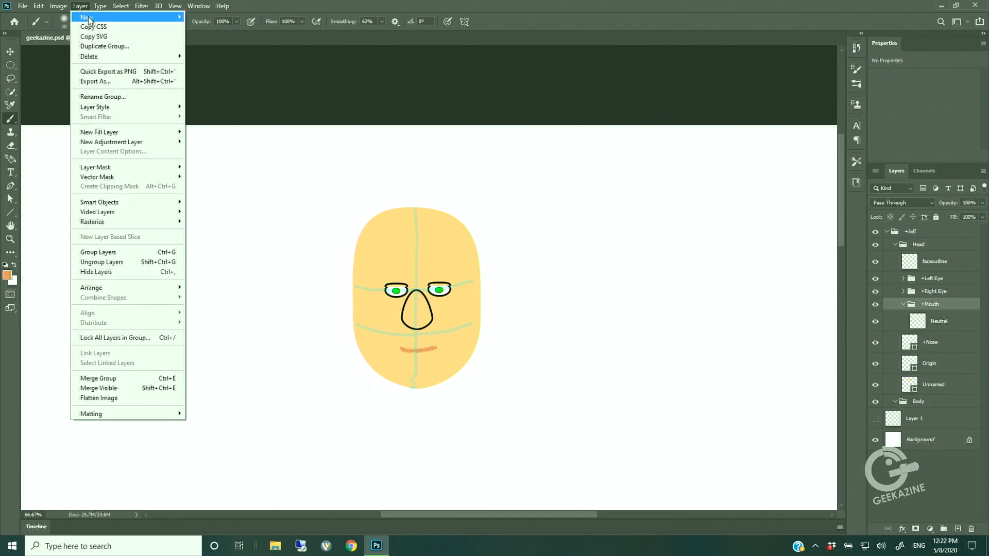
pyautogui.moveTo(90, 20)
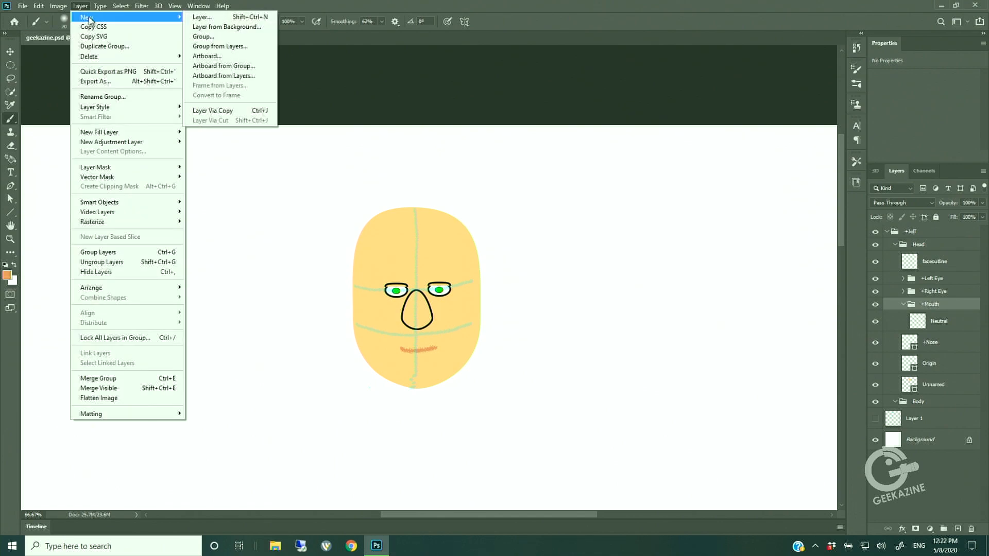
pyautogui.click(278, 5)
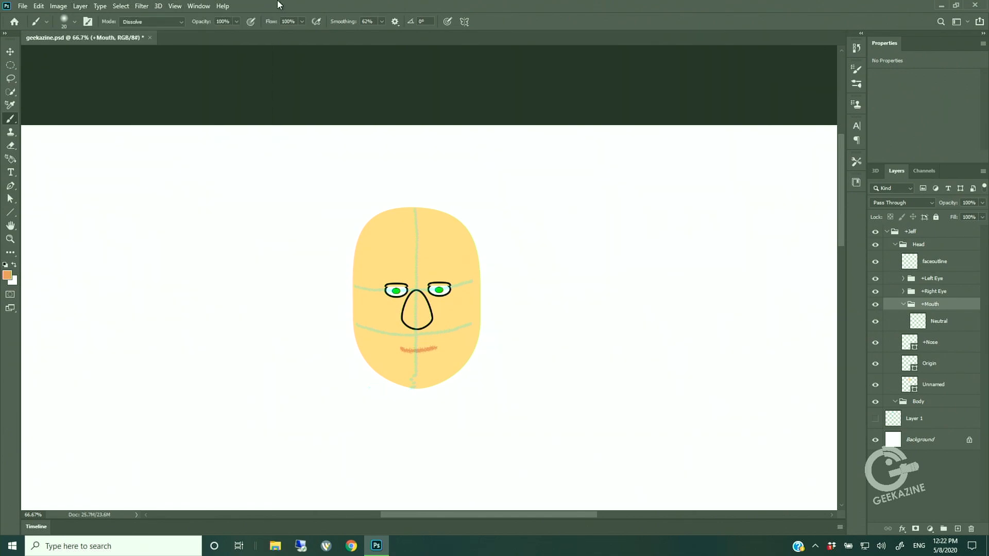
# Add a layer named D to the +Mouth group and paint a small open orange mouth about 0.21 in wide and 0.15 in high
pyautogui.hotkey('ctrl', 'shift', 'n')
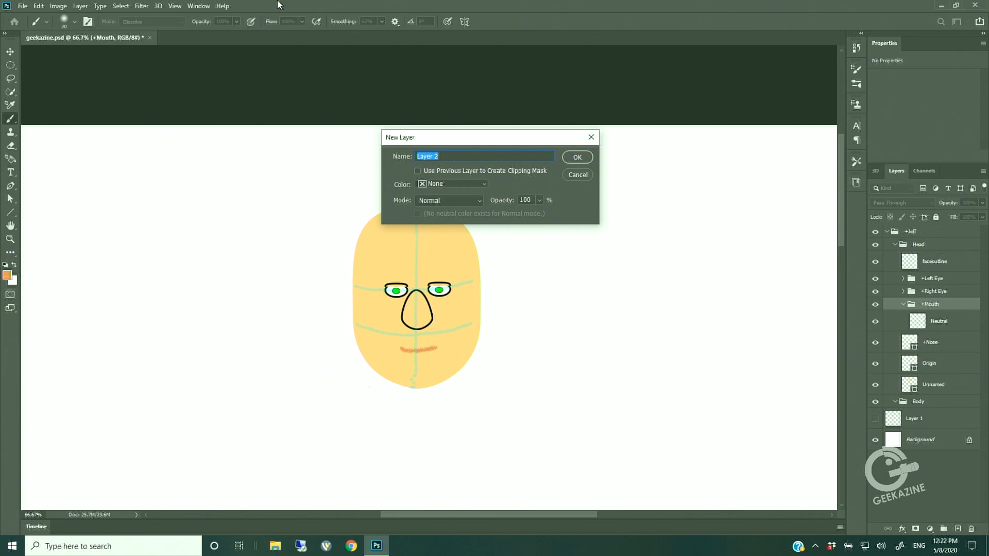
pyautogui.write('D')
pyautogui.press('Return')
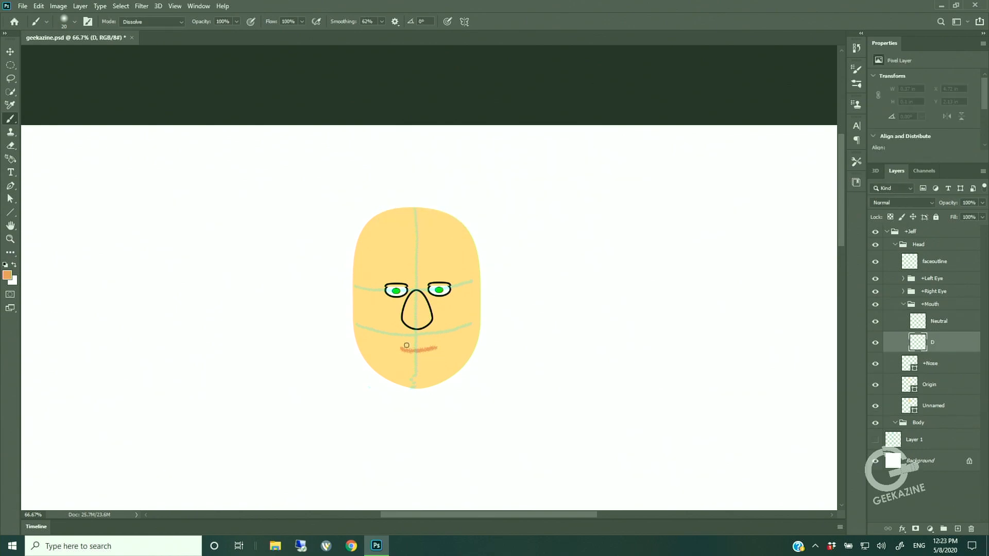
pyautogui.moveTo(407, 347)
pyautogui.mouseDown()
pyautogui.moveTo(419, 358)
pyautogui.moveTo(432, 350)
pyautogui.moveTo(415, 347)
pyautogui.moveTo(416, 357)
pyautogui.mouseUp()
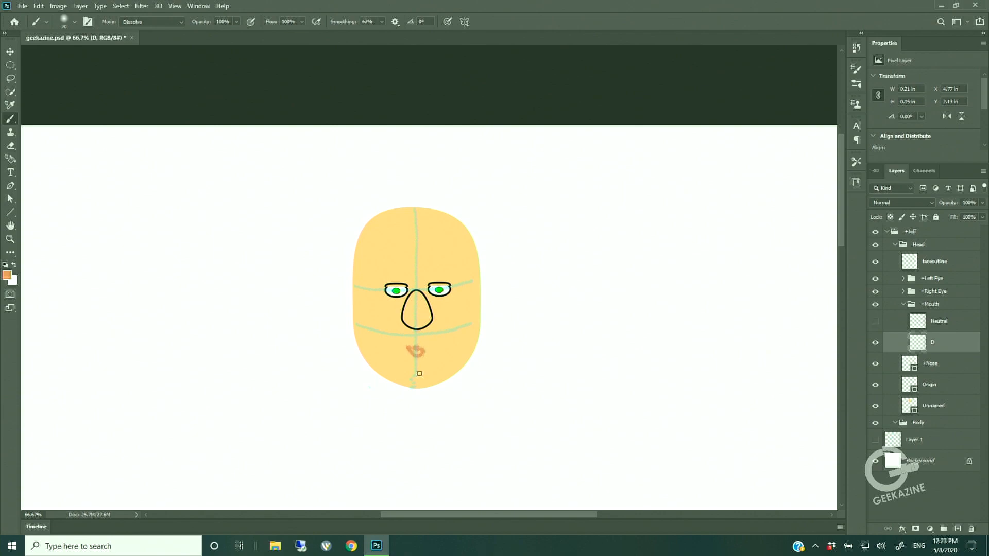
# Hide the D mouth layer, show the Neutral layer again, and save the document
pyautogui.click(875, 343)
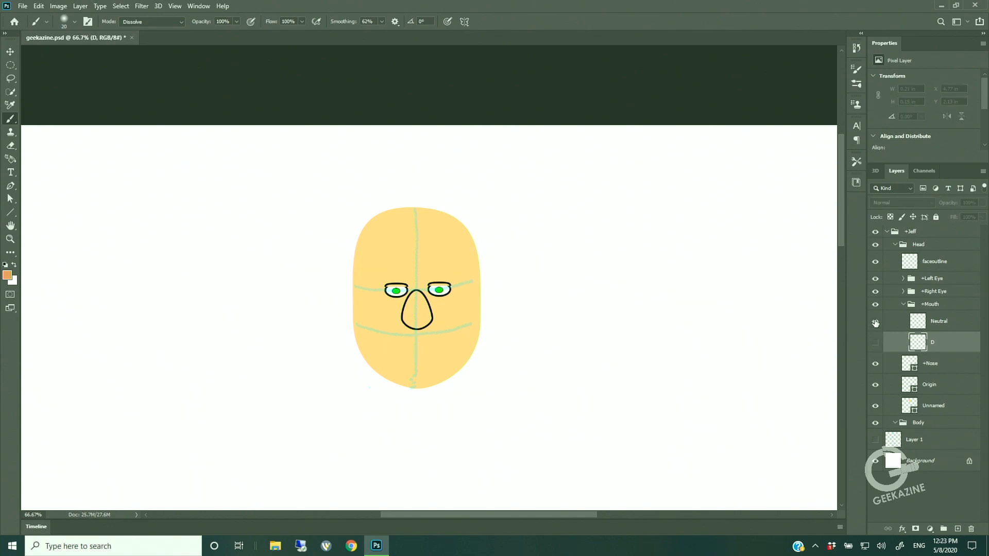
pyautogui.click(875, 322)
pyautogui.hotkey('ctrl', 's')
# Add a layer named Oh, paint a round orange mouth about 0.15 by 0.17 in on it, and hide the layer
pyautogui.hotkey('ctrl', 'shift', 'n')
pyautogui.write('Oh')
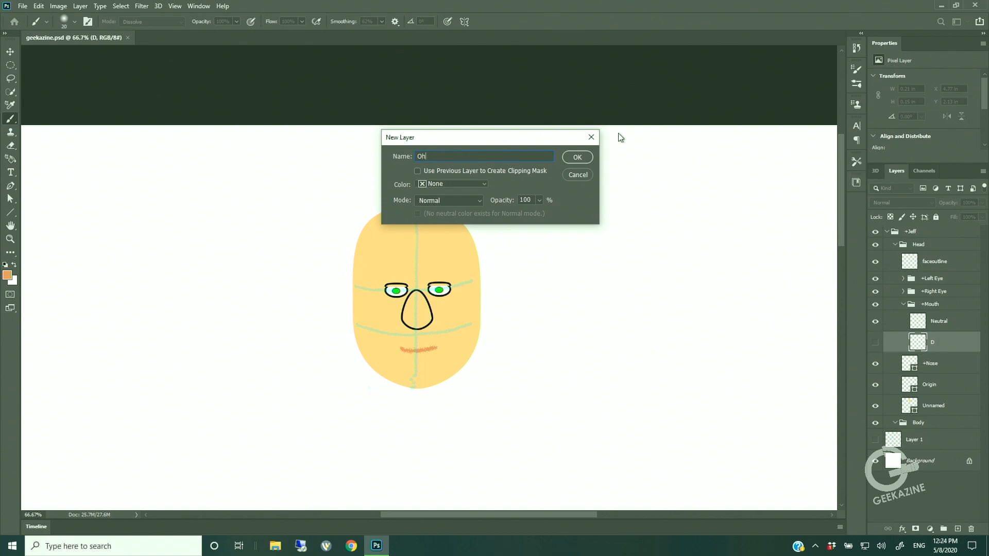
pyautogui.press('Return')
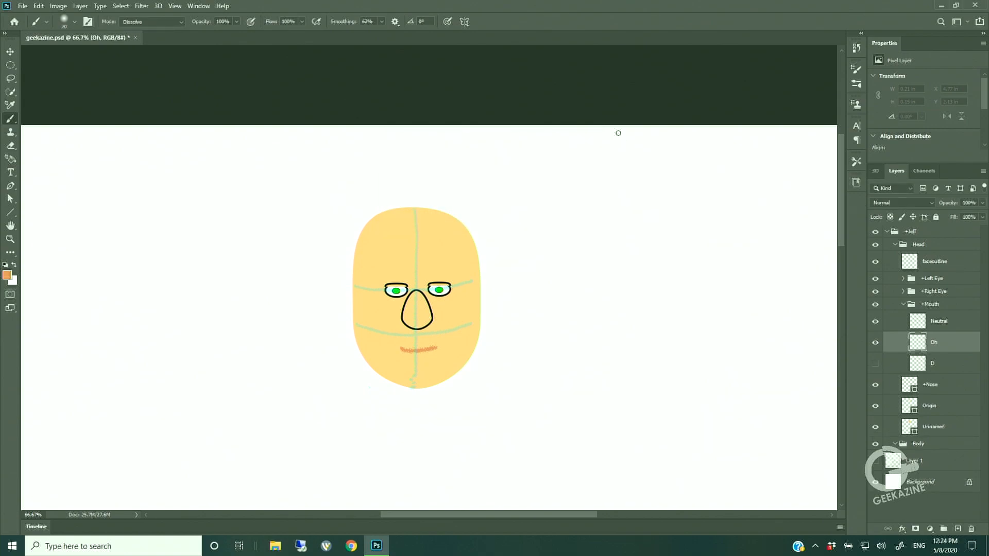
pyautogui.moveTo(417, 344); pyautogui.dragTo(422, 357)
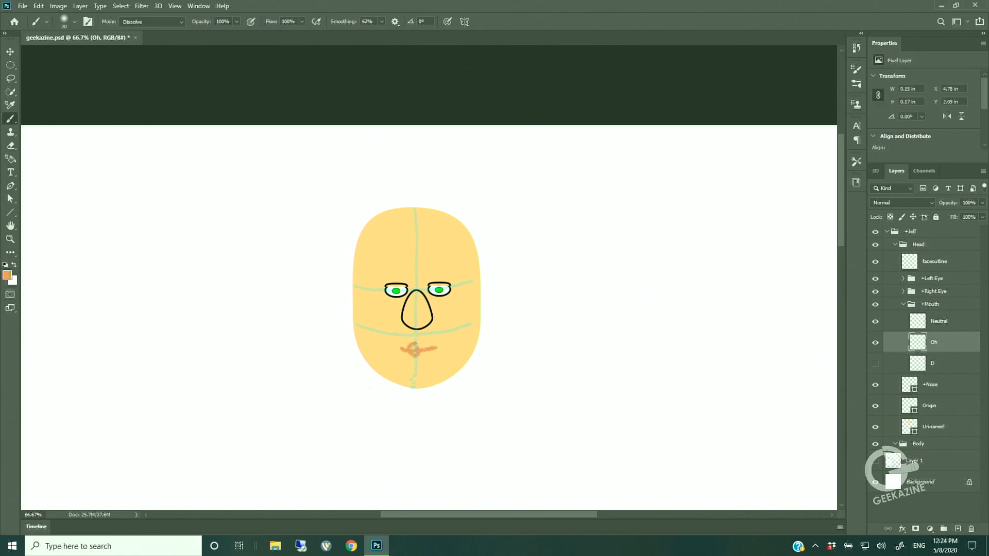
pyautogui.click(875, 322)
pyautogui.click(875, 321)
pyautogui.click(876, 343)
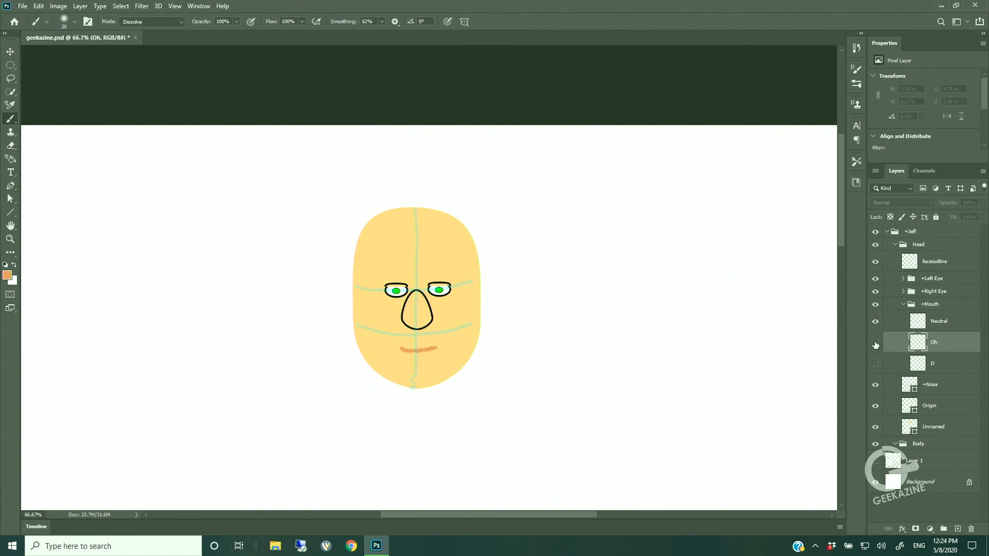
# Add a layer named S and paint parted orange lips about 0.45 in wide and 0.2 in high below the nose
pyautogui.hotkey('ctrl', 'shift', 'n')
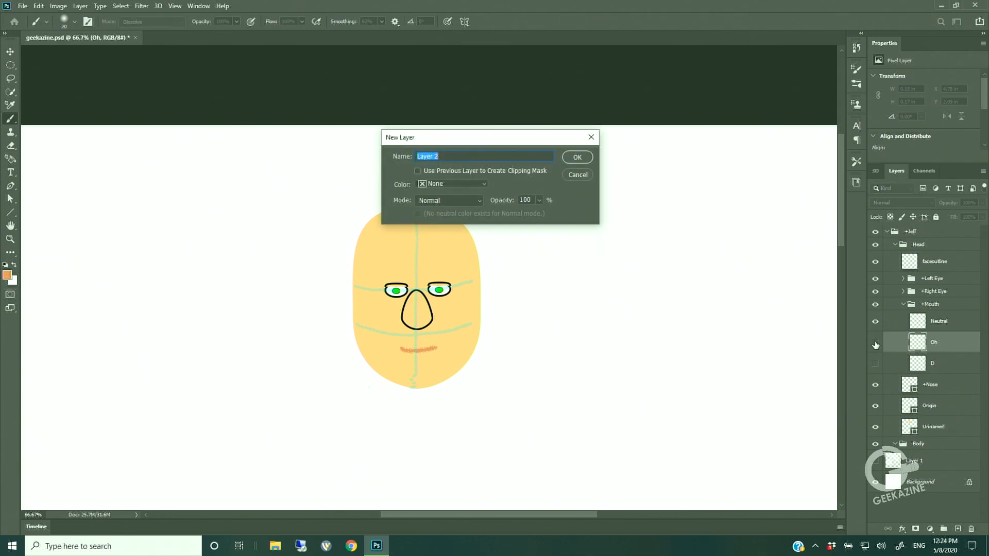
pyautogui.write('S')
pyautogui.press('Return')
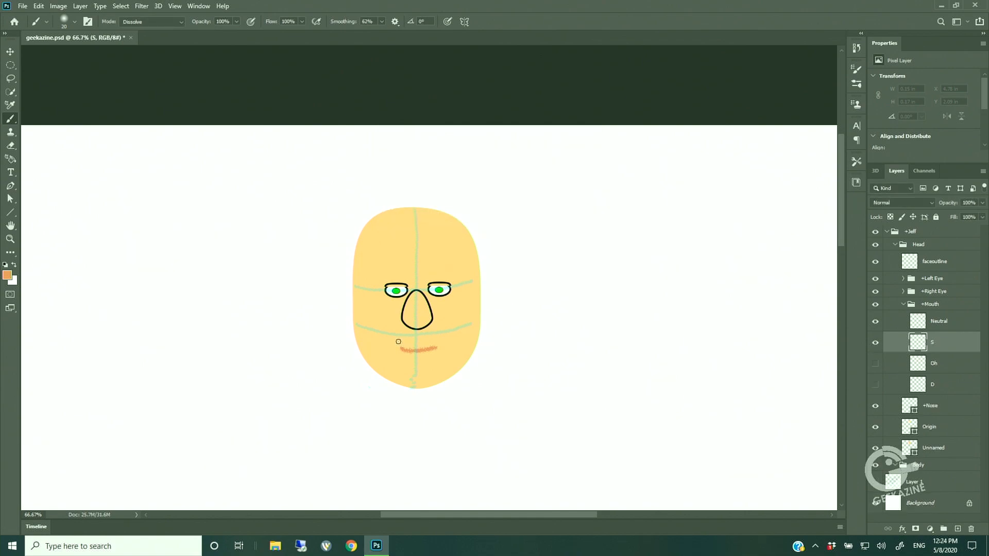
pyautogui.moveTo(441, 338); pyautogui.dragTo(407, 342)
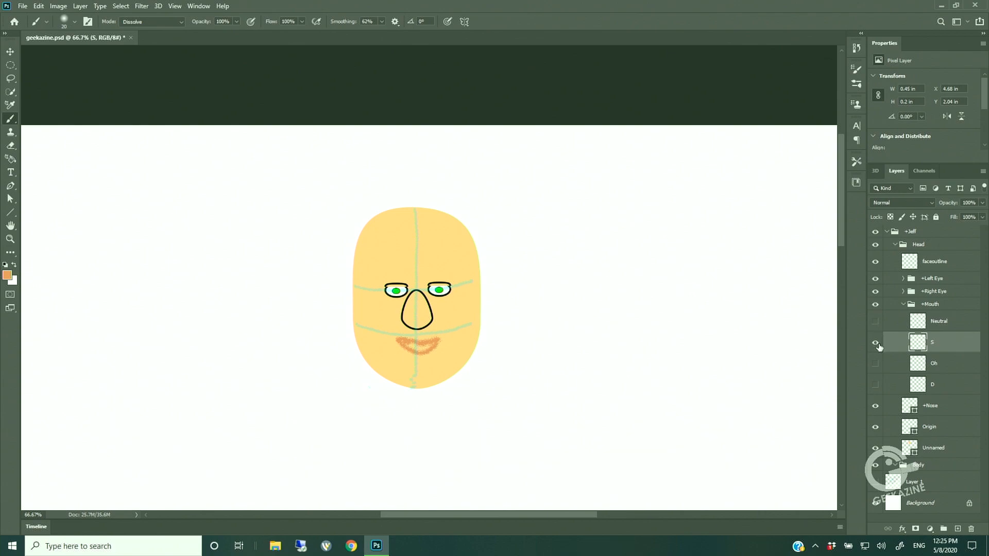
# Paint white teeth between the lips on the S layer, and switch visibility from S back to the Neutral mouth
pyautogui.click(14, 265)
pyautogui.moveTo(404, 346); pyautogui.dragTo(428, 348)
pyautogui.click(14, 265)
pyautogui.click(875, 342)
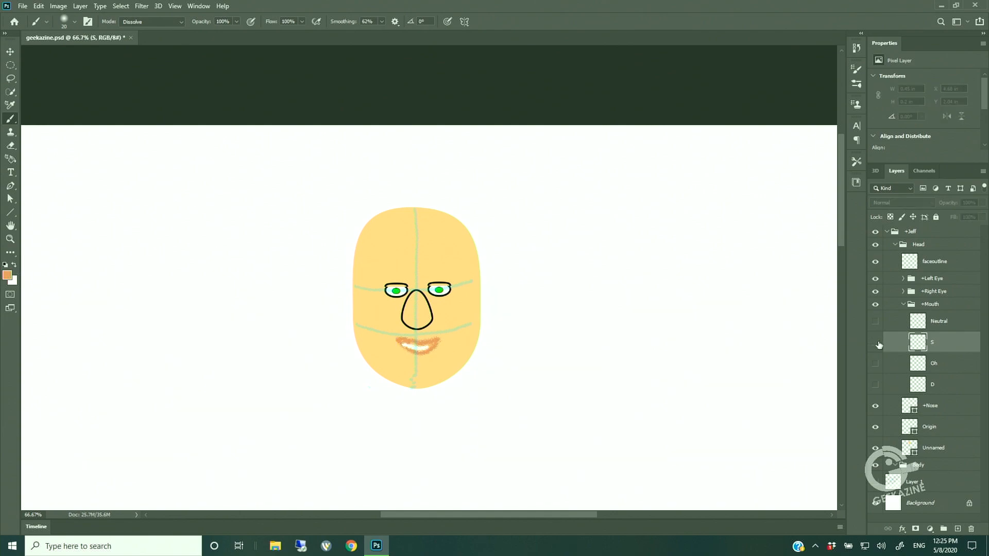
pyautogui.click(874, 321)
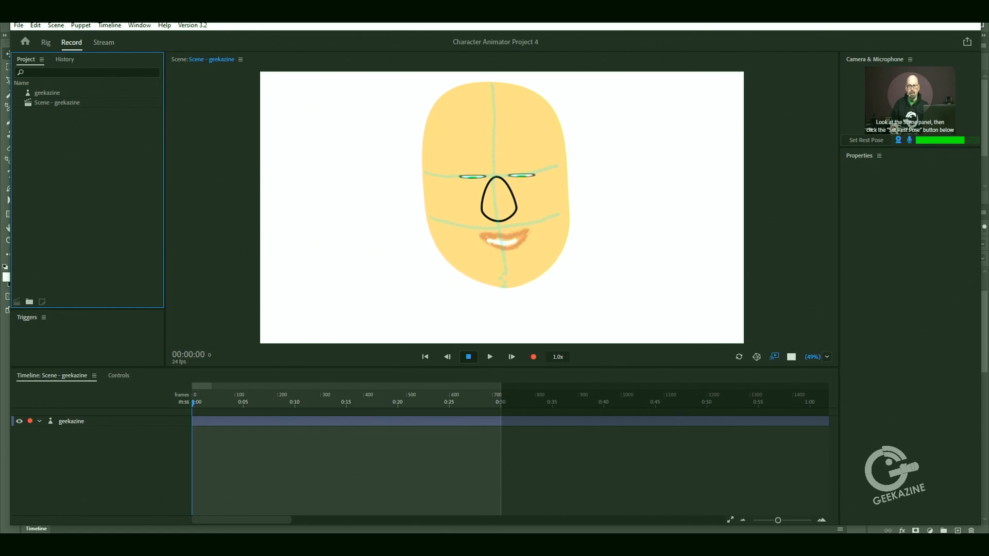
# Set the rest pose for the puppet's camera tracking in Character Animator
pyautogui.click(865, 140)
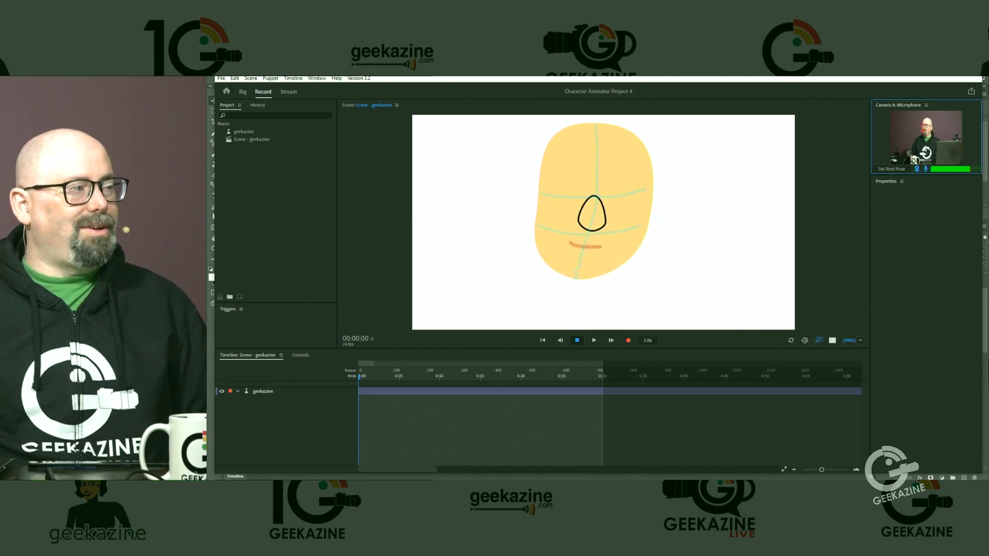
pyautogui.hotkey('alt', 'Tab')
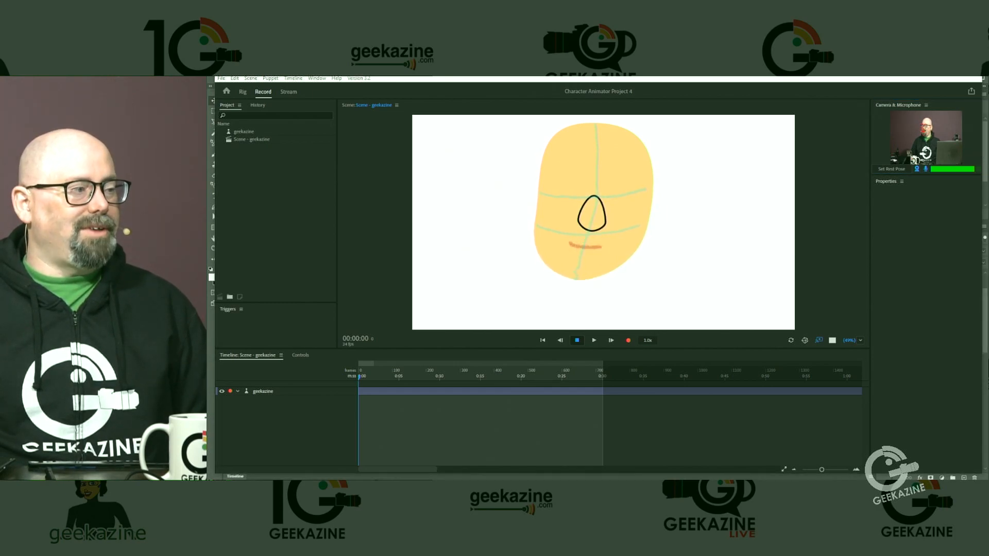
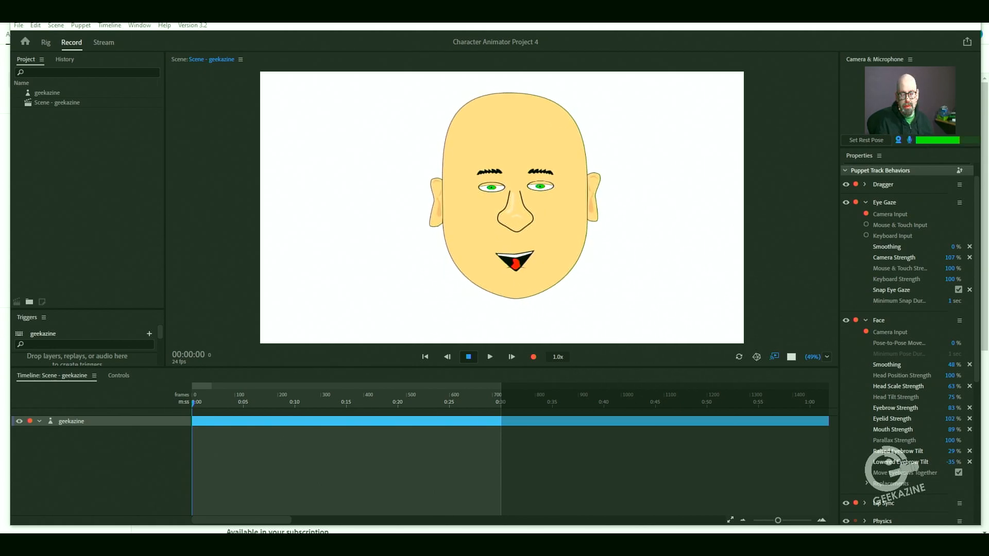
# Try an Eyebrow Strength of 999% with microphone input switched off and back on, and undo the value change
pyautogui.click(898, 140)
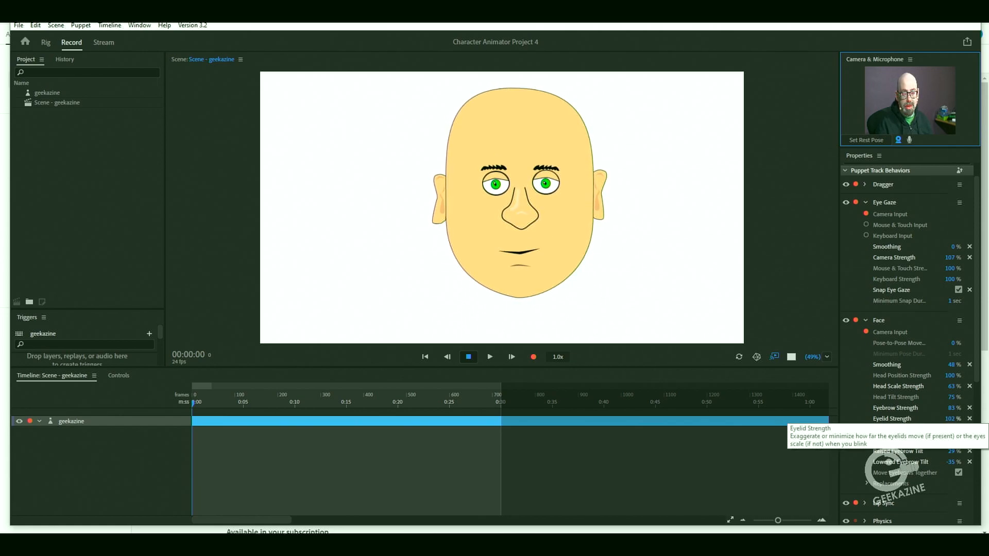
pyautogui.moveTo(952, 408); pyautogui.dragTo(955, 408)
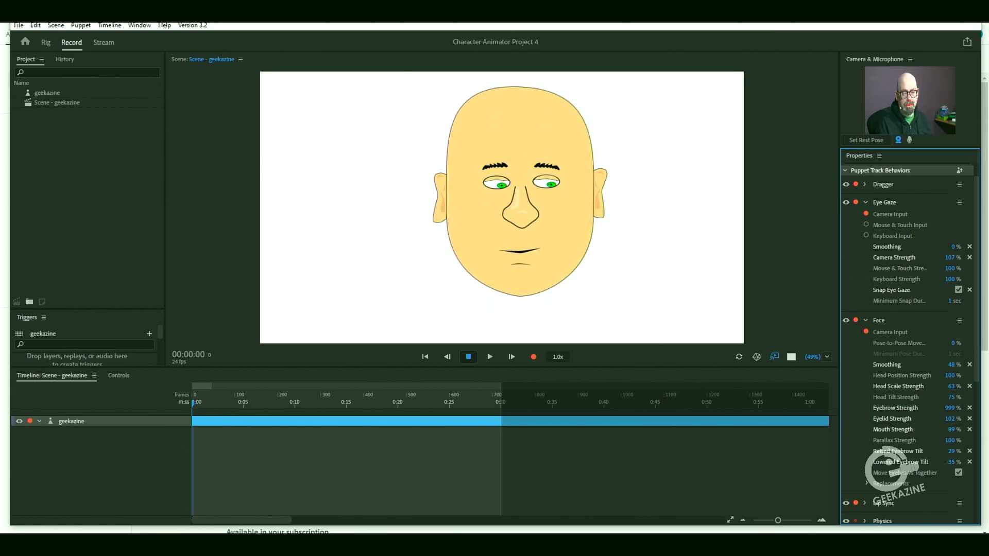
pyautogui.click(909, 141)
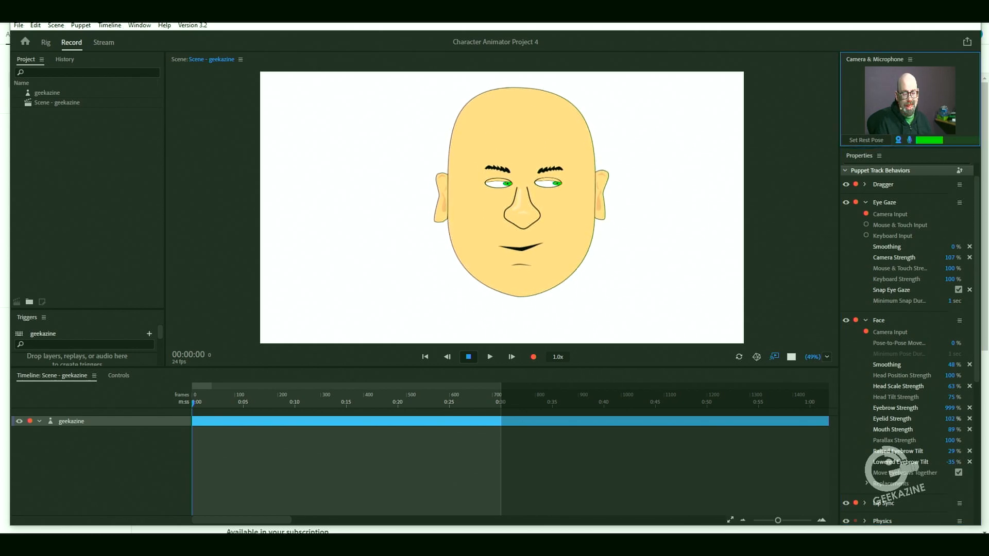
pyautogui.click(950, 408)
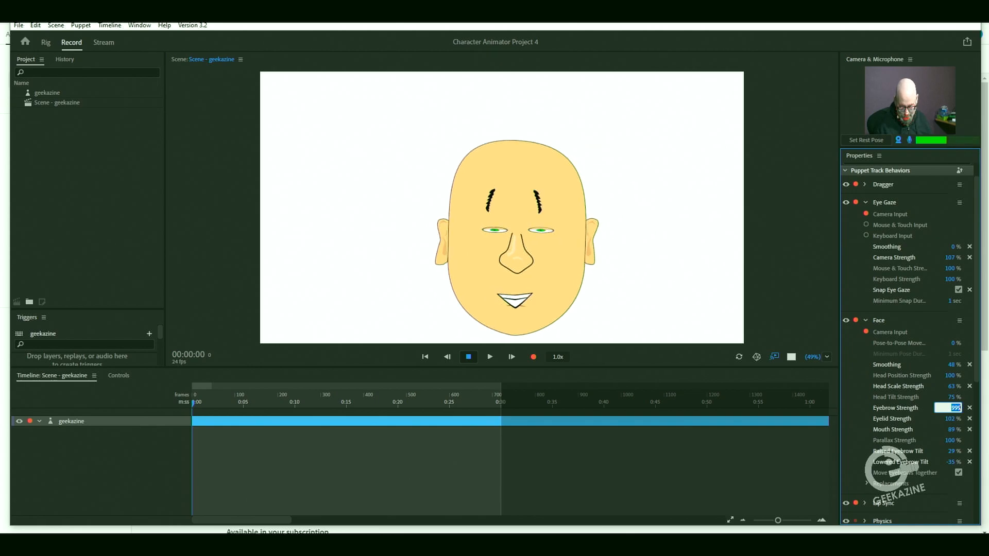
pyautogui.press('Return')
pyautogui.hotkey('ctrl', 'z')
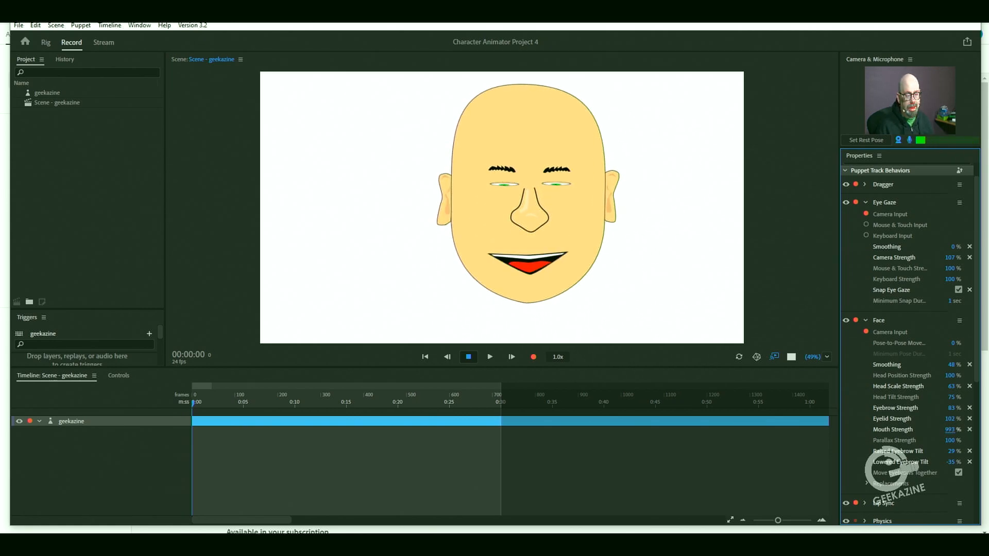
# Try Mouth Strength at 999% and 0%, undoing each, and test a Raised Eyebrow Tilt of 181% before lowering it
pyautogui.moveTo(949, 429); pyautogui.dragTo(968, 430)
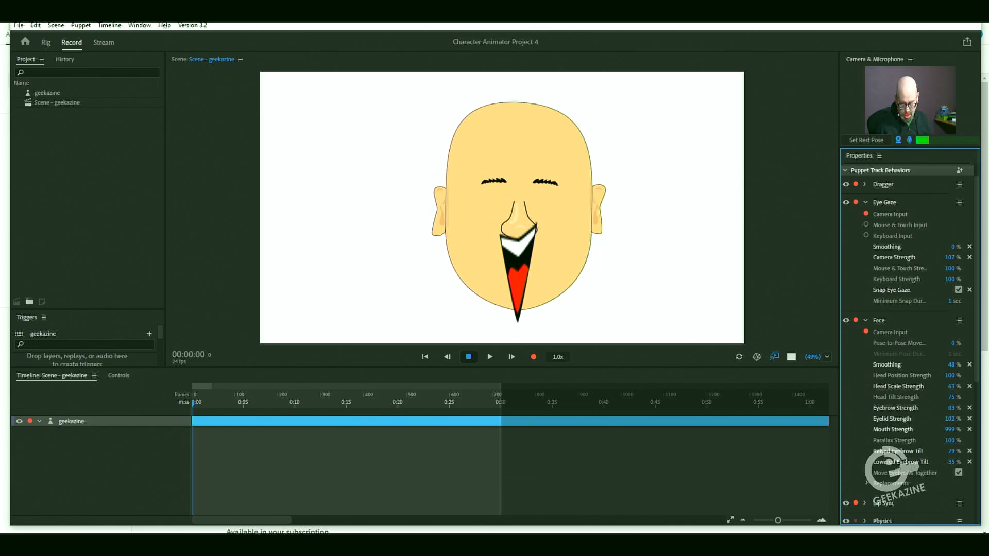
pyautogui.hotkey('ctrl', 'z')
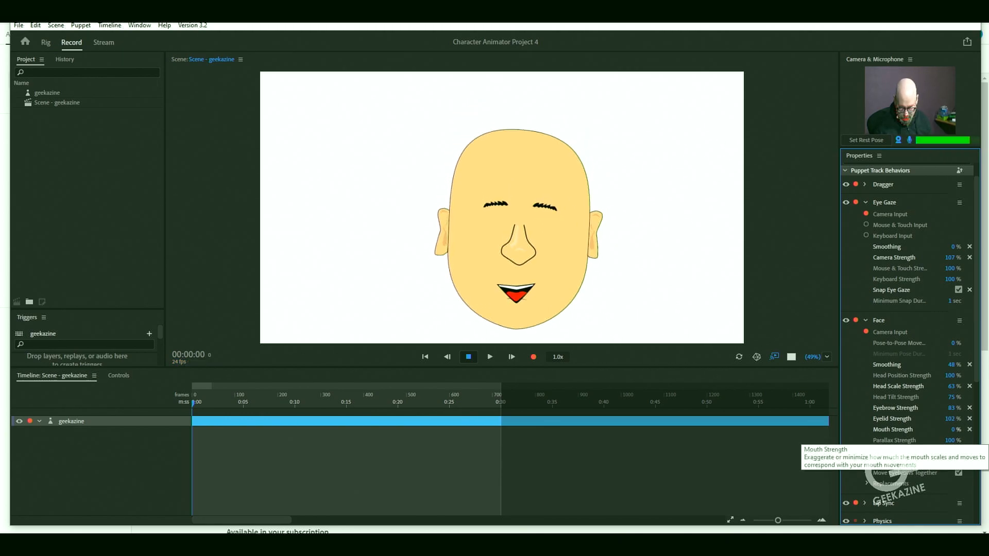
pyautogui.hotkey('ctrl', 'z')
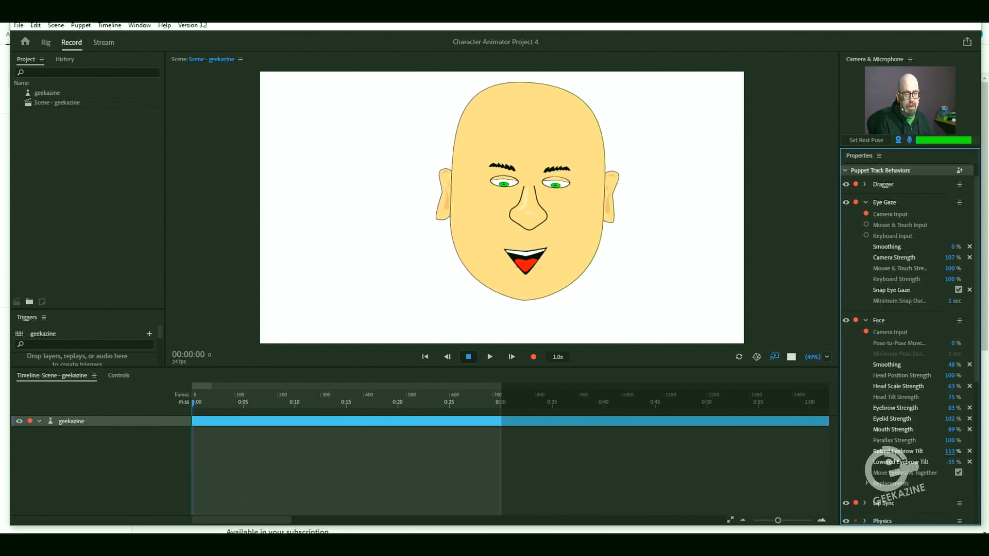
pyautogui.moveTo(951, 452); pyautogui.dragTo(985, 451)
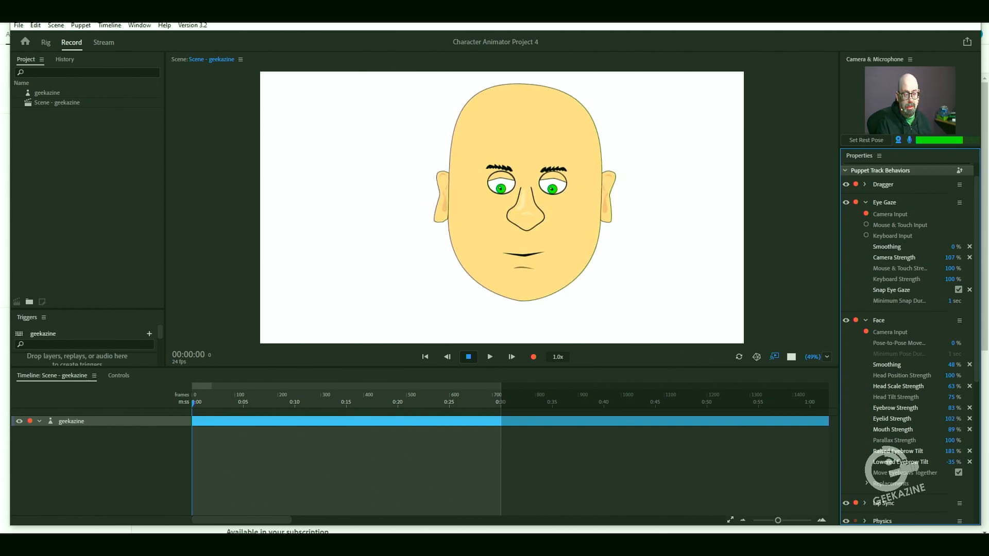
pyautogui.moveTo(951, 451); pyautogui.dragTo(912, 452)
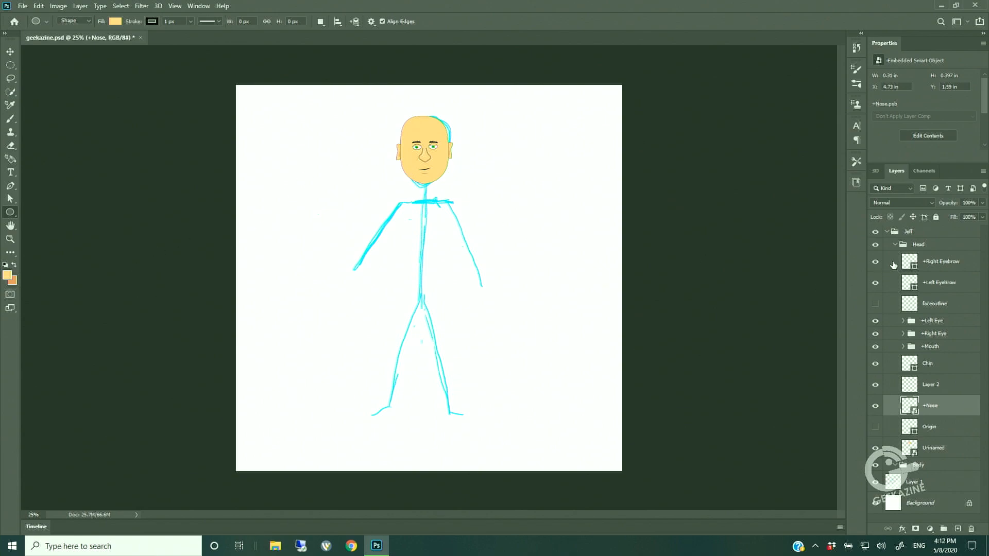
# Collapse the Head group and add a layer named Torso inside the Body group of the puppet file
pyautogui.click(897, 246)
pyautogui.click(895, 244)
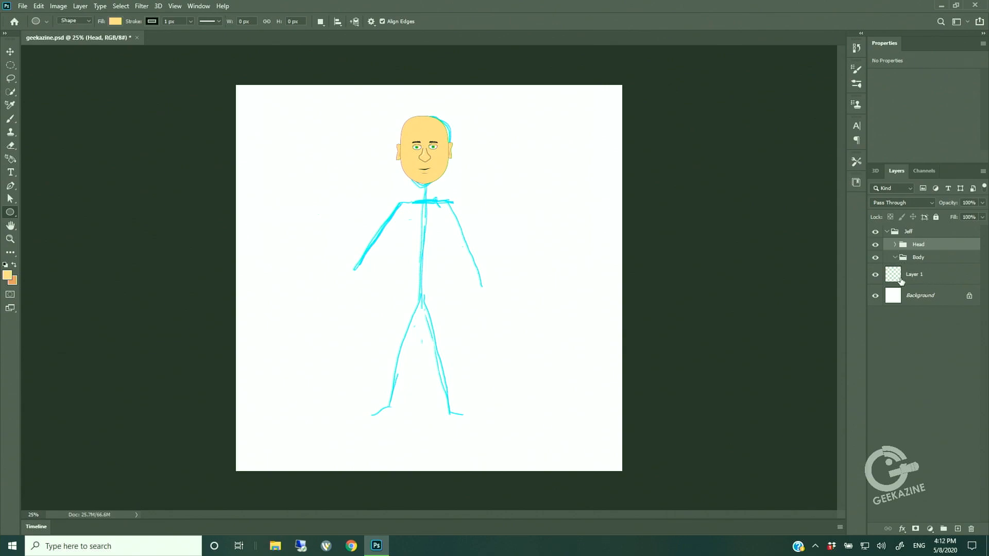
pyautogui.click(933, 260)
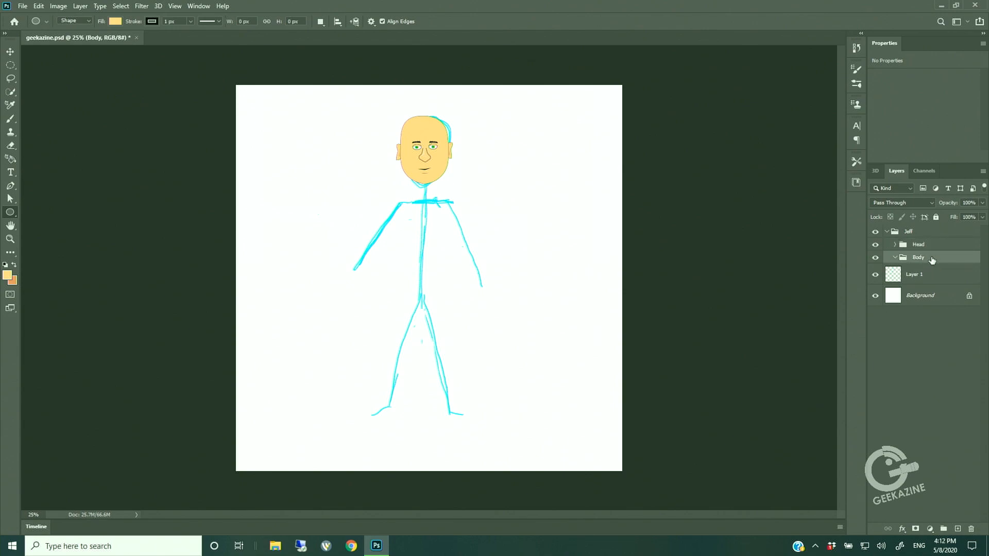
pyautogui.hotkey('ctrl', 'shift', 'n')
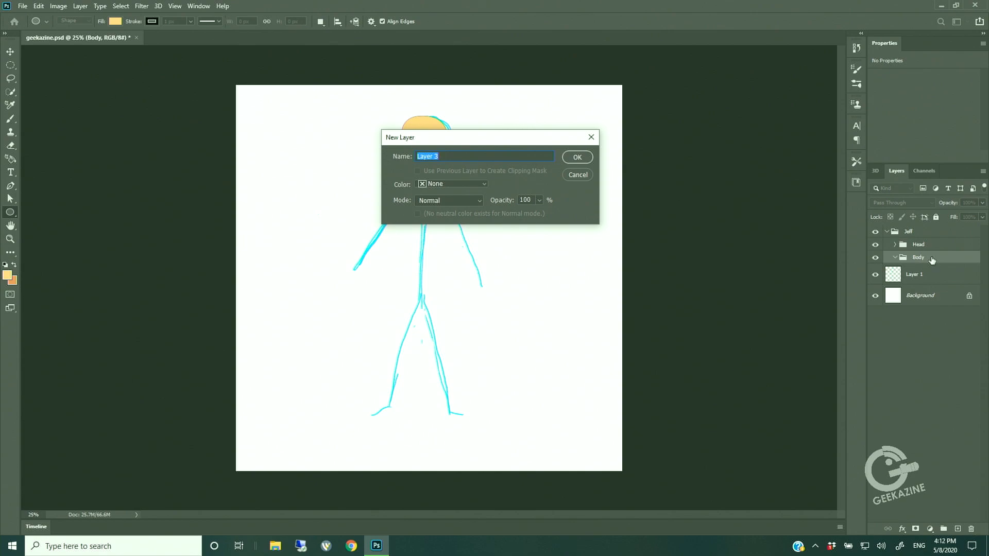
pyautogui.write('Torso')
pyautogui.press('Return')
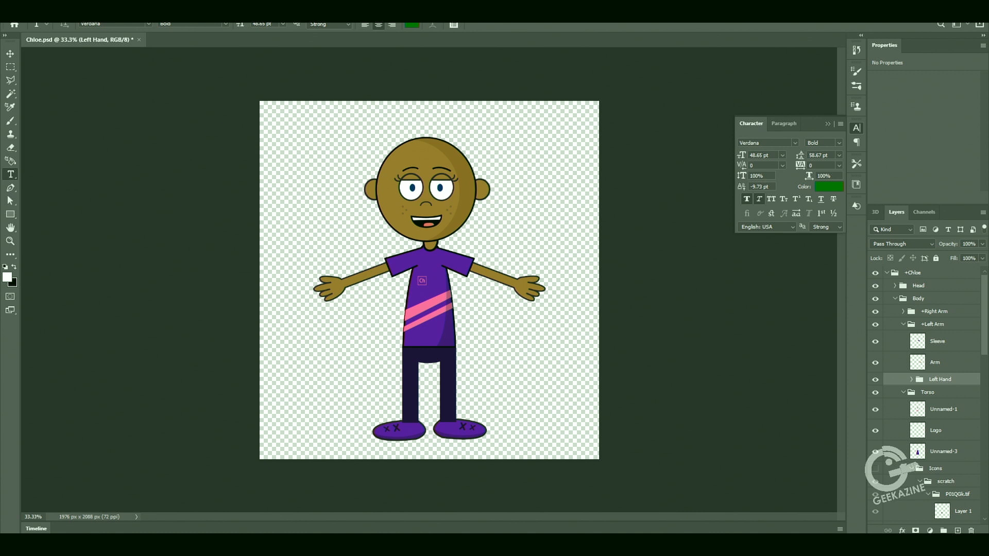
# Examine how the body layers and pose groups are organized in the Chloe.psd example puppet
pyautogui.scroll(-10, 927, 394)
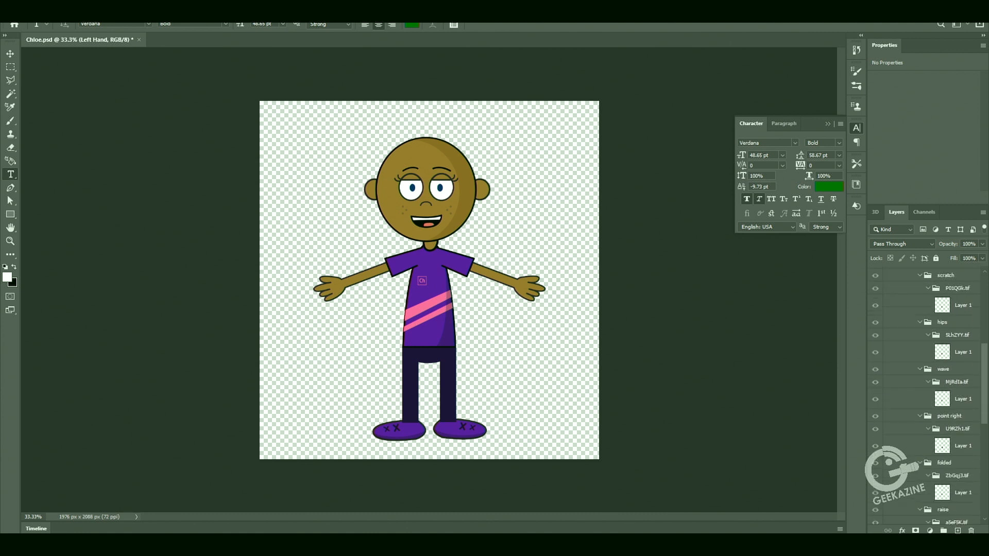
pyautogui.scroll(-10, 927, 394)
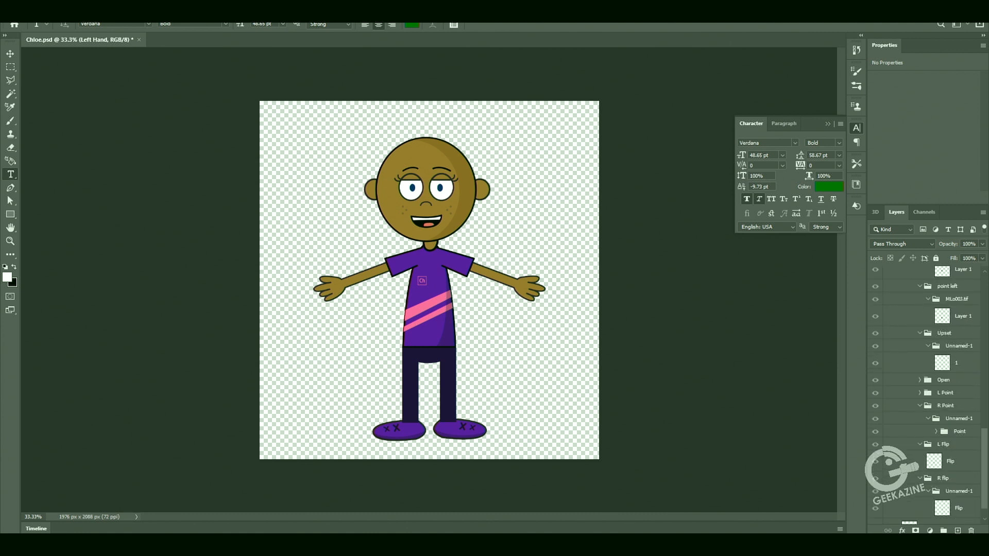
pyautogui.scroll(-2, 927, 394)
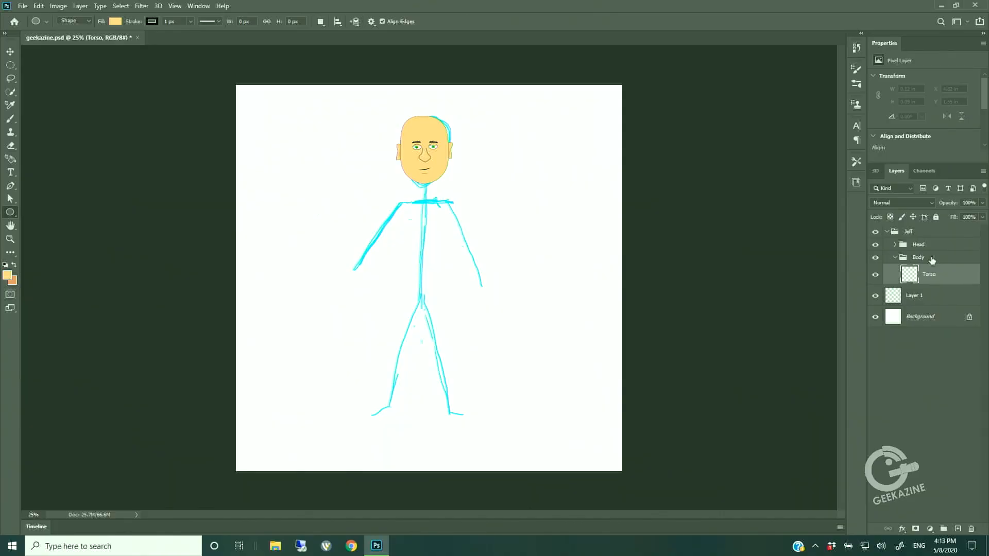
# Outline the outer edge of the viewer's-left leg with the Pen tool on the Torso layer, from the waist to the ankle
pyautogui.hotkey('ctrl', '+')
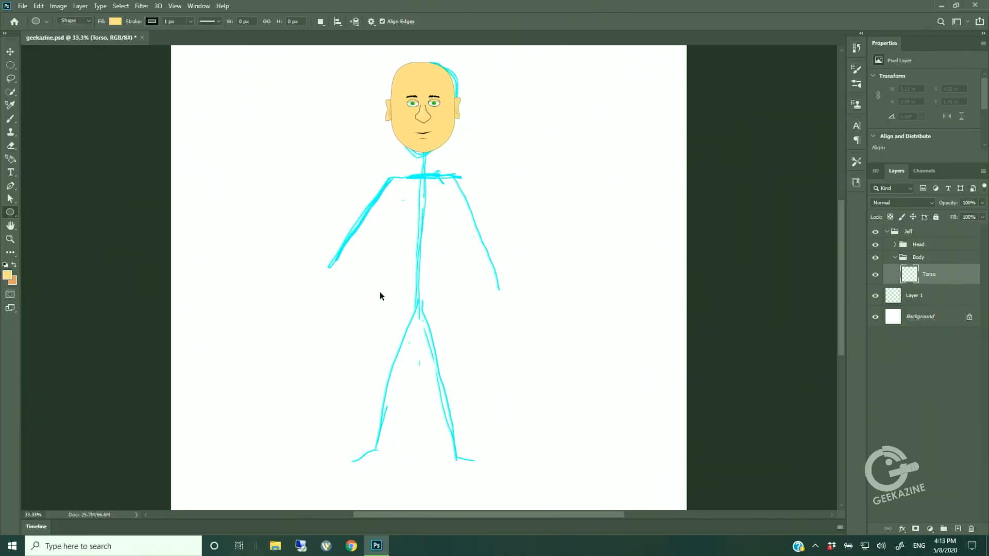
pyautogui.hotkey('ctrl', '+')
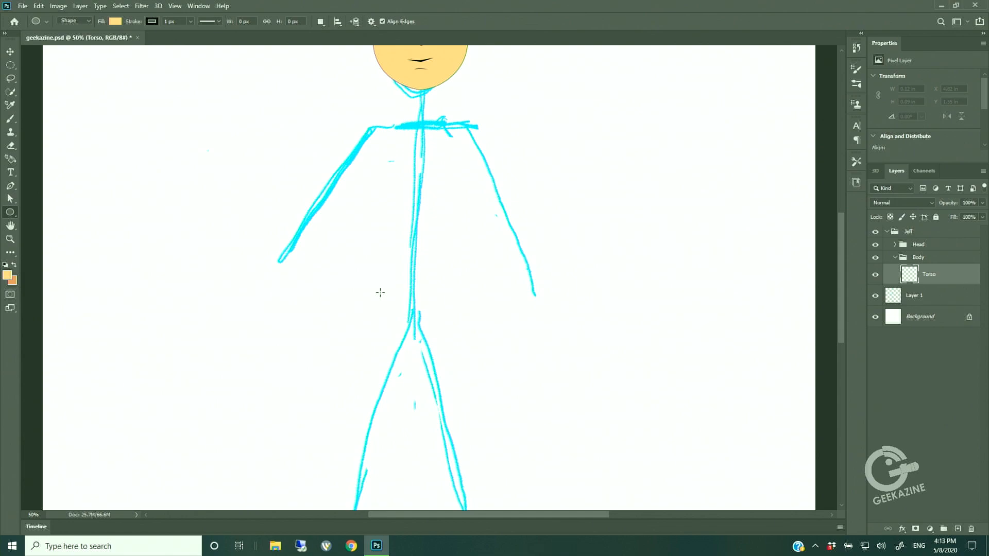
pyautogui.scroll(-5, 499, 318)
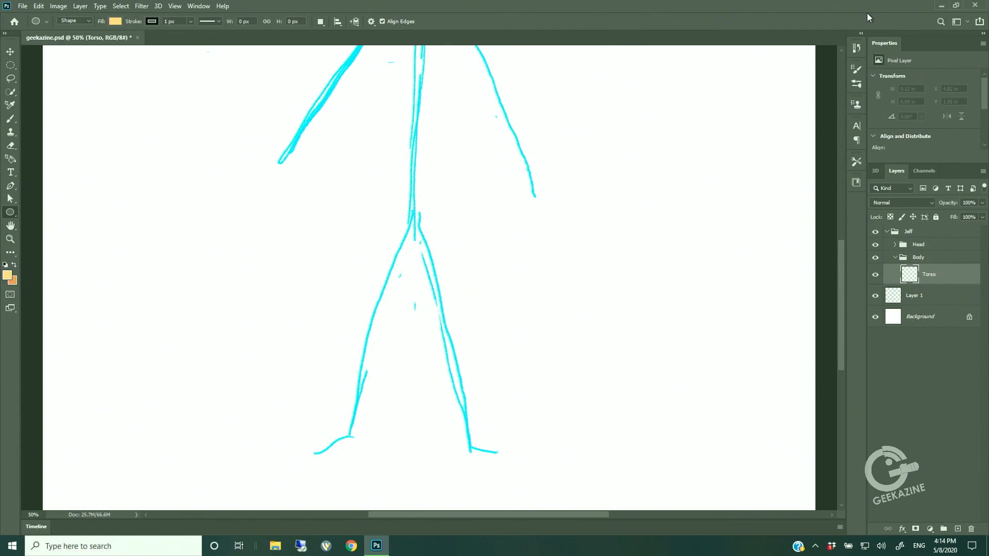
pyautogui.click(10, 186)
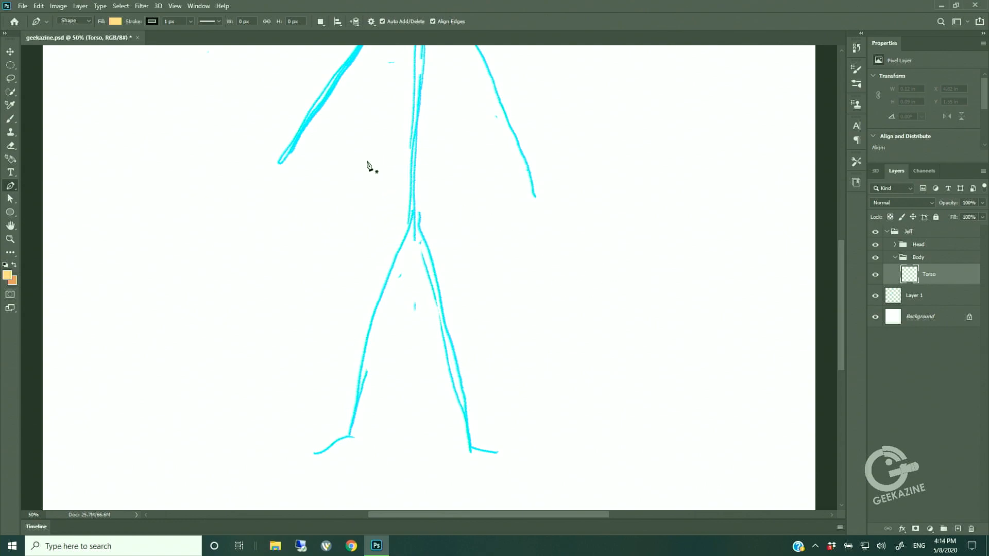
pyautogui.click(415, 146)
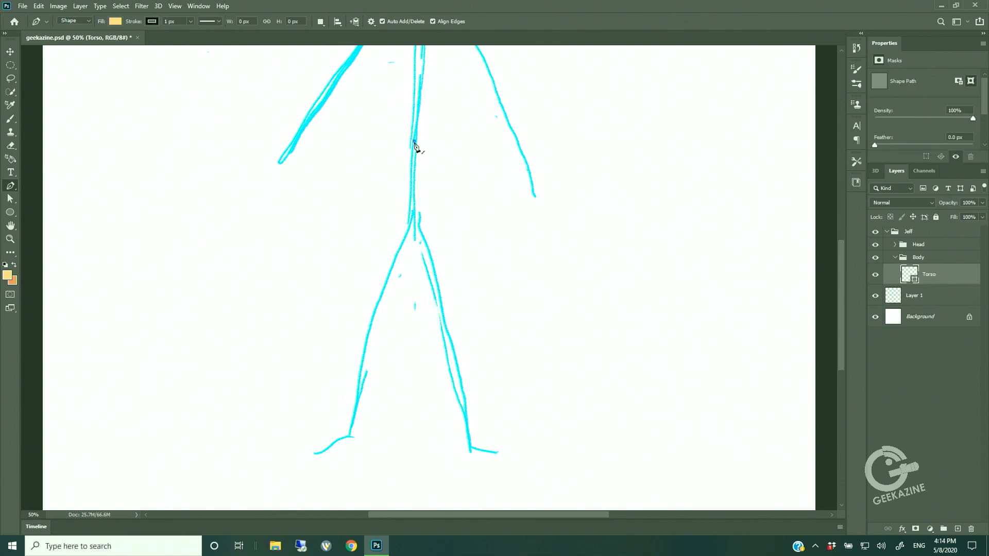
pyautogui.click(372, 210)
pyautogui.moveTo(360, 262); pyautogui.dragTo(355, 280)
pyautogui.click(354, 318)
pyautogui.moveTo(347, 354); pyautogui.dragTo(347, 361)
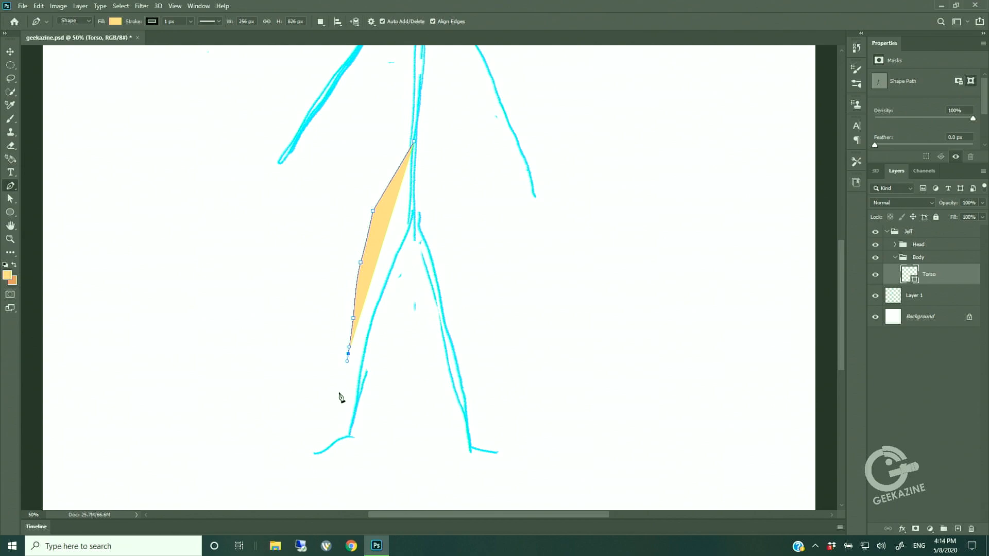
pyautogui.click(346, 422)
pyautogui.click(350, 433)
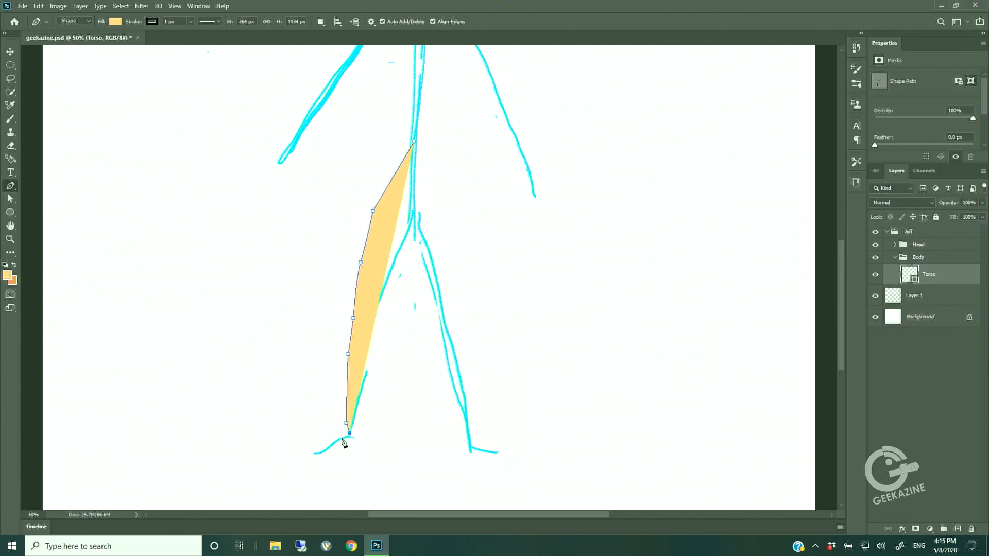
# Continue the path around the viewer's-left foot along the sketched foot line and back to the ankle
pyautogui.click(327, 446)
pyautogui.click(313, 452)
pyautogui.click(316, 454)
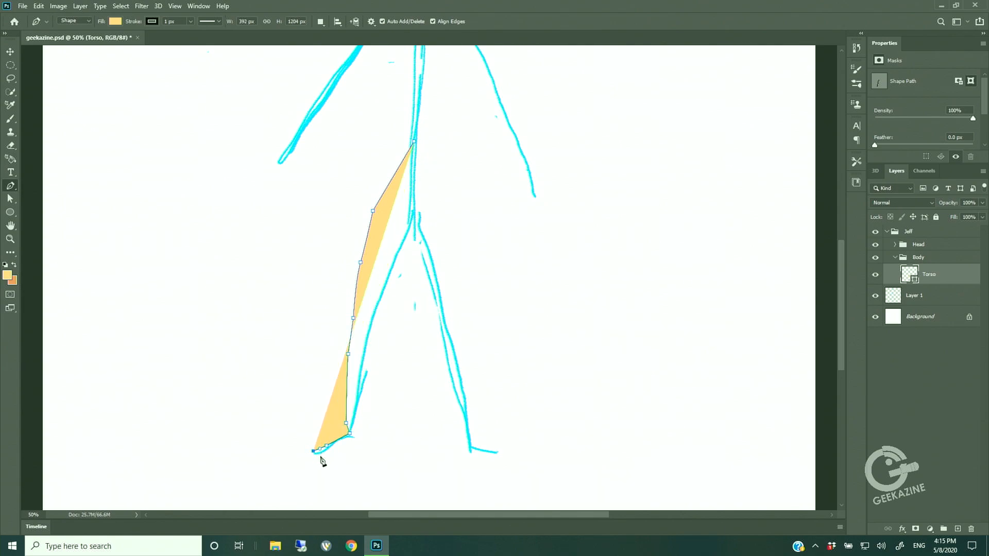
pyautogui.click(351, 441)
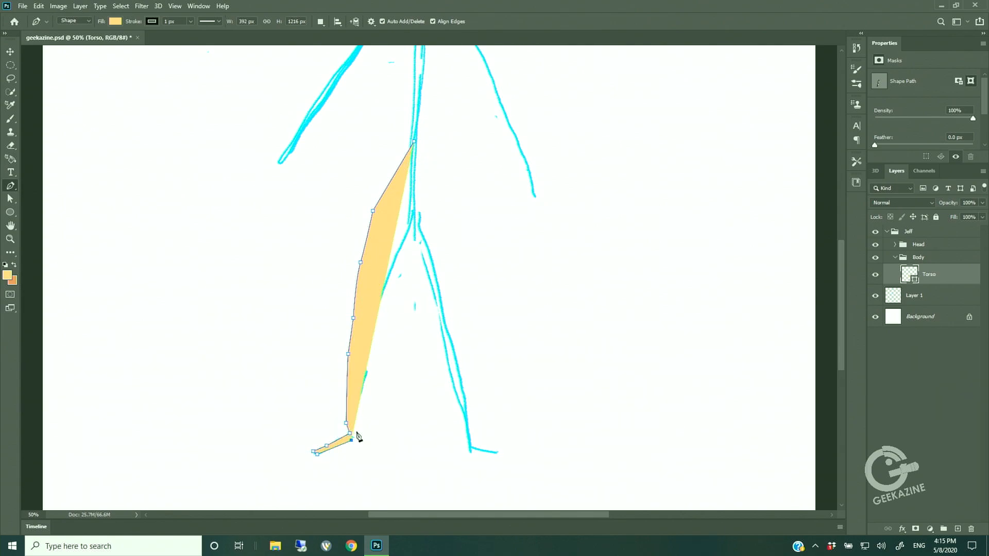
pyautogui.click(352, 432)
# Continue the path up the inner edge of that leg and across the crotch to the other thigh
pyautogui.click(357, 418)
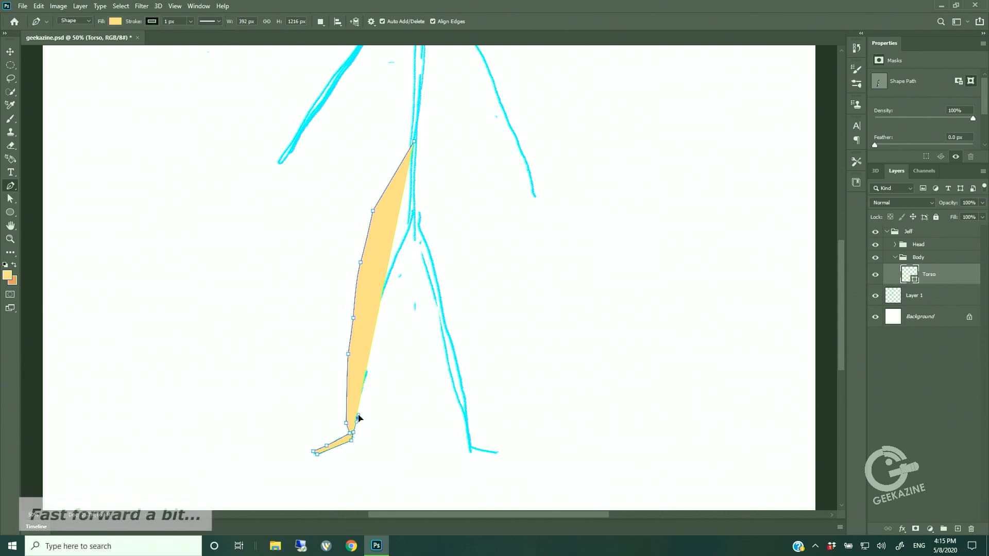
pyautogui.click(365, 379)
pyautogui.click(367, 366)
pyautogui.click(367, 323)
pyautogui.click(395, 266)
pyautogui.click(410, 254)
pyautogui.click(428, 265)
# Trace the inner edge of the viewer's-right leg down to the ankle and around its foot
pyautogui.click(441, 318)
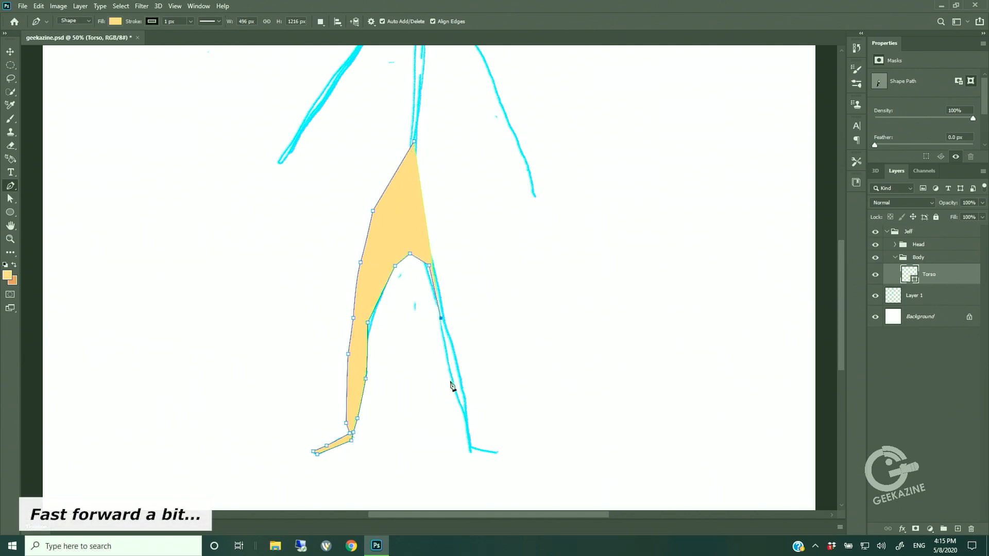
pyautogui.click(448, 358)
pyautogui.click(463, 427)
pyautogui.click(467, 446)
pyautogui.click(496, 454)
pyautogui.click(496, 450)
pyautogui.click(470, 440)
pyautogui.click(474, 426)
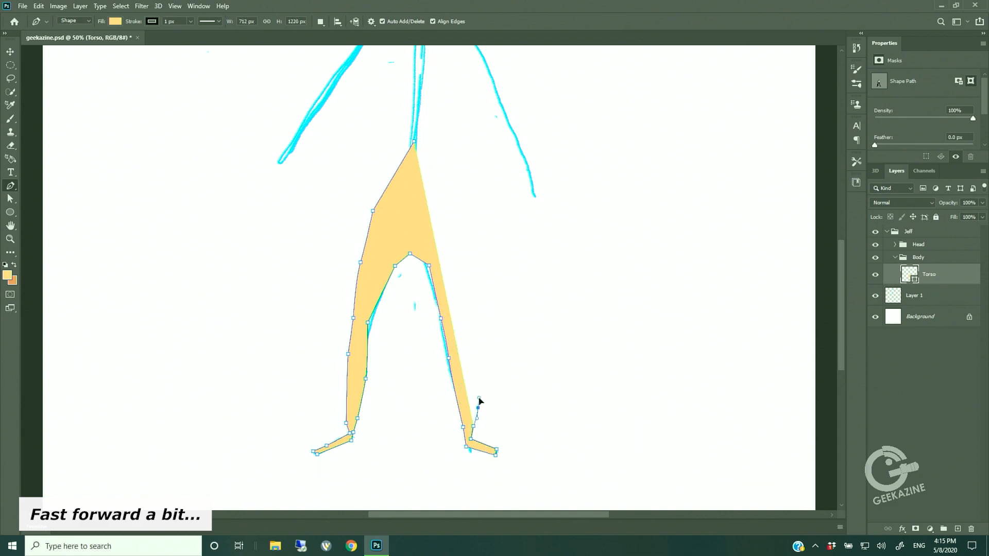
# Trace the outer edge of the viewer's-right leg up to the waist and close the shape at about 726 by 1220 px
pyautogui.click(490, 380)
pyautogui.click(495, 335)
pyautogui.click(499, 288)
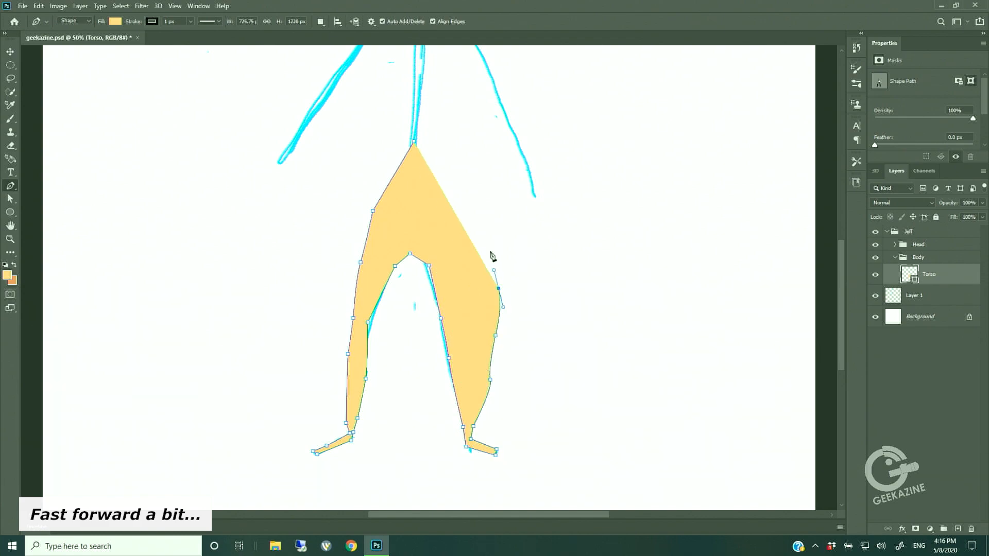
pyautogui.click(461, 204)
pyautogui.click(414, 142)
# Rename the Torso layer as Pants
pyautogui.doubleClick(929, 274)
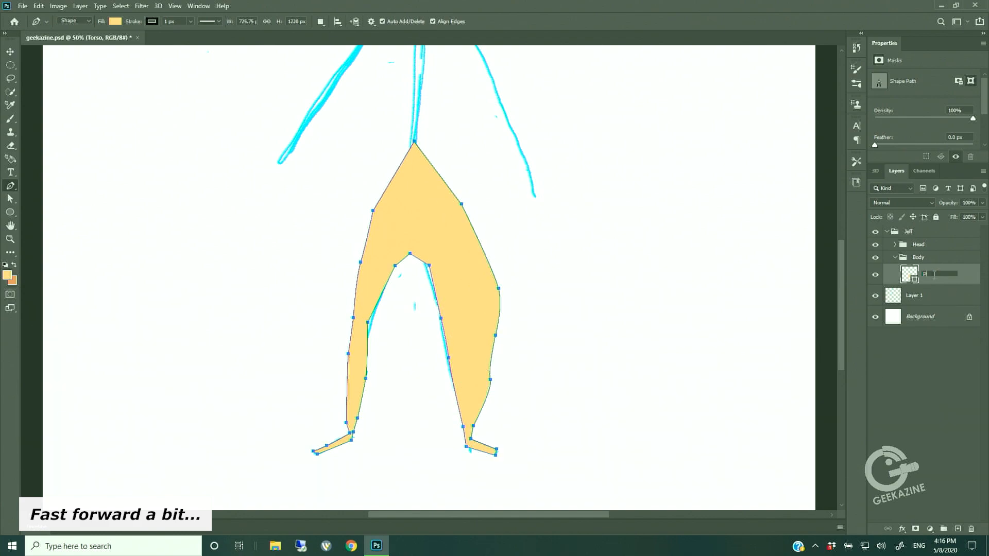
pyautogui.write('Pants')
pyautogui.press('Return')
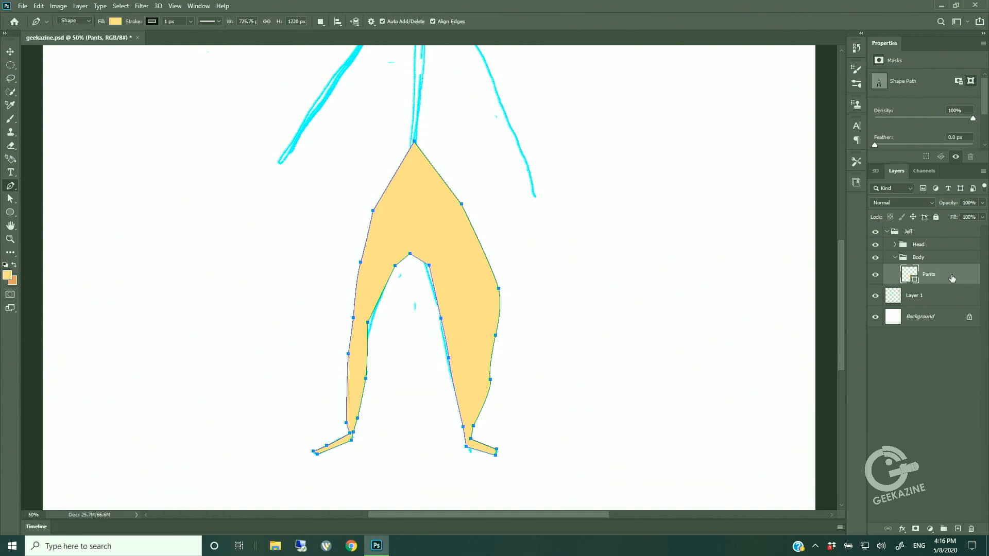
# Add a layer named Left Shoe and draw a black shoe about 233 by 143 px over the viewer's-left foot
pyautogui.hotkey('ctrl', 'shift', 'n')
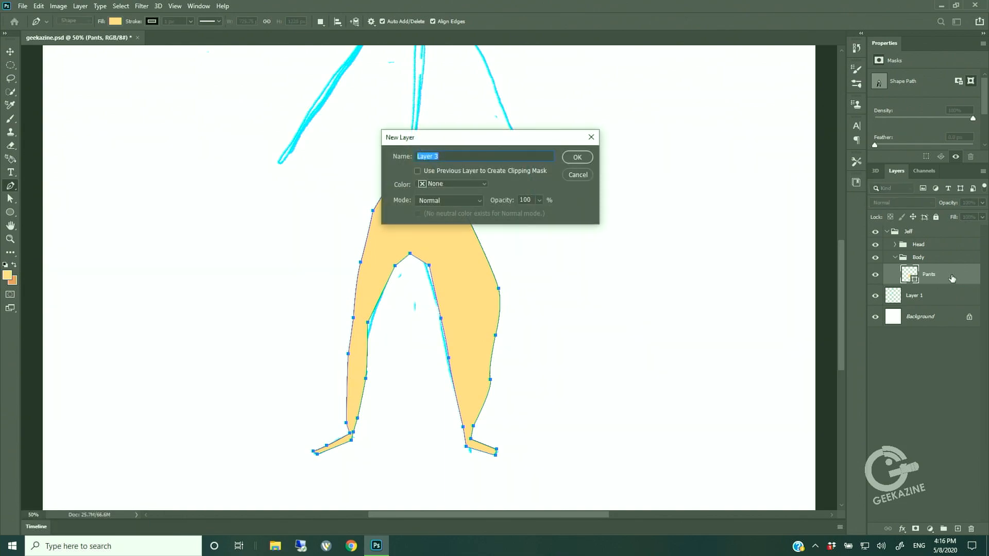
pyautogui.write('Left Shoe')
pyautogui.press('Return')
pyautogui.click(345, 428)
pyautogui.click(351, 430)
pyautogui.click(362, 428)
pyautogui.moveTo(361, 444); pyautogui.dragTo(355, 450)
pyautogui.click(336, 452)
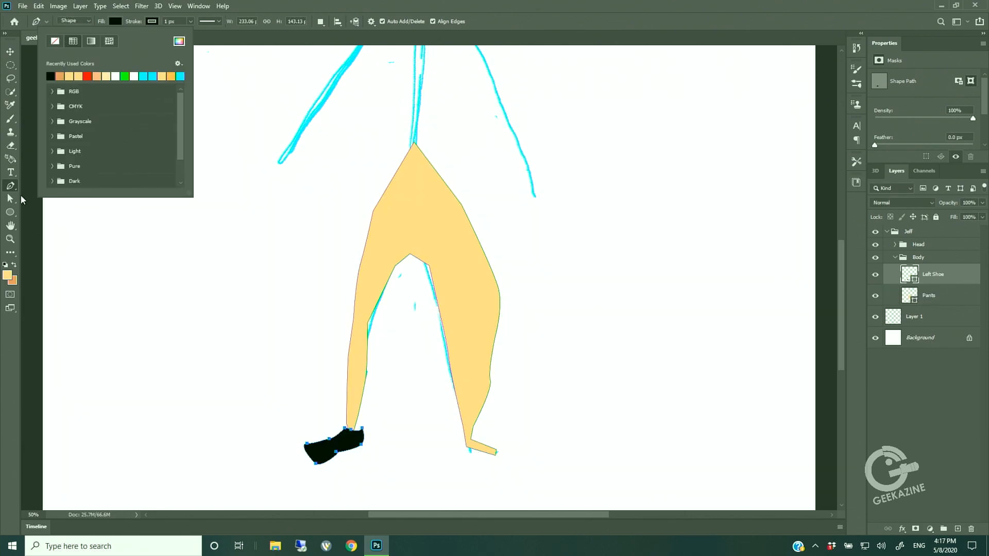
pyautogui.press('Return')
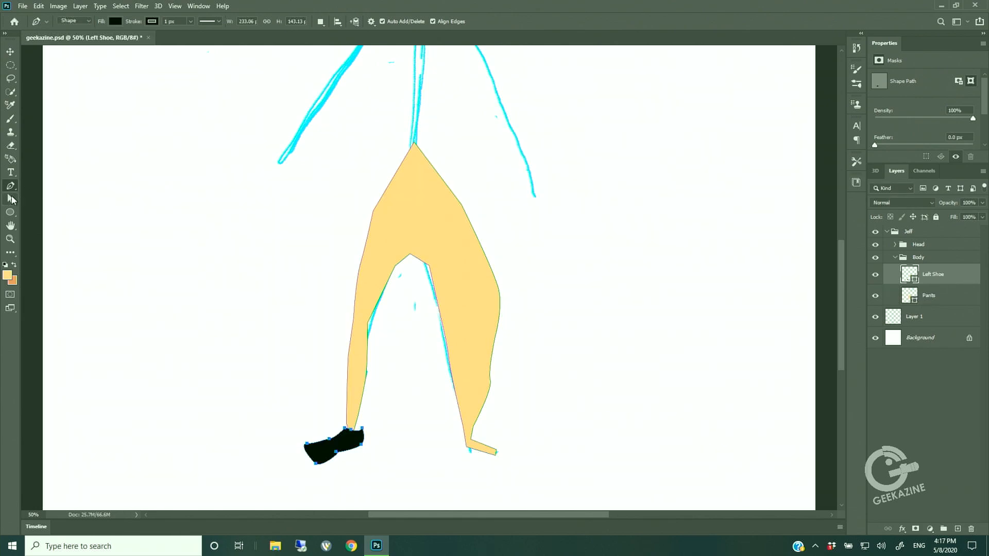
# Duplicate the shoe path within the Left Shoe layer and move the copy horizontally onto the other foot
pyautogui.click(11, 199)
pyautogui.moveTo(287, 417); pyautogui.dragTo(380, 488)
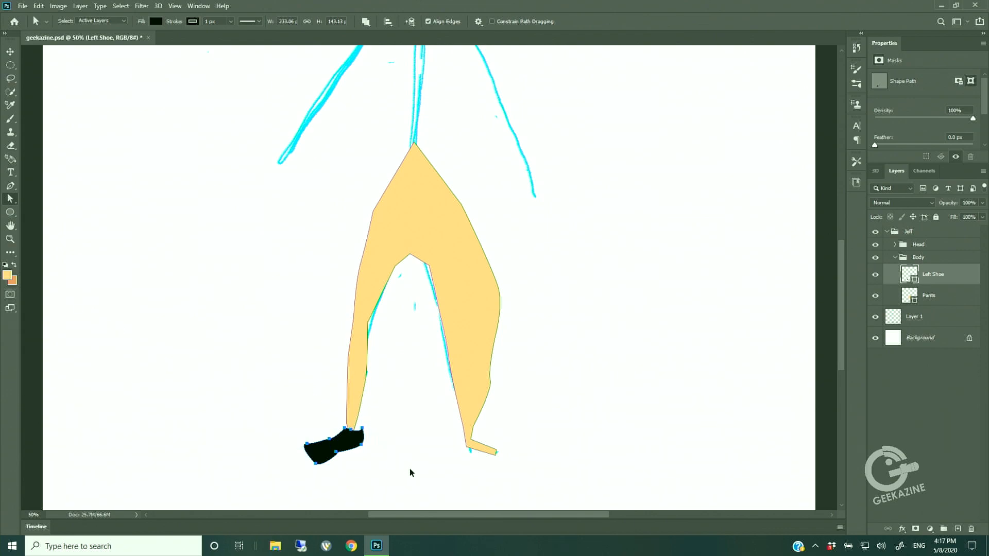
pyautogui.hotkey('ctrl', 'c')
pyautogui.hotkey('ctrl', 'v')
pyautogui.hotkey('shift', 'Right')
pyautogui.hotkey('shift', 'Right')
pyautogui.hotkey('shift', 'Right')
pyautogui.hotkey('shift', 'Right')
pyautogui.hotkey('shift', 'Right')
pyautogui.hotkey('shift', 'Right')
pyautogui.hotkey('shift', 'Right')
pyautogui.hotkey('shift', 'Right')
pyautogui.hotkey('shift', 'Right')
pyautogui.hotkey('shift', 'Right')
pyautogui.hotkey('shift', 'Right')
pyautogui.hotkey('shift', 'Right')
pyautogui.hotkey('shift', 'Right')
pyautogui.hotkey('shift', 'Right')
pyautogui.hotkey('shift', 'Right')
pyautogui.hotkey('shift', 'Right')
pyautogui.hotkey('shift', 'Right')
pyautogui.hotkey('shift', 'Right')
pyautogui.hotkey('shift', 'Right')
pyautogui.hotkey('shift', 'Right')
pyautogui.hotkey('shift', 'Right')
pyautogui.hotkey('shift', 'Right')
pyautogui.hotkey('shift', 'Right')
pyautogui.hotkey('shift', 'Right')
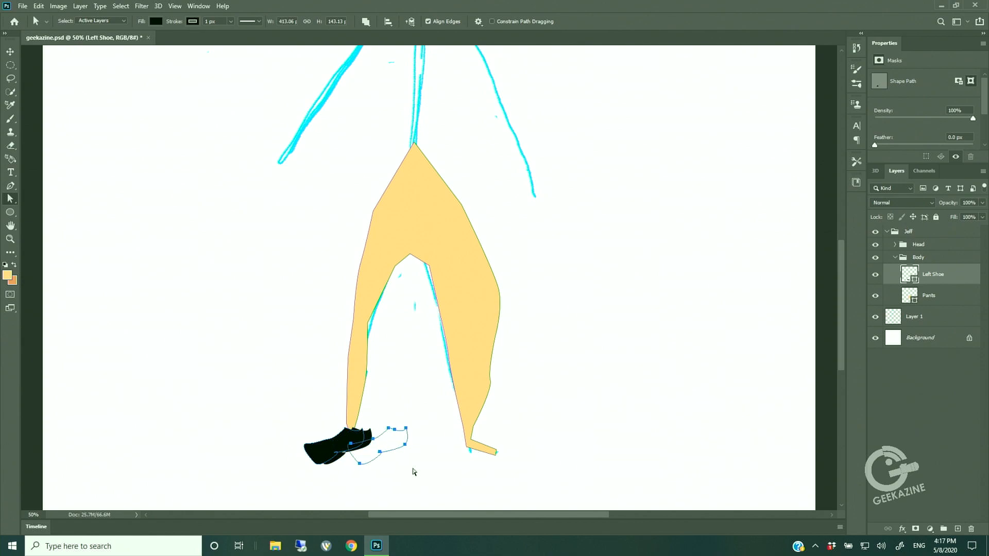
pyautogui.hotkey('shift', 'Right')
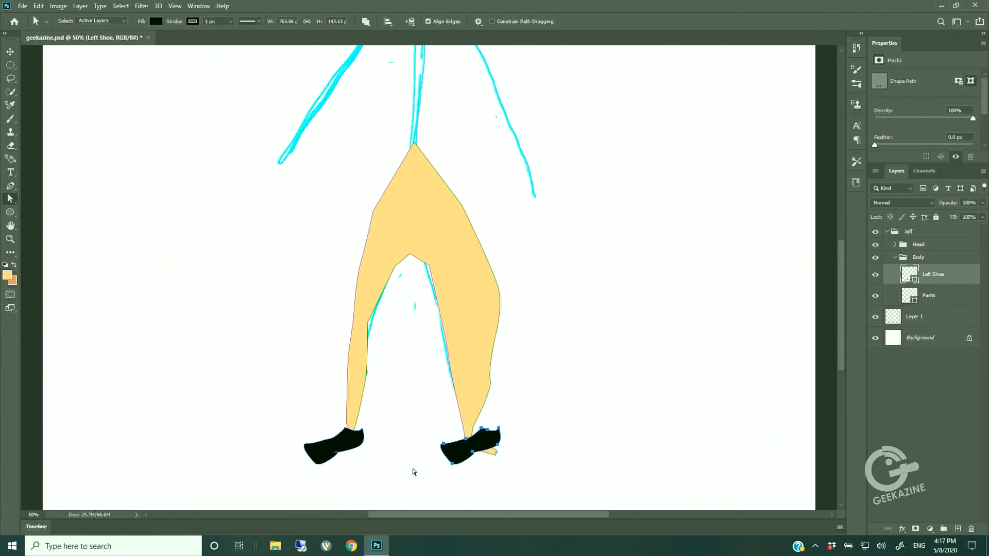
# Flip the copied shoe horizontally using Free Transform
pyautogui.hotkey('ctrl', 't')
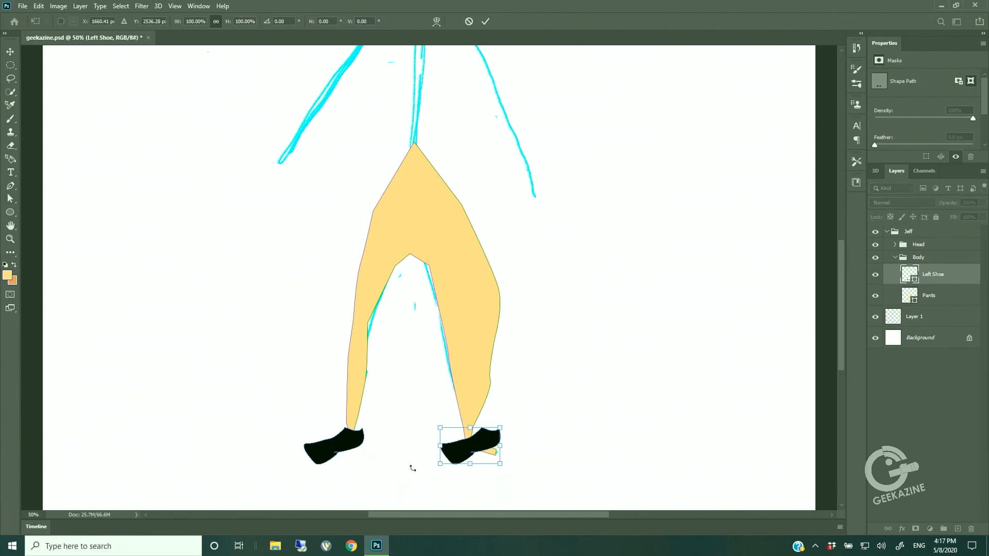
pyautogui.rightClick(475, 452)
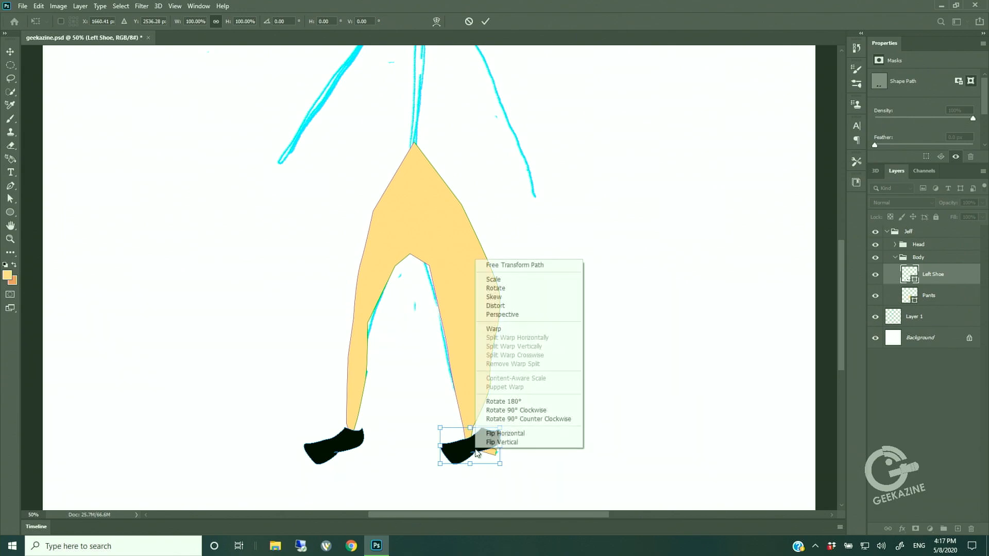
pyautogui.click(500, 433)
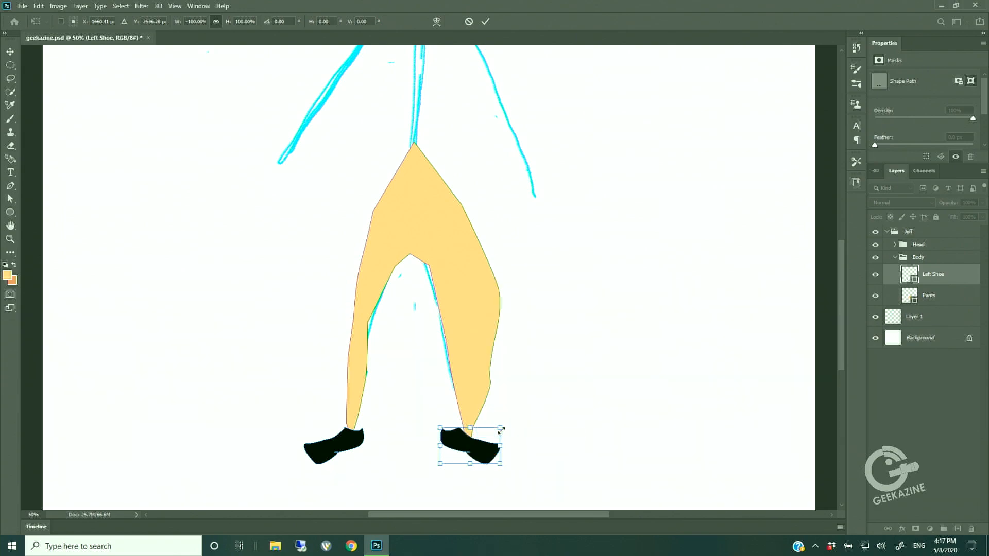
# Position the flipped shoe under the viewer's-right ankle at about X 1730 px, Y 2554 px and apply the transform
pyautogui.hotkey('shift', 'Right')
pyautogui.hotkey('shift', 'Right')
pyautogui.hotkey('shift', 'Right')
pyautogui.hotkey('shift', 'Right')
pyautogui.hotkey('shift', 'Right')
pyautogui.hotkey('shift', 'Right')
pyautogui.hotkey('shift', 'Right')
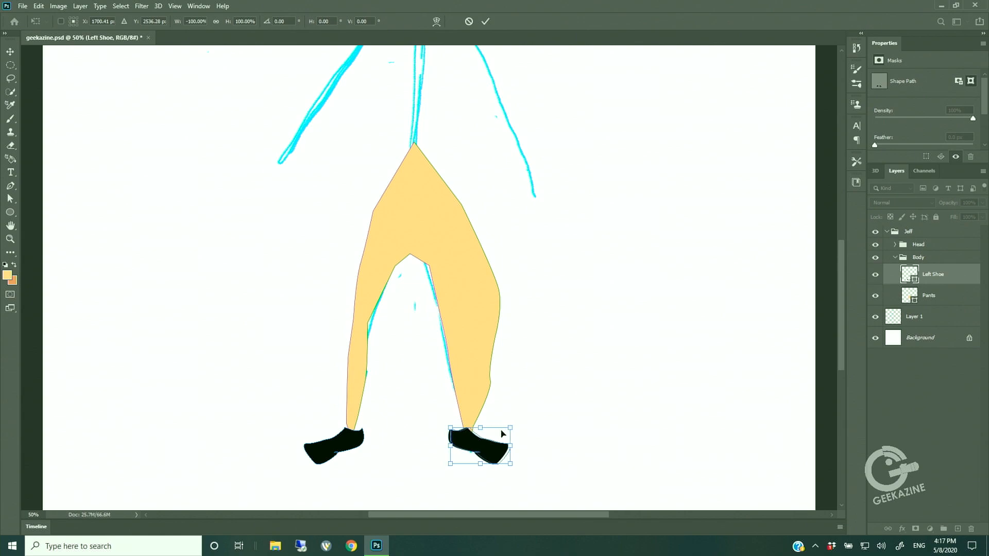
pyautogui.hotkey('shift', 'Down')
pyautogui.hotkey('shift', 'Down')
pyautogui.hotkey('shift', 'Right')
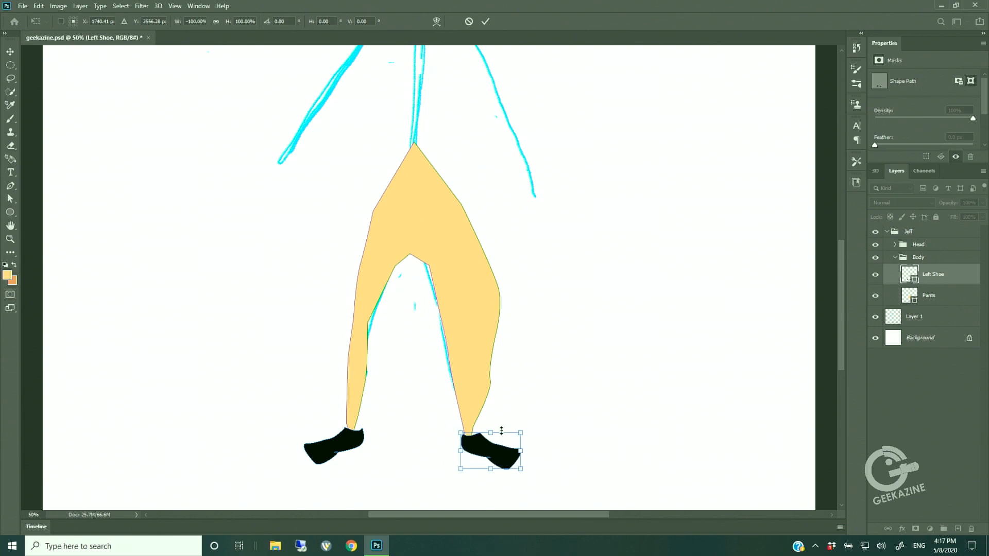
pyautogui.hotkey('shift', 'Left')
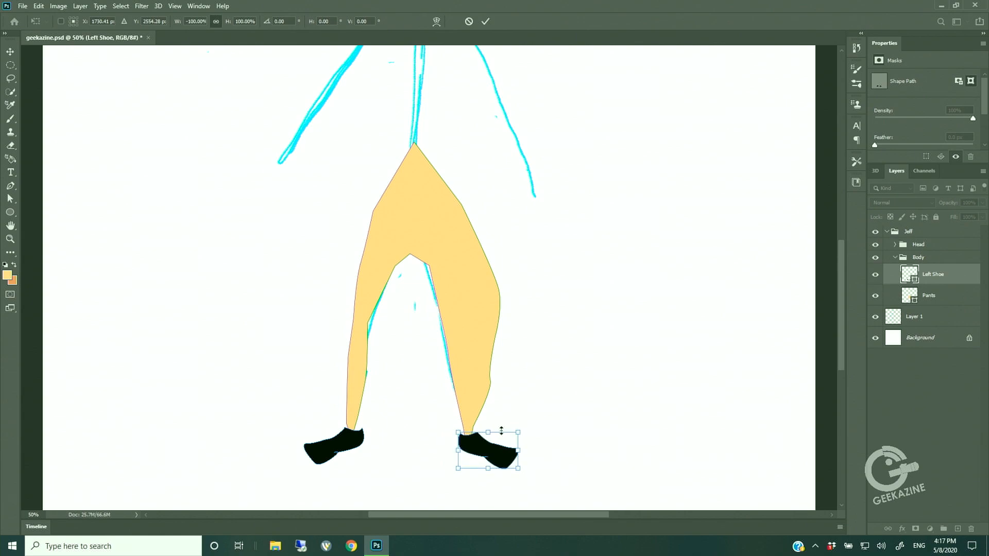
pyautogui.press('Return')
pyautogui.press('a')
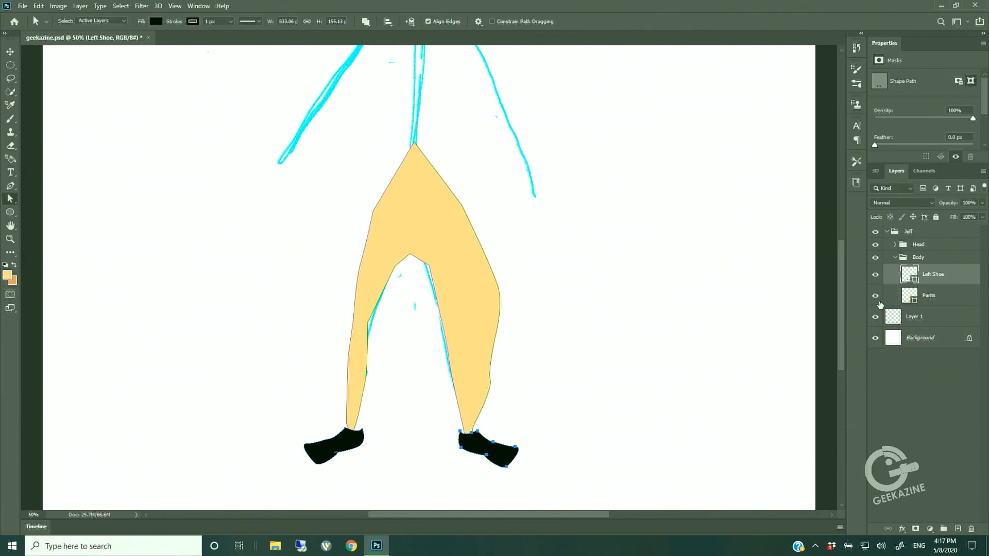
# Convert the Left Shoe and Pants layers together into one smart object
pyautogui.keyDown('ctrl'); pyautogui.click(952, 299); pyautogui.keyUp('ctrl')
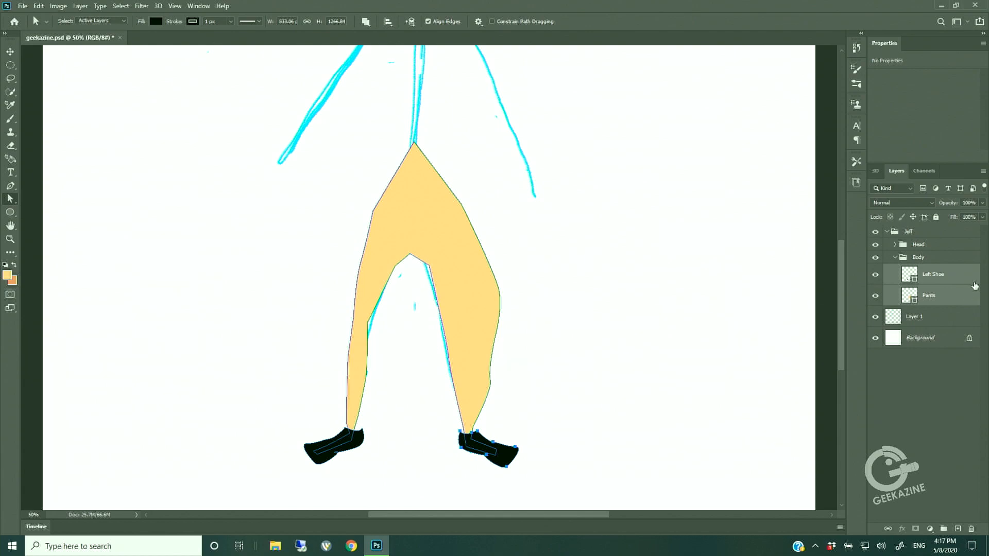
pyautogui.rightClick(964, 291)
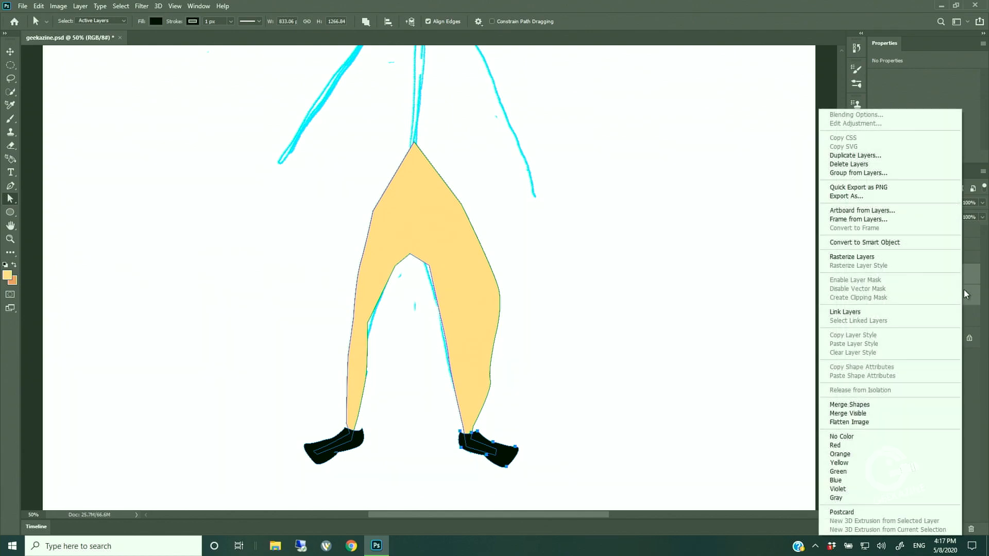
pyautogui.click(935, 243)
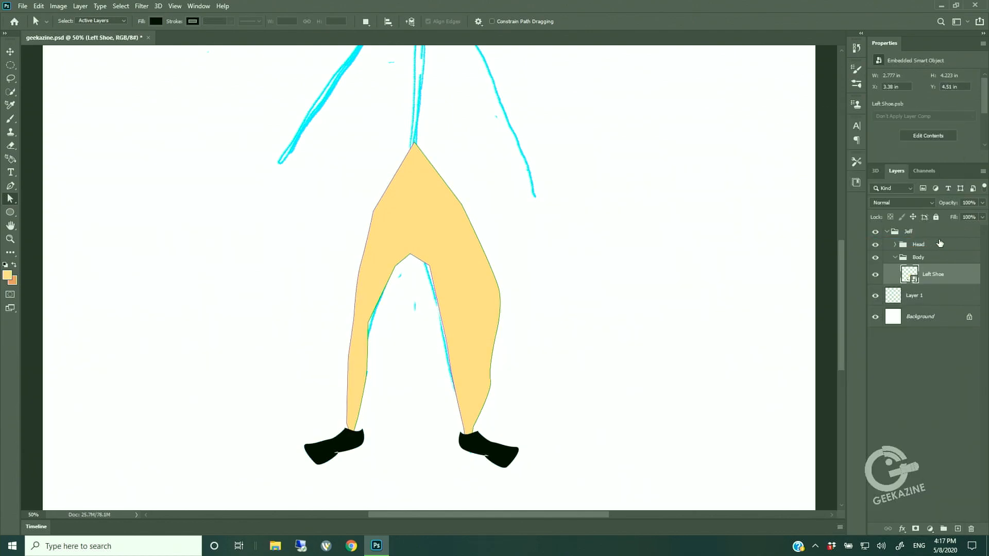
# Edit the smart object's contents to refine the leg and shoe outlines, and save the changes back to the puppet file
pyautogui.rightClick(953, 272)
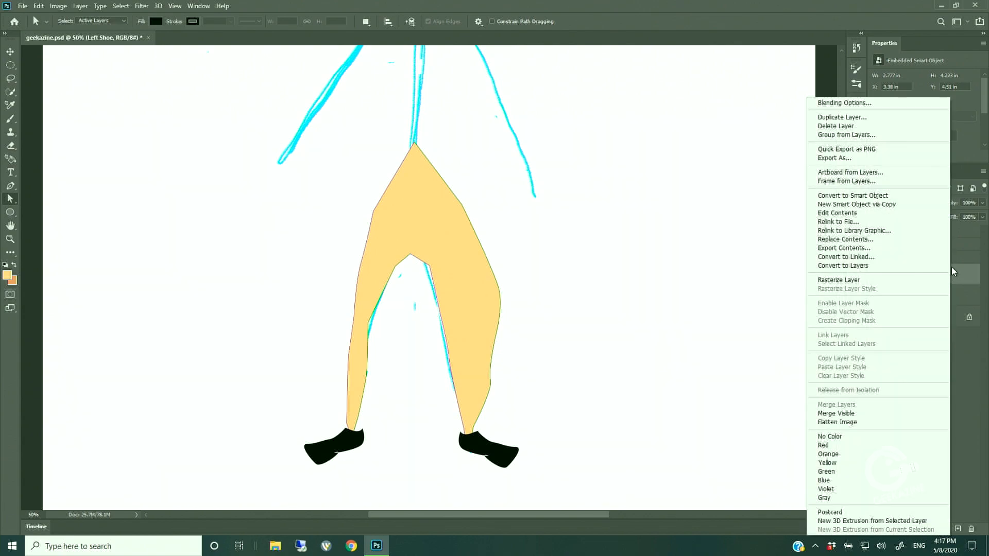
pyautogui.click(911, 212)
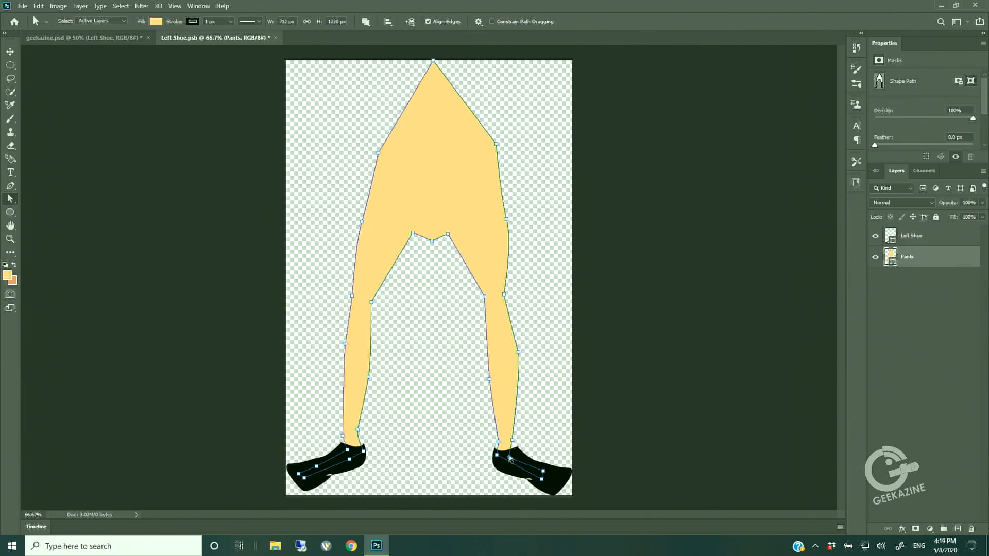
pyautogui.moveTo(510, 457); pyautogui.dragTo(515, 455)
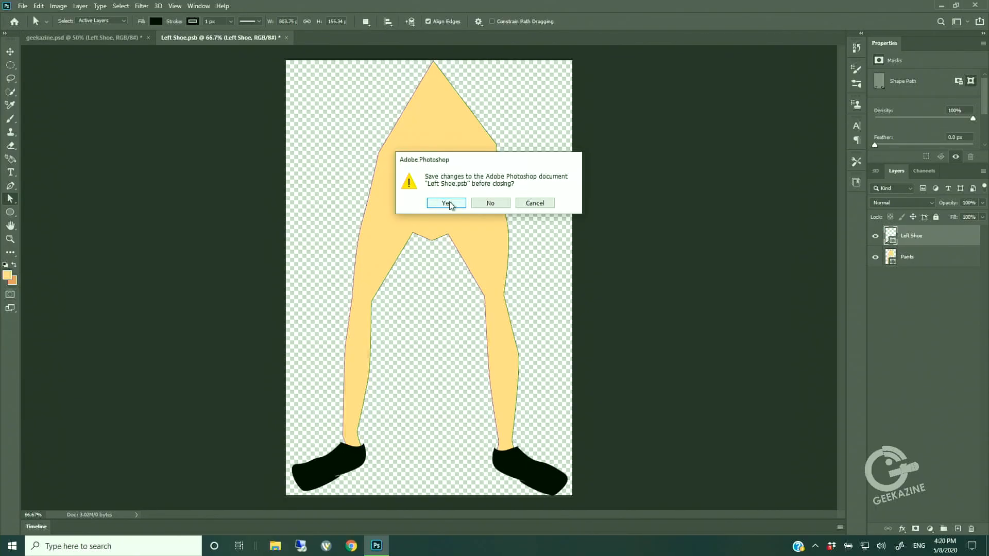
pyautogui.click(446, 204)
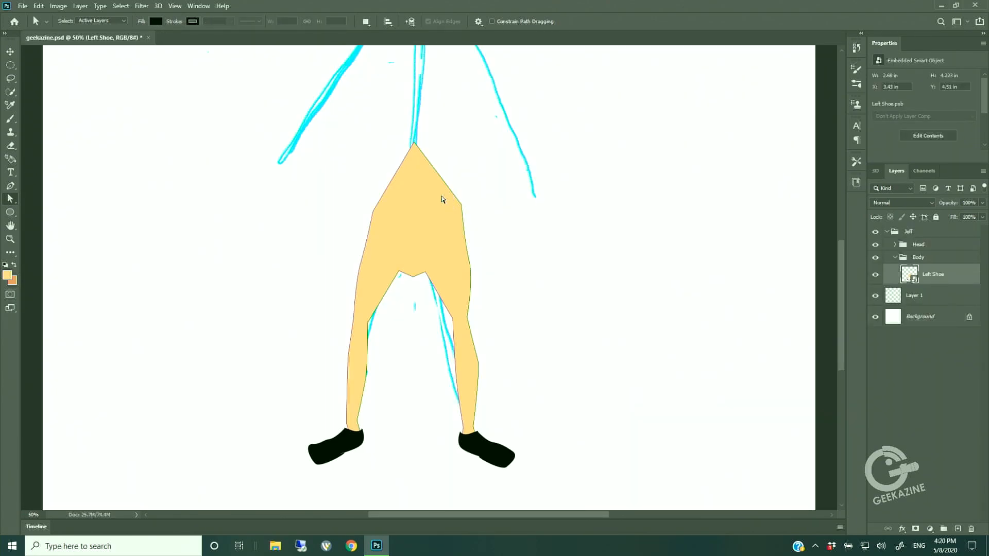
# Switch to Character Animator and reduce the geekazine puppet's Scale in its Transform behavior
pyautogui.scroll(4, 687, 300)
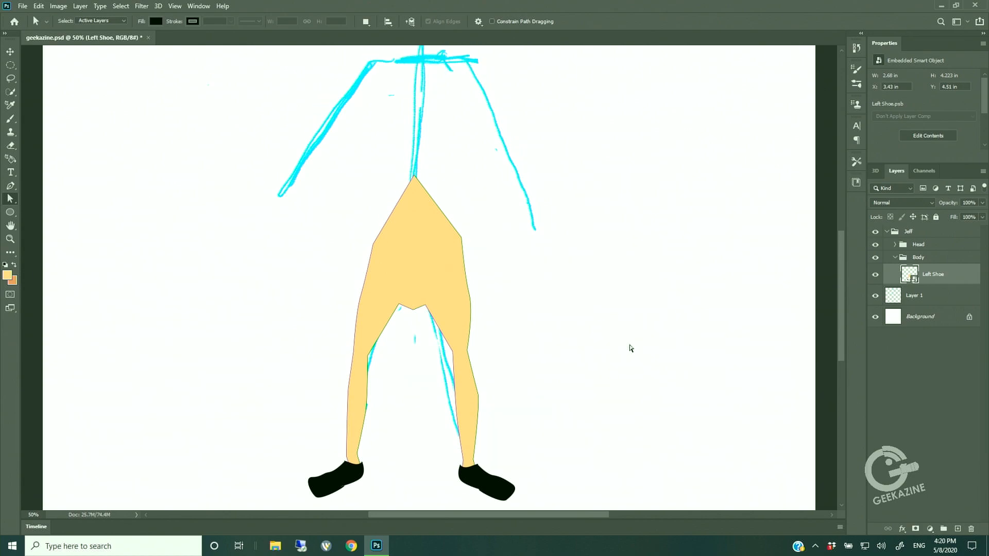
pyautogui.scroll(3, 627, 355)
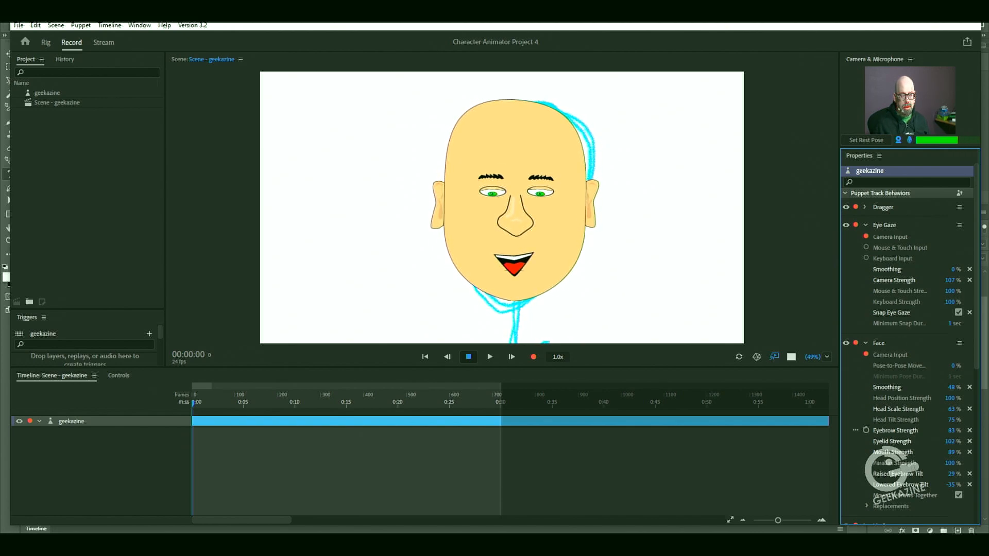
pyautogui.click(71, 421)
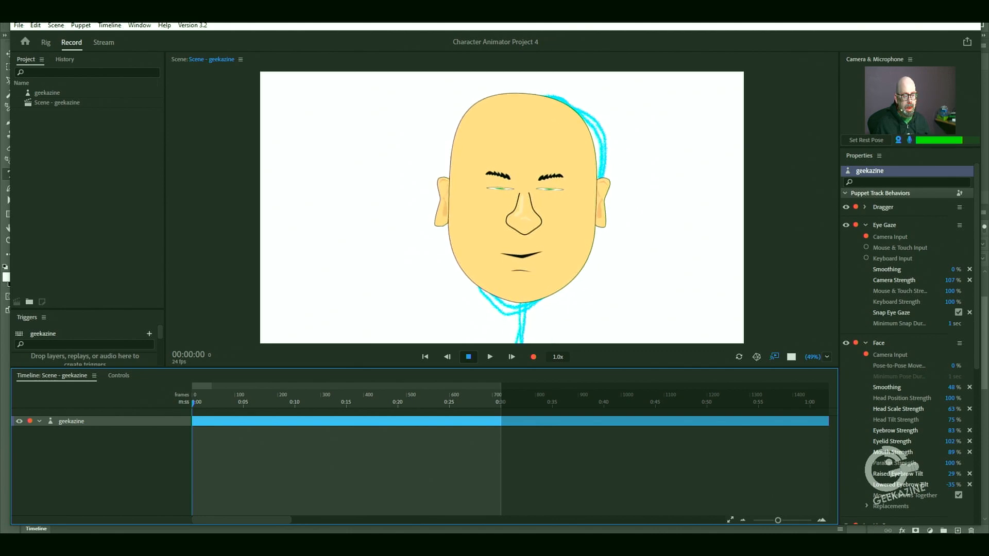
pyautogui.click(865, 343)
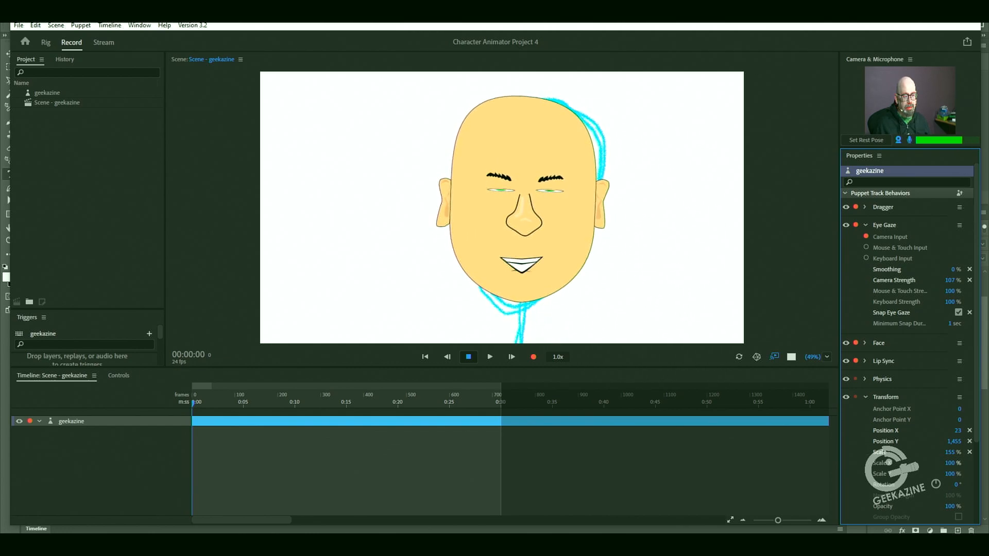
pyautogui.moveTo(950, 453); pyautogui.dragTo(877, 443)
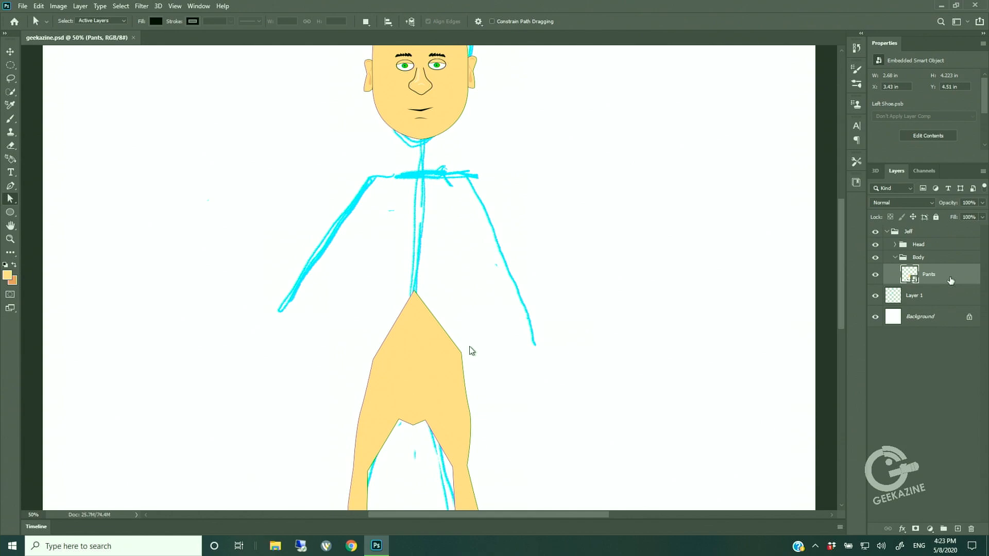
# Back in Photoshop, create a new layer named Torso above the Pants layer in the Body group
pyautogui.hotkey('ctrl', 'shift', 'n')
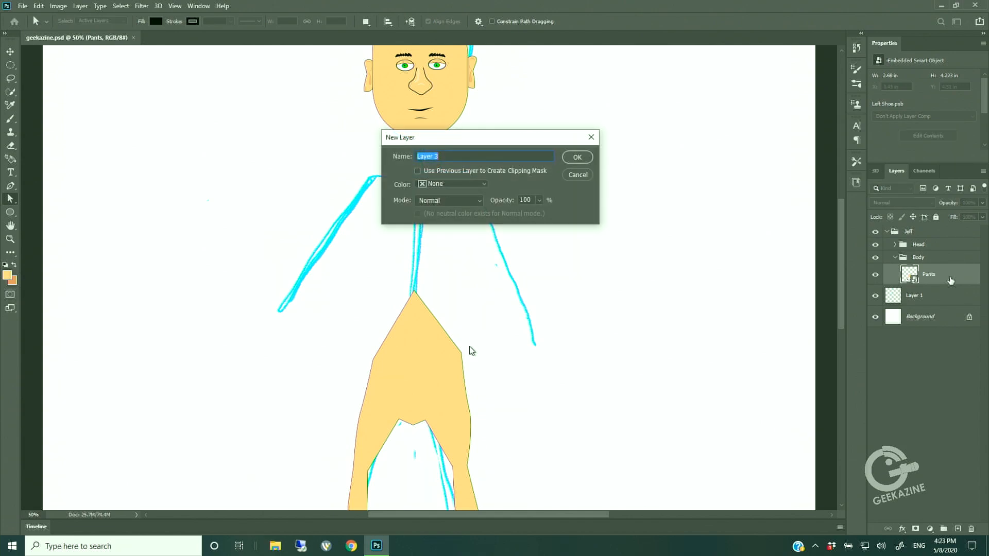
pyautogui.write('Torso')
pyautogui.press('Return')
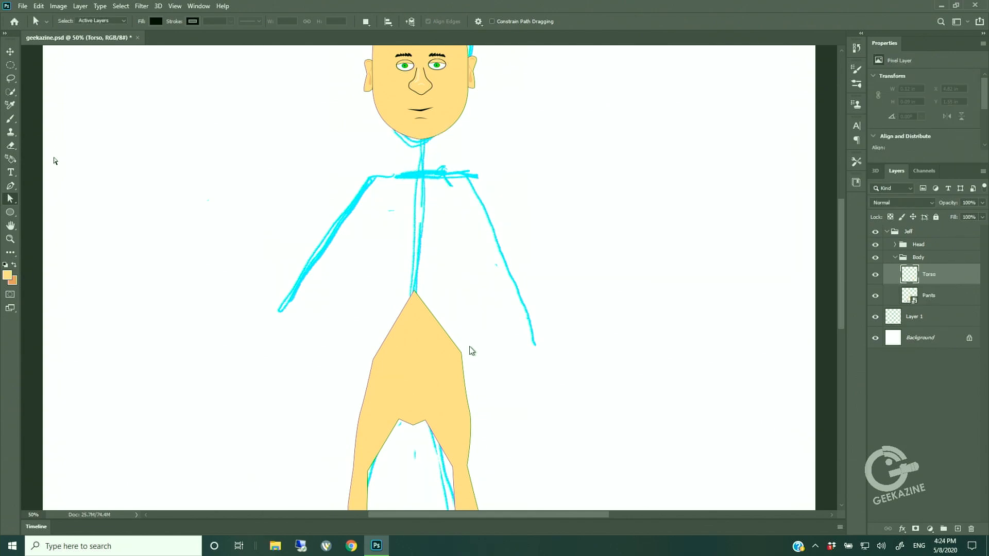
# Start the torso outline with the Pen tool, from the neck across the viewer's-left shoulder and down to the waist
pyautogui.click(10, 185)
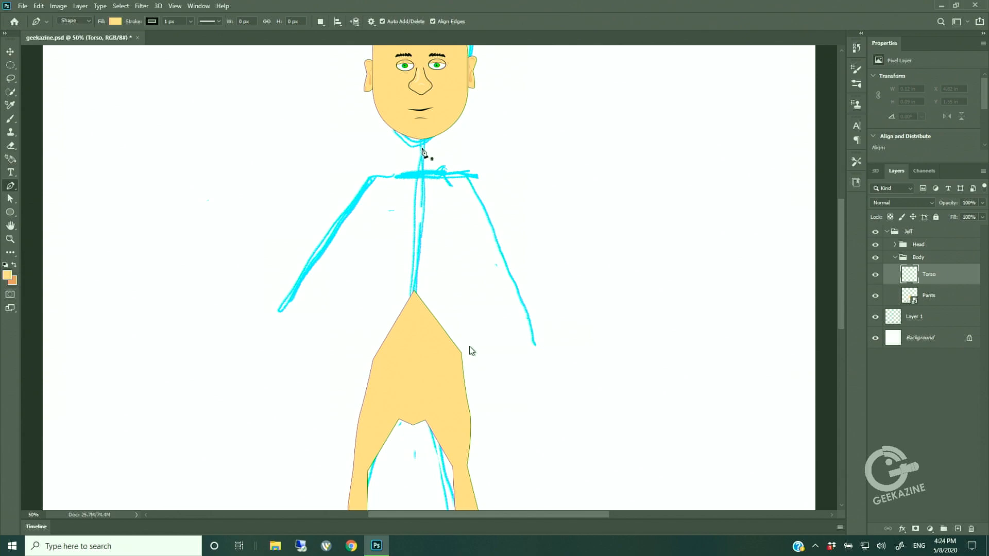
pyautogui.moveTo(422, 148); pyautogui.dragTo(410, 148)
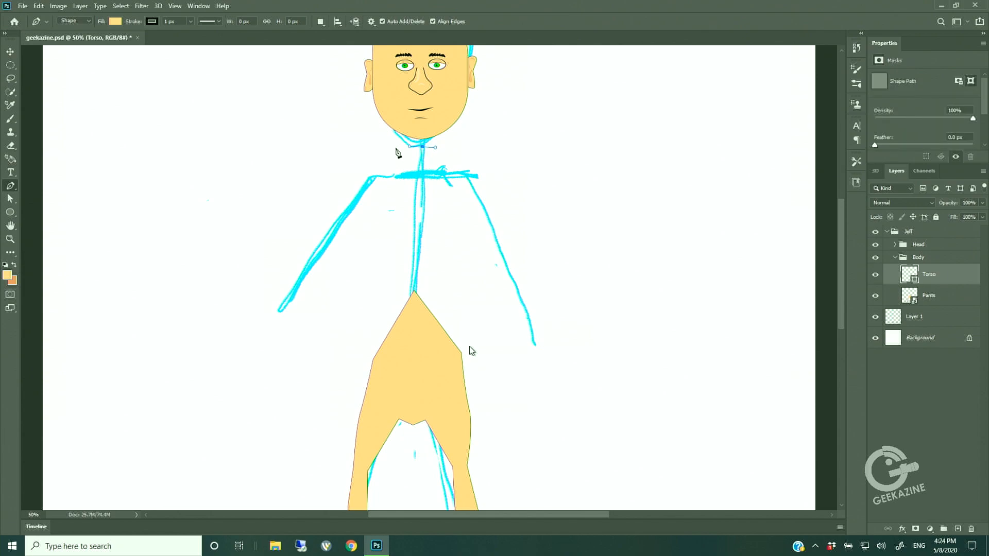
pyautogui.click(393, 148)
pyautogui.moveTo(367, 147); pyautogui.dragTo(358, 189)
pyautogui.click(115, 21)
pyautogui.moveTo(376, 221); pyautogui.dragTo(380, 234)
pyautogui.moveTo(373, 311); pyautogui.dragTo(443, 362)
pyautogui.click(382, 360)
pyautogui.hotkey('ctrl', 'z')
# Fill the torso shape with red and close its outline up the viewer's-right side to the neck, about 492 by 832 px overall
pyautogui.click(120, 22)
pyautogui.click(79, 77)
pyautogui.click(452, 336)
pyautogui.moveTo(447, 307); pyautogui.dragTo(447, 288)
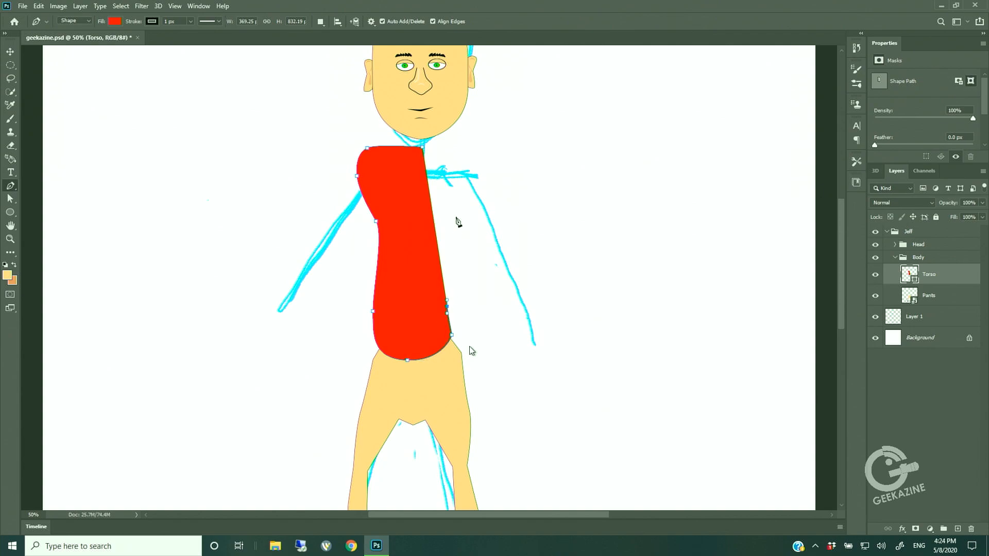
pyautogui.moveTo(449, 218); pyautogui.dragTo(453, 204)
pyautogui.moveTo(476, 169); pyautogui.dragTo(471, 149)
pyautogui.click(423, 147)
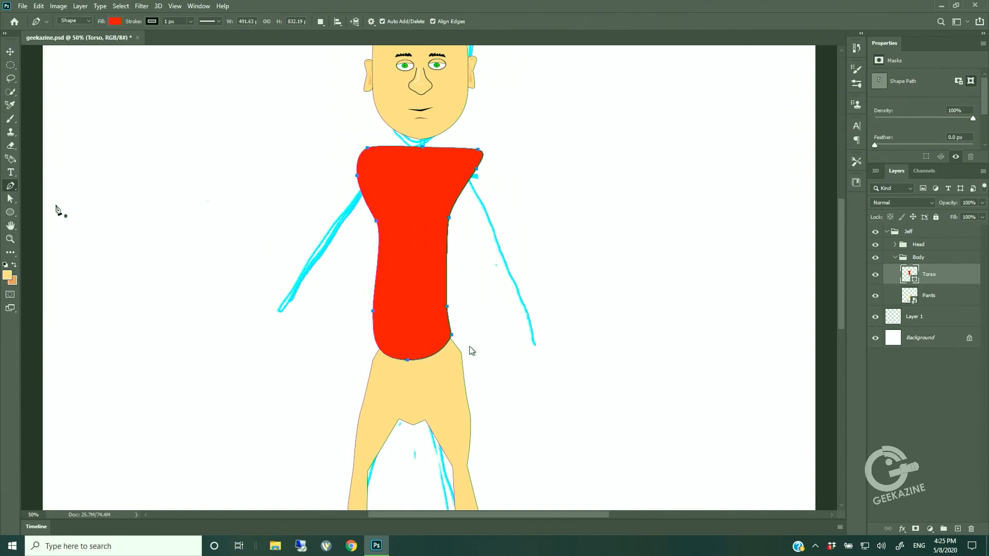
# Refine the torso path, raising it slightly toward the neck and reshaping the sides and hem to meet the pants
pyautogui.click(10, 199)
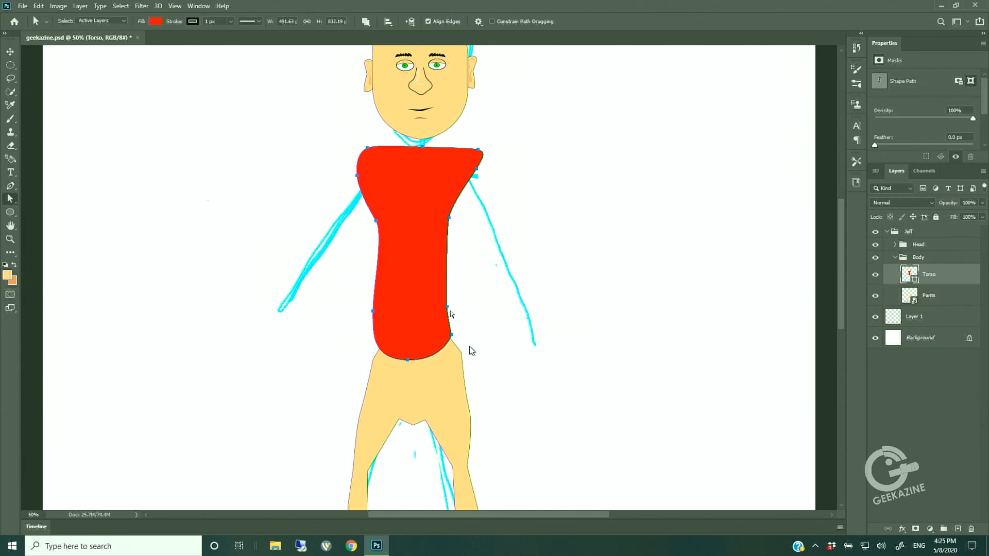
pyautogui.moveTo(447, 309)
pyautogui.mouseDown()
pyautogui.moveTo(463, 310)
pyautogui.moveTo(447, 304)
pyautogui.mouseUp()
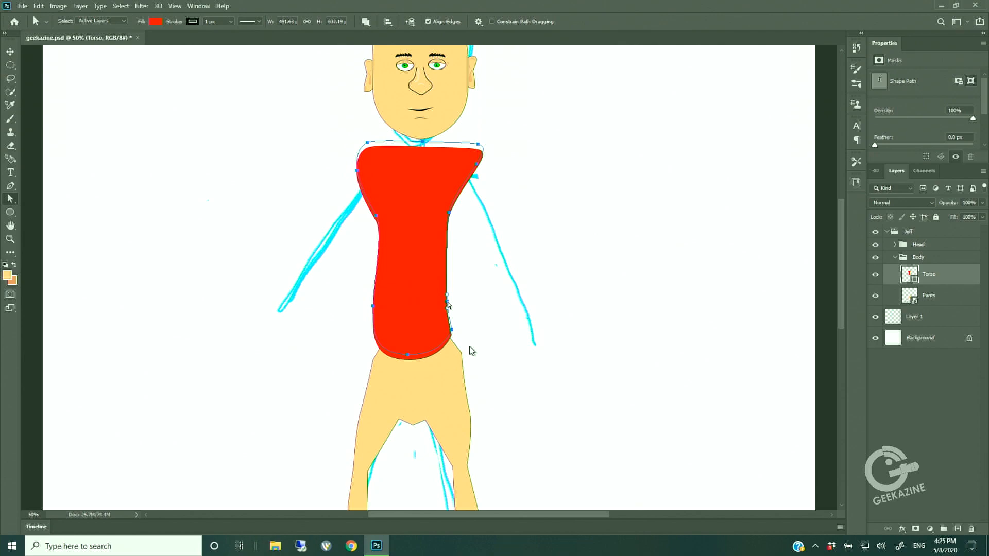
pyautogui.click(569, 264)
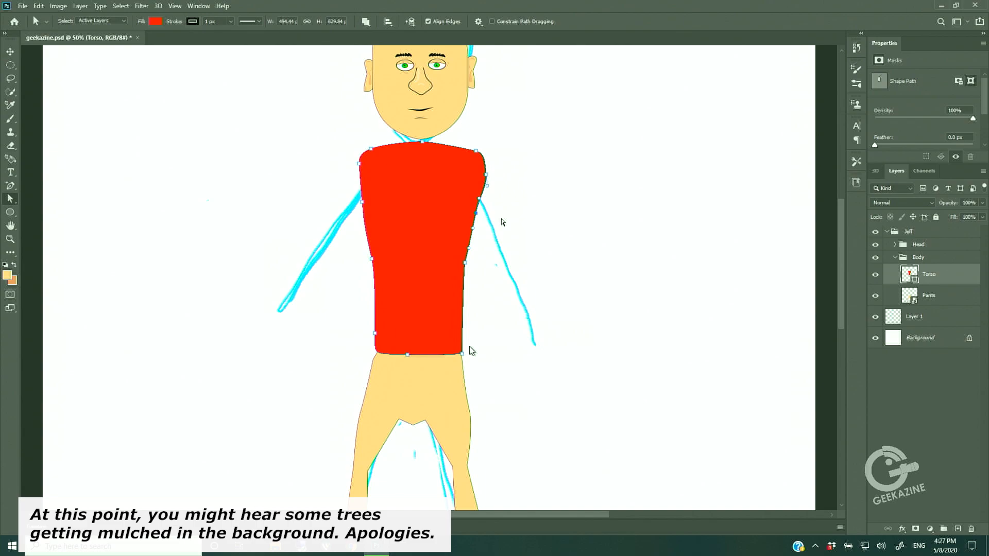
# Open the Torso smart object's contents and adjust the side anchor points to smooth the waist, undoing misplaced path moves
pyautogui.doubleClick(910, 275)
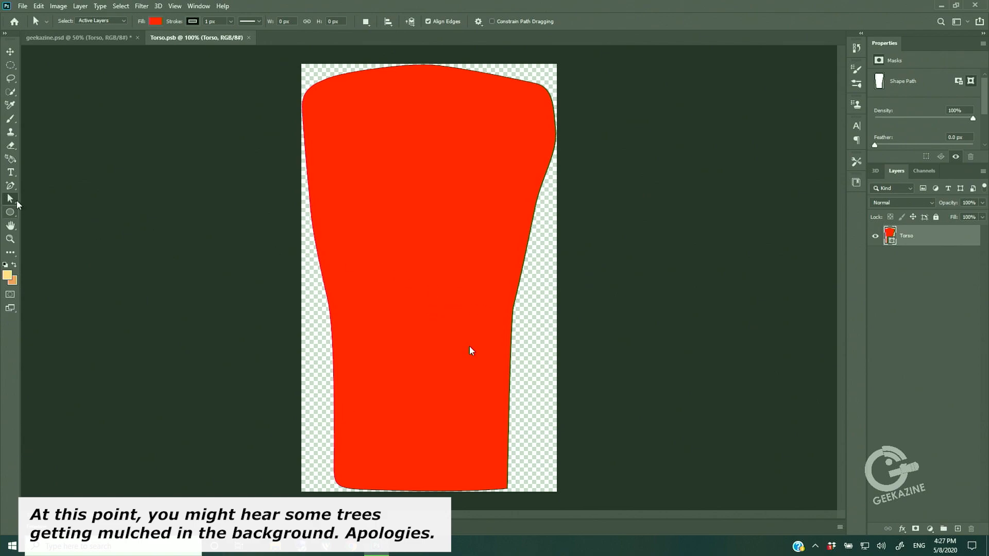
pyautogui.click(514, 309)
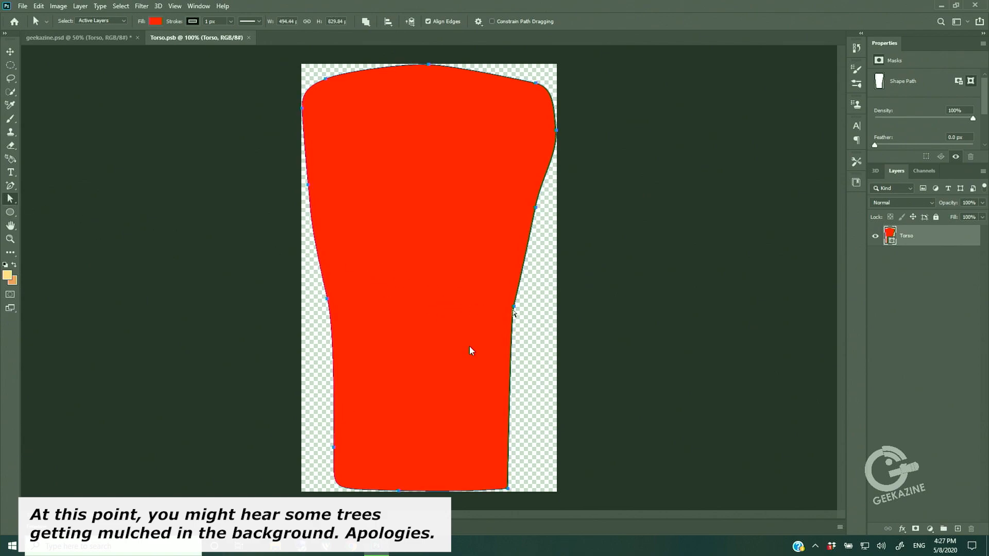
pyautogui.moveTo(514, 311); pyautogui.dragTo(521, 308)
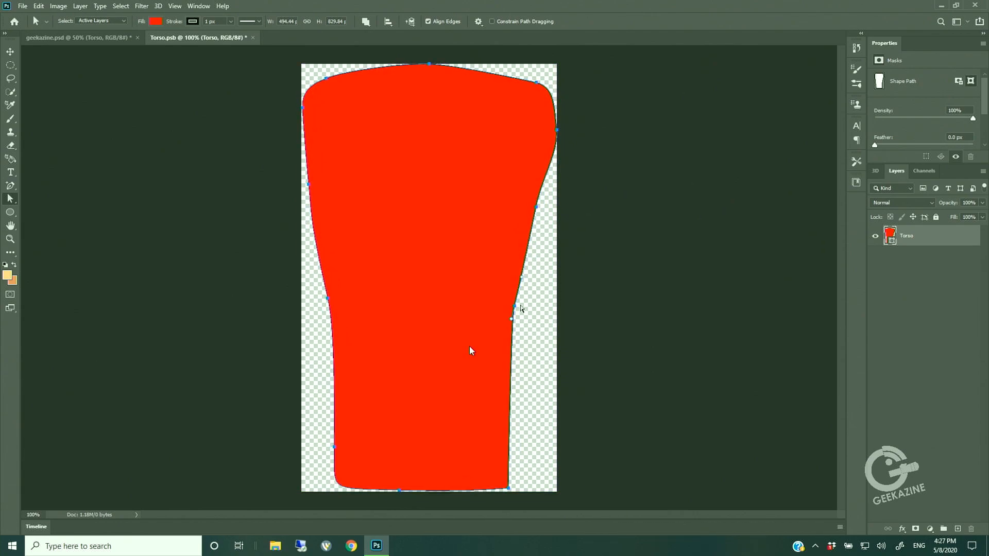
pyautogui.click(513, 308)
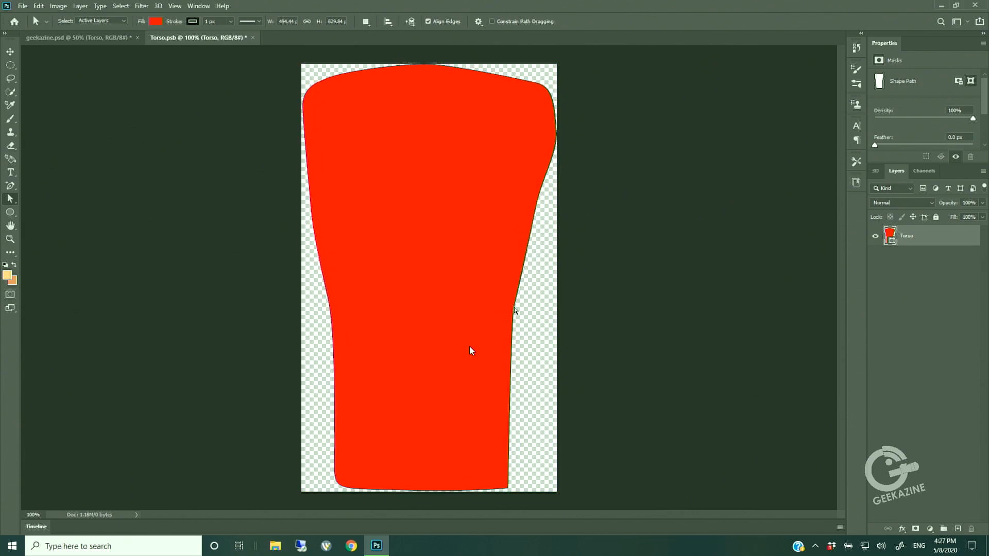
pyautogui.hotkey('ctrl', 'z')
pyautogui.hotkey('ctrl', 'z')
pyautogui.hotkey('ctrl', 'z')
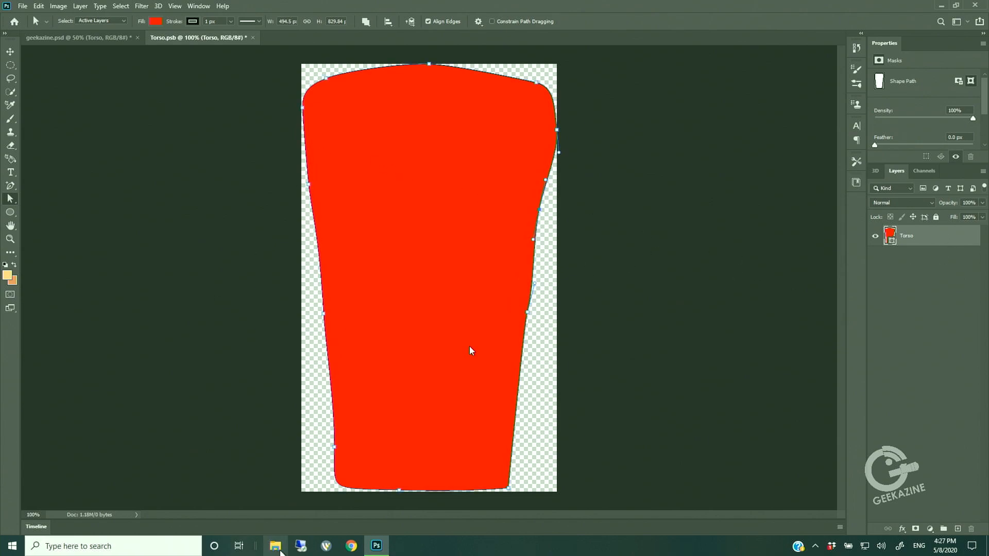
# Place the geek18-white-angle800 logo file on the torso and scale it down to fit the chest
pyautogui.click(276, 547)
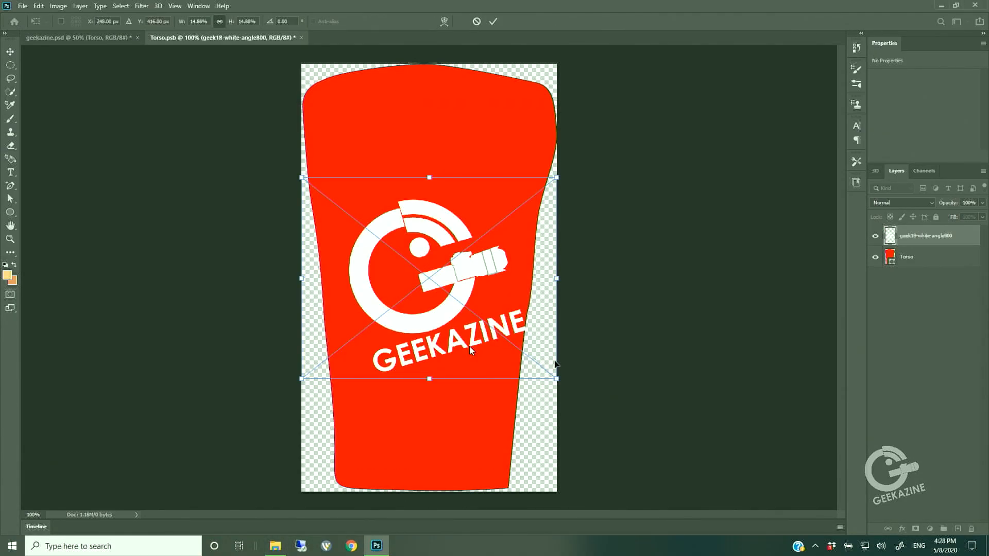
pyautogui.moveTo(557, 378); pyautogui.dragTo(368, 188)
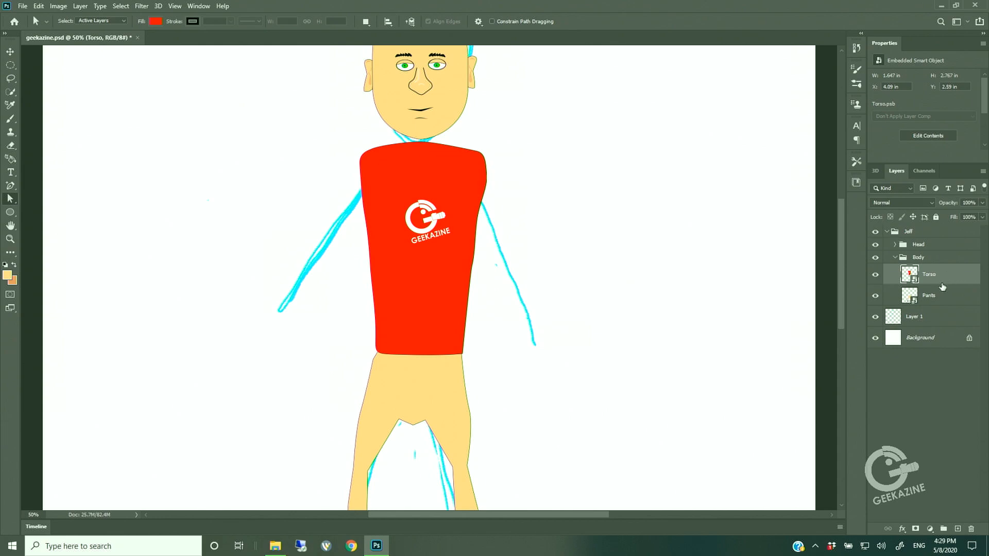
# Create a single group above Torso inside the Body group and name it +Right Arm
pyautogui.click(944, 529)
pyautogui.click(949, 526)
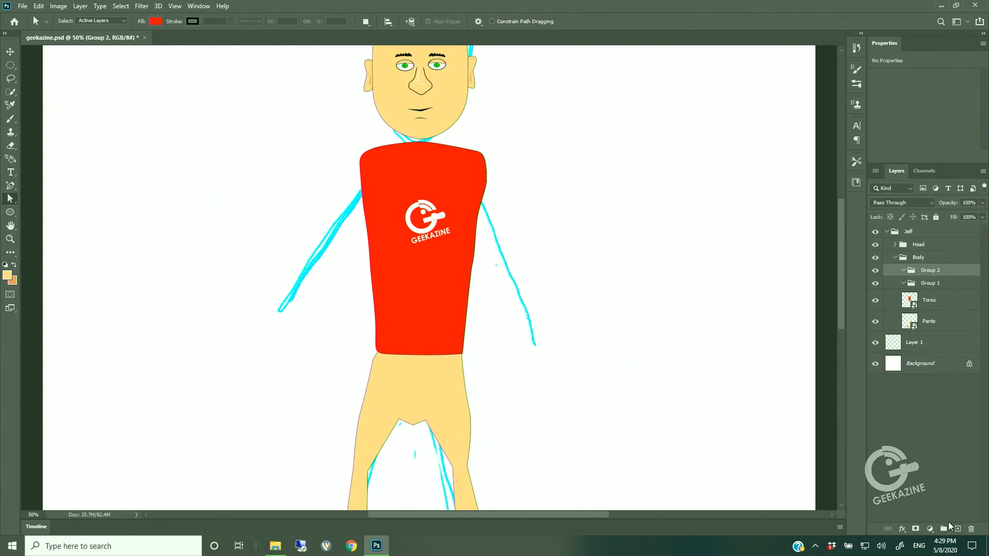
pyautogui.hotkey('ctrl', 'z')
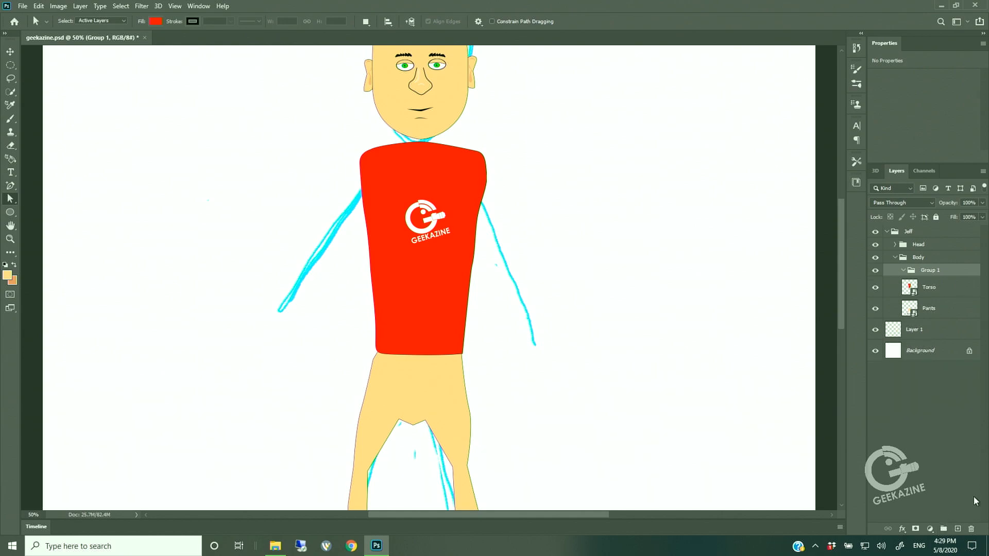
pyautogui.doubleClick(935, 272)
pyautogui.write('T')
pyautogui.press('Return')
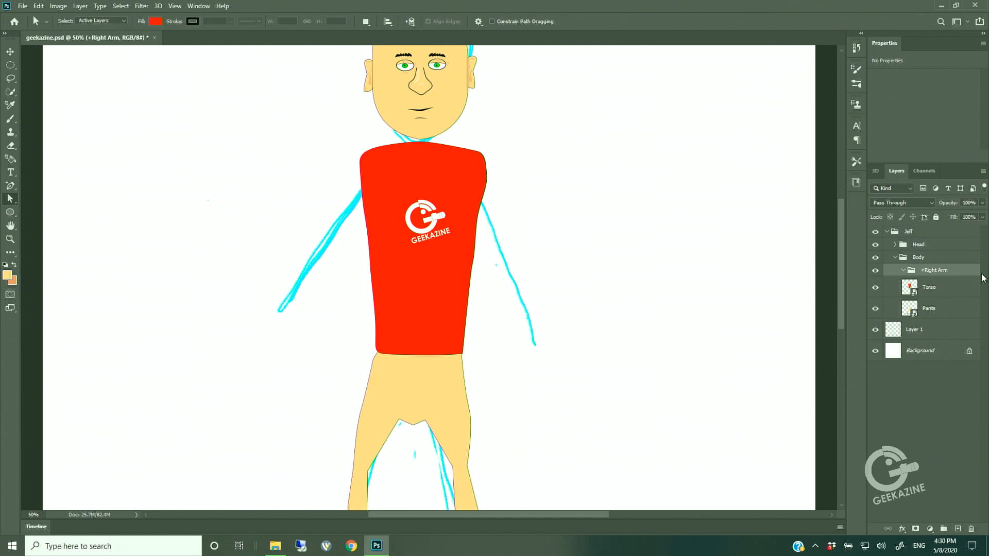
# Create a layer named Arm in the +Right Arm group and draw a 760 by 95 px skin-coloured rectangle beside the torso
pyautogui.hotkey('ctrl', 'shift', 'n')
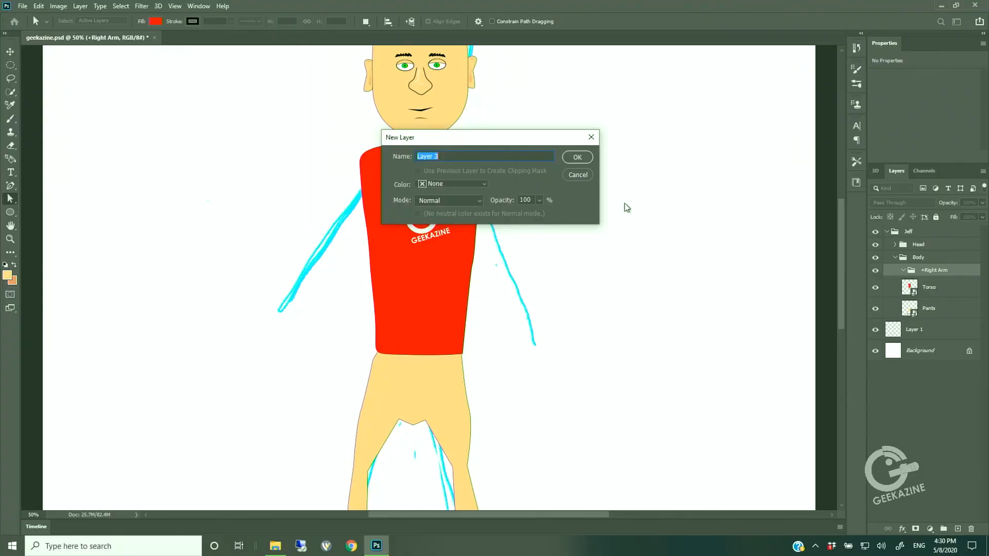
pyautogui.write('Arm')
pyautogui.press('Return')
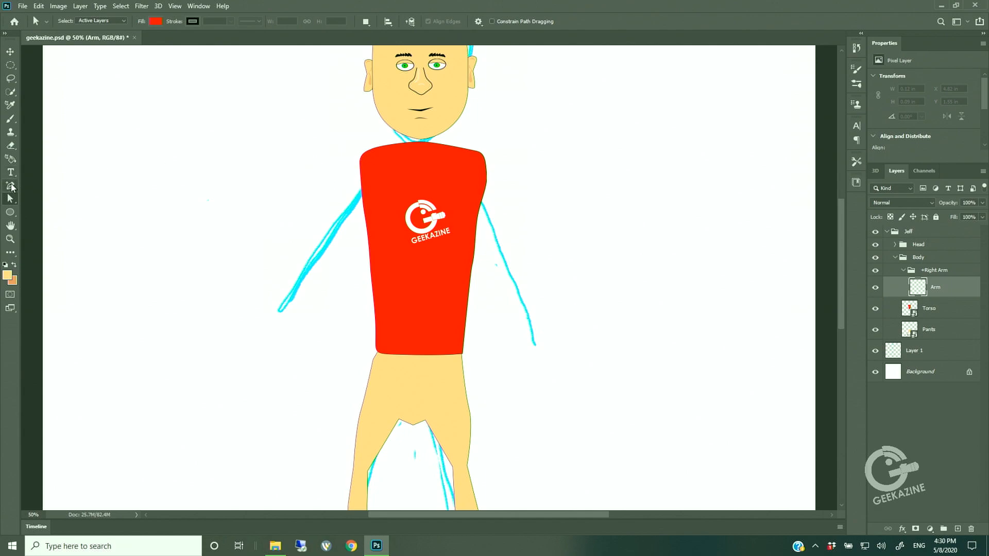
pyautogui.click(14, 215)
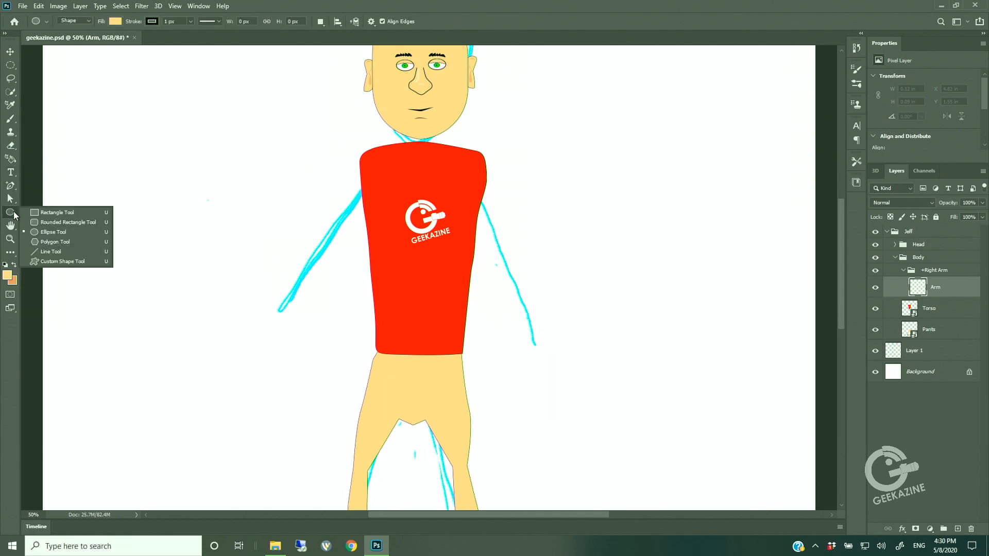
pyautogui.click(37, 213)
pyautogui.moveTo(140, 157); pyautogui.dragTo(337, 181)
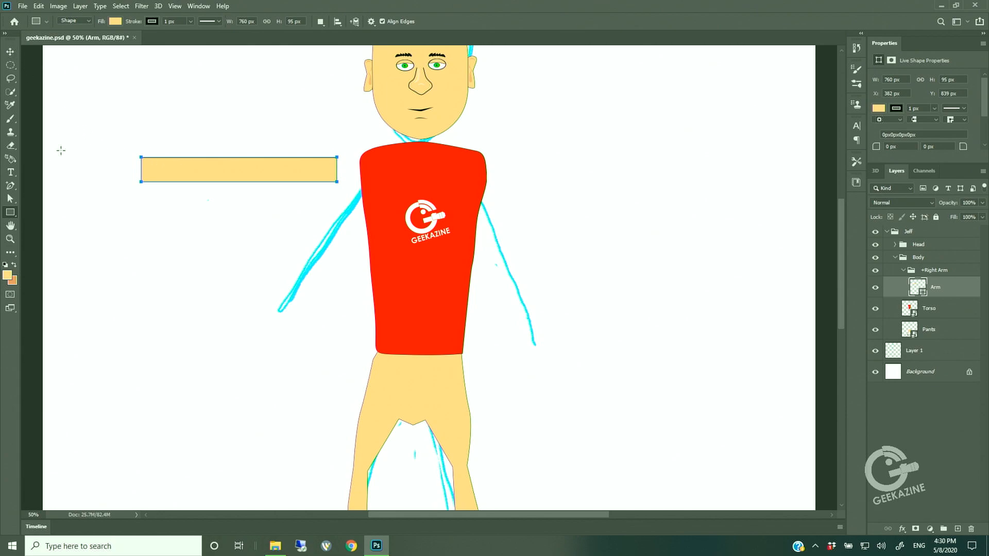
# Rotate the arm rectangle about -70° and place it at the viewer's-left shoulder, applying the transform as a regular path
pyautogui.hotkey('ctrl', 't')
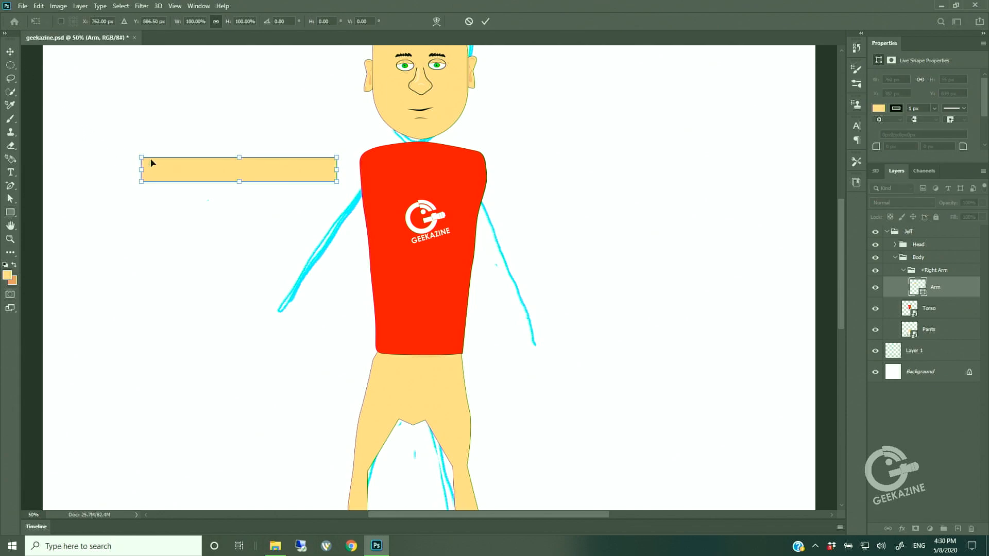
pyautogui.moveTo(141, 146); pyautogui.dragTo(157, 278)
pyautogui.moveTo(245, 166)
pyautogui.mouseDown()
pyautogui.moveTo(317, 238)
pyautogui.moveTo(349, 240)
pyautogui.mouseUp()
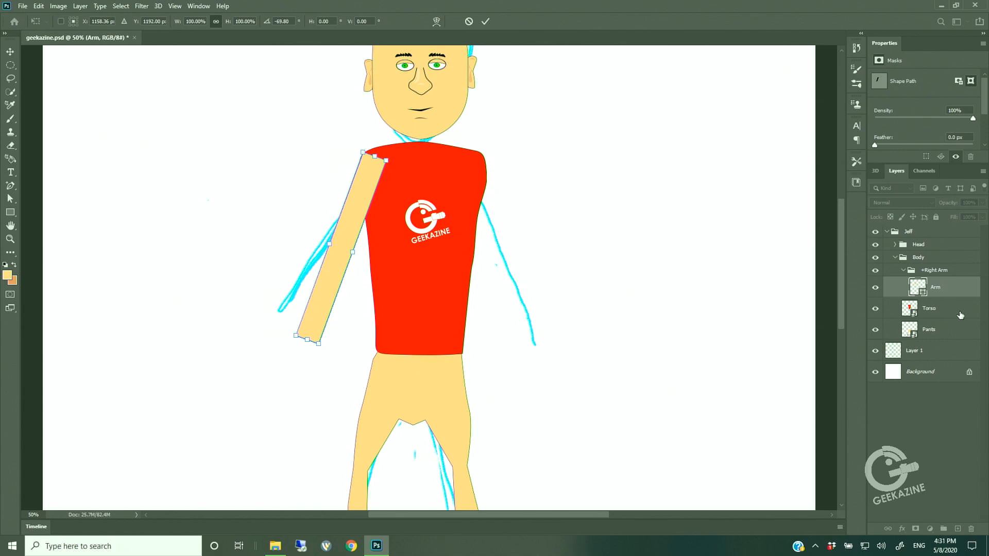
pyautogui.press('u')
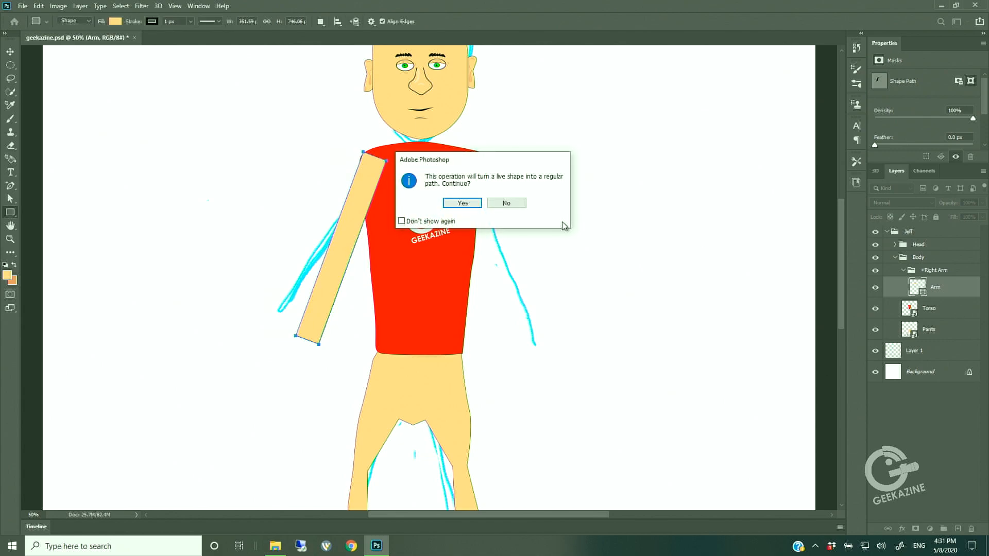
pyautogui.click(462, 203)
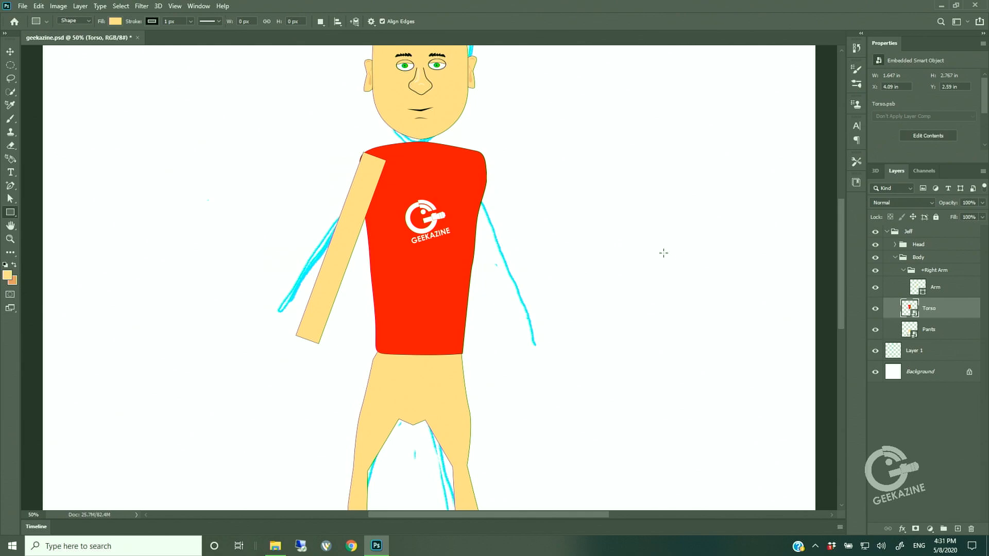
# Test the Torso layer above the +Right Arm group against the Chloe.psd example, and return it beneath the group
pyautogui.moveTo(948, 309); pyautogui.dragTo(950, 262)
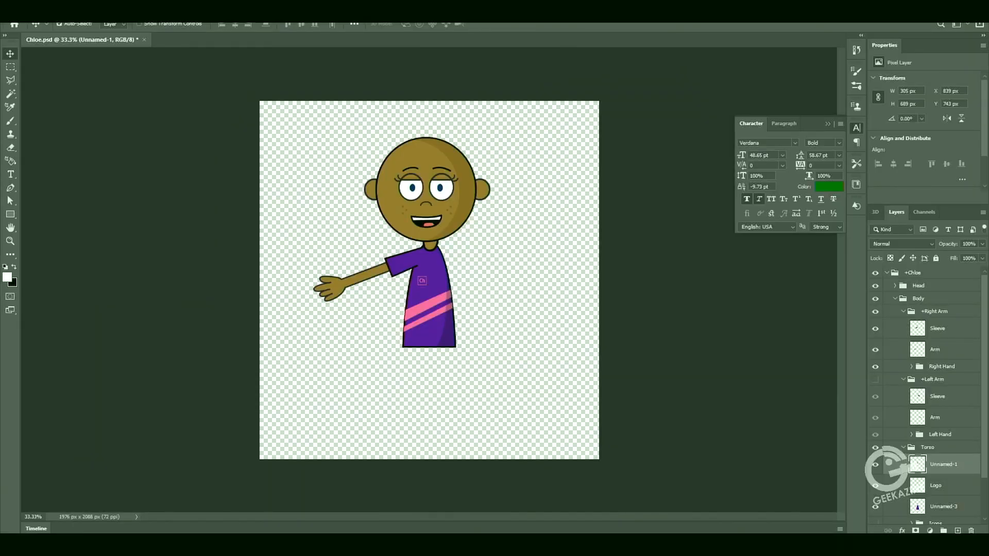
pyautogui.moveTo(407, 263); pyautogui.dragTo(410, 240)
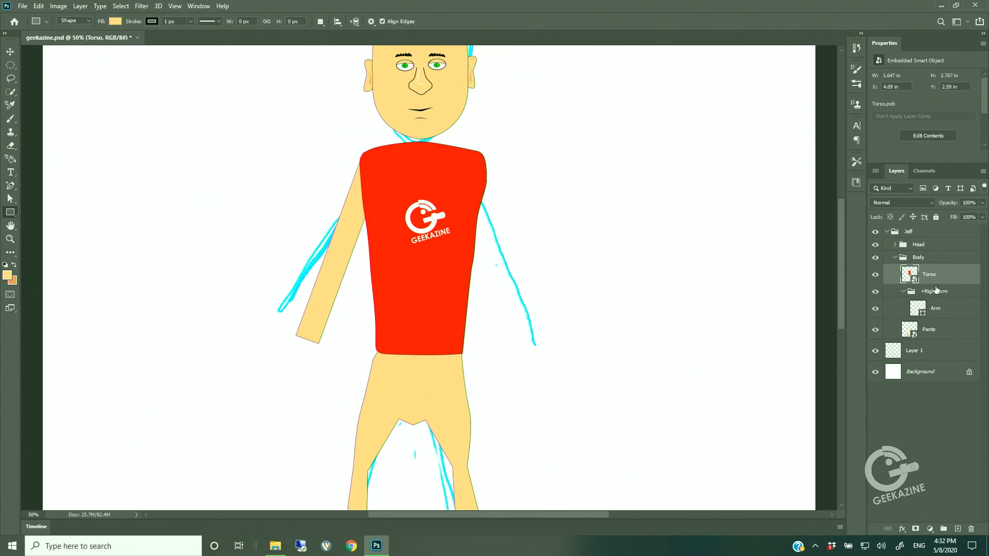
pyautogui.moveTo(946, 280); pyautogui.dragTo(961, 324)
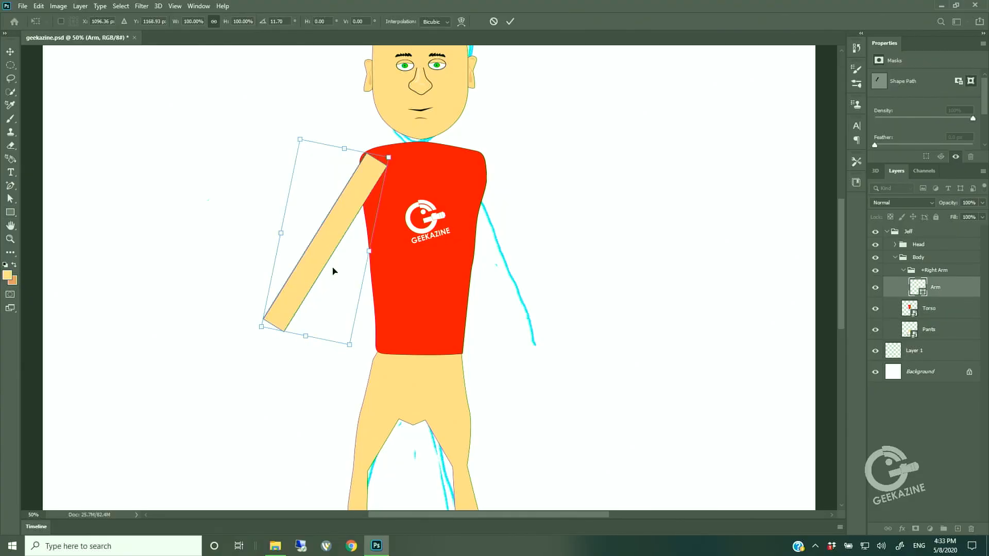
# Apply the arm's rotation and create a group named Right Hand above the Arm layer inside +Right Arm
pyautogui.press('Return')
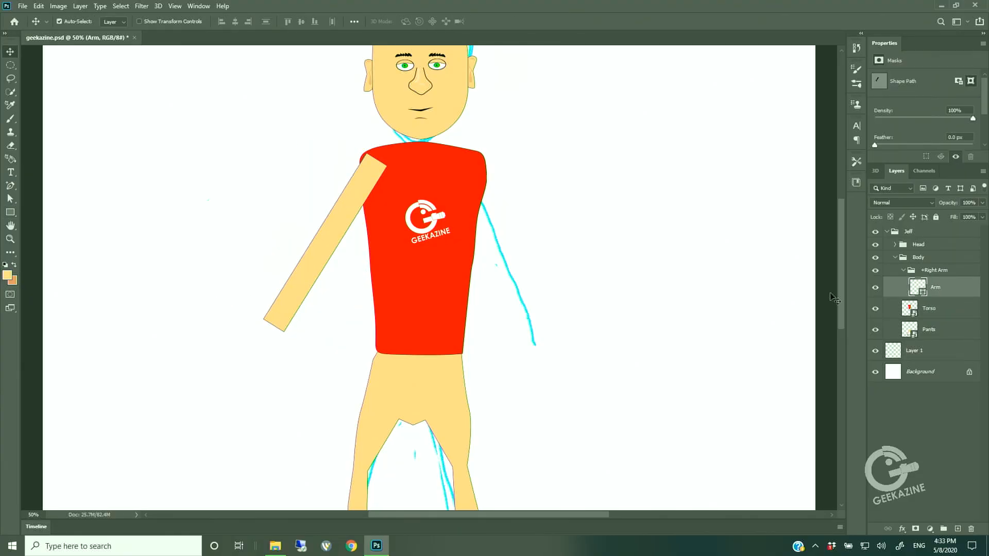
pyautogui.hotkey('ctrl', 'shift', 'n')
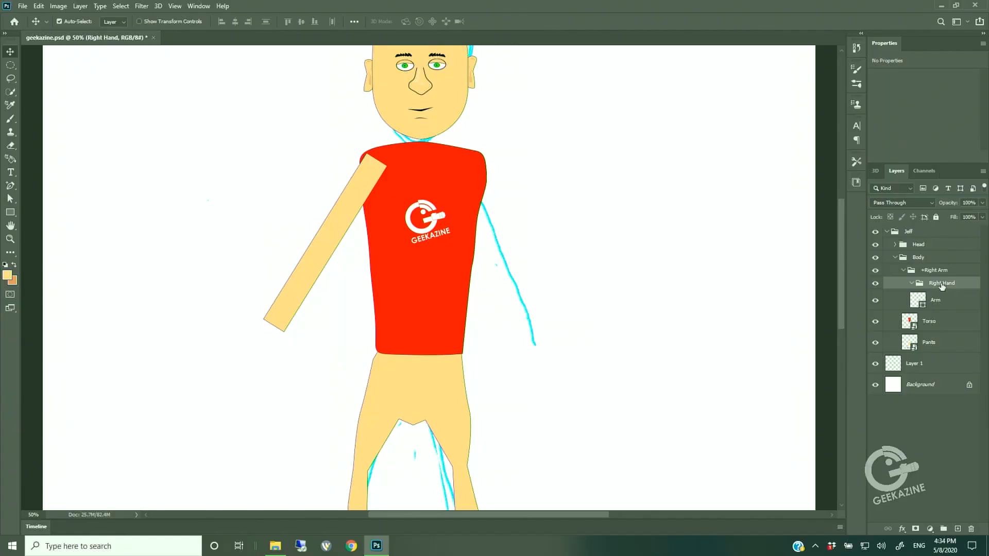
# Review the +Mouth group's shape layers as a model, and add a layer named Default inside the Right Hand group
pyautogui.scroll(3, 628, 314)
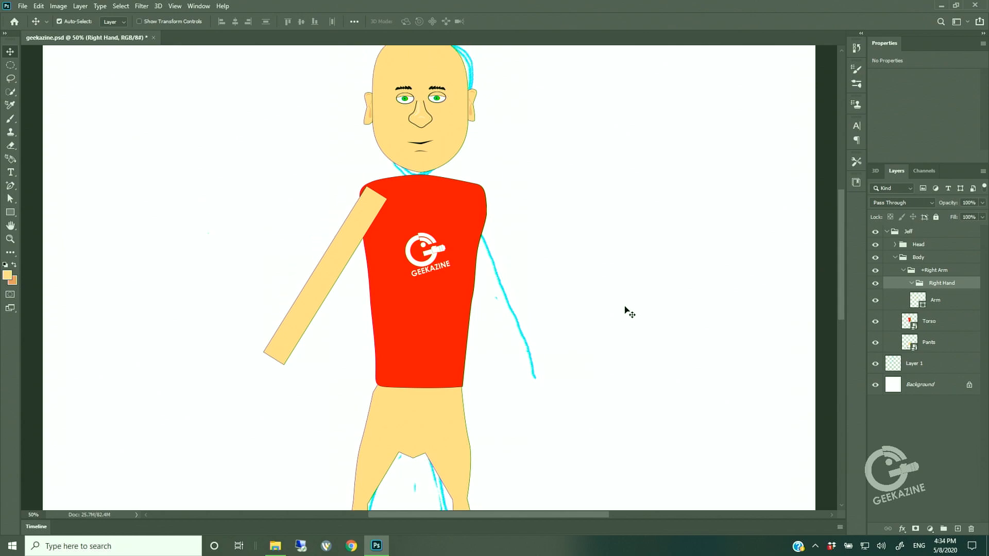
pyautogui.click(896, 245)
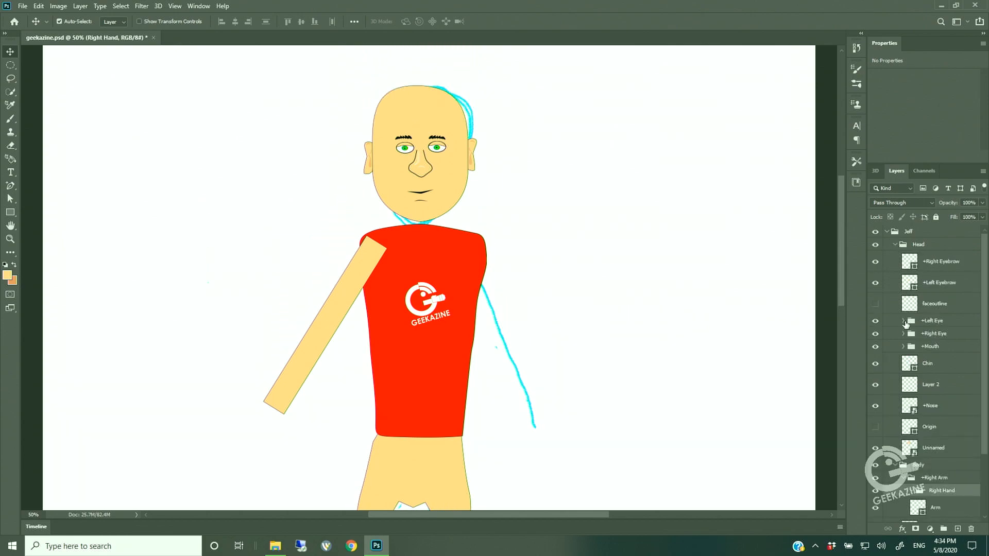
pyautogui.click(903, 346)
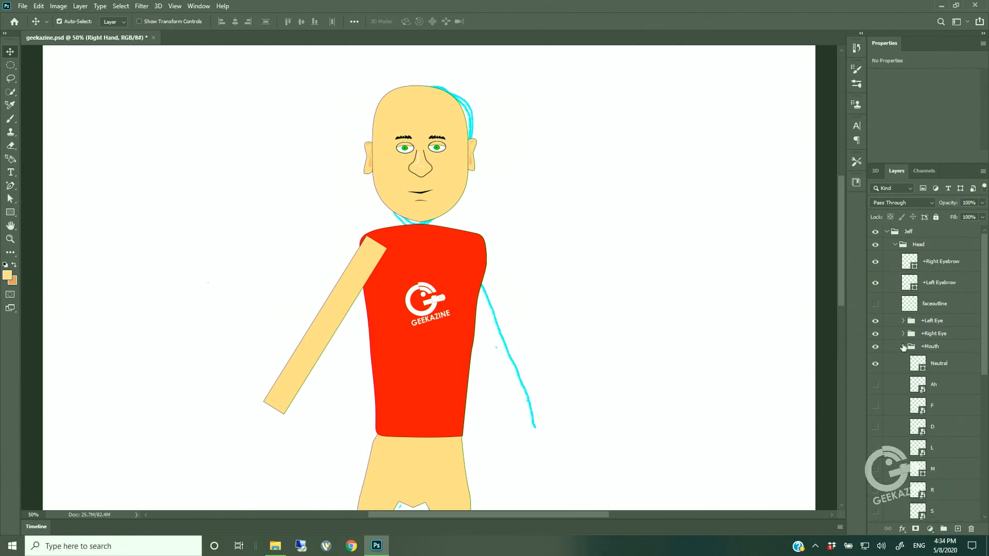
pyautogui.scroll(-3, 904, 365)
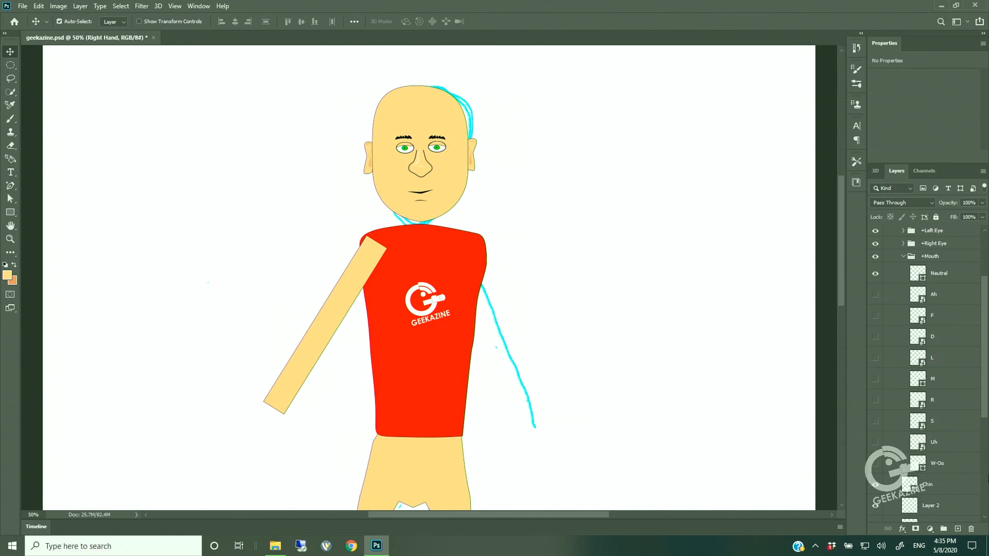
pyautogui.click(904, 257)
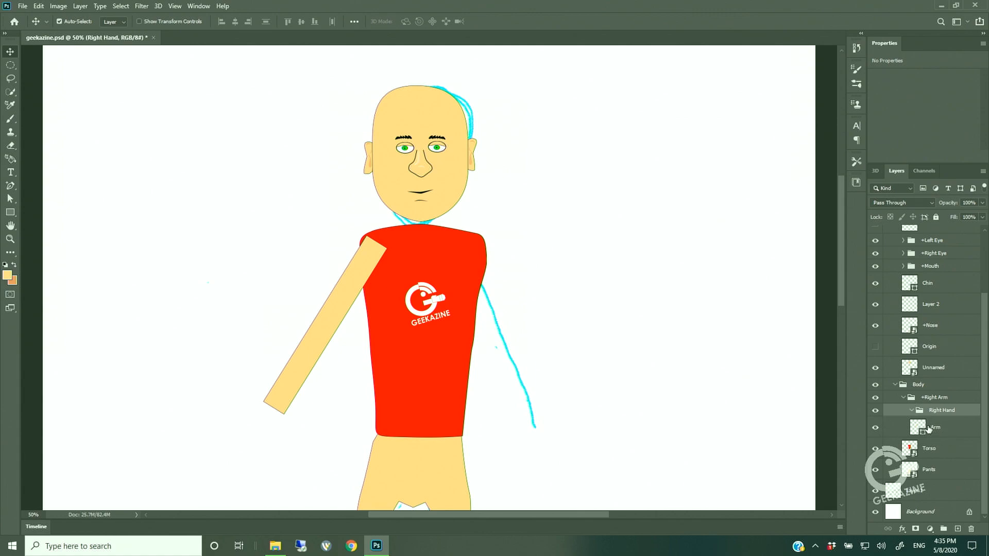
pyautogui.hotkey('ctrl', 'shift', 'n')
pyautogui.write('Default')
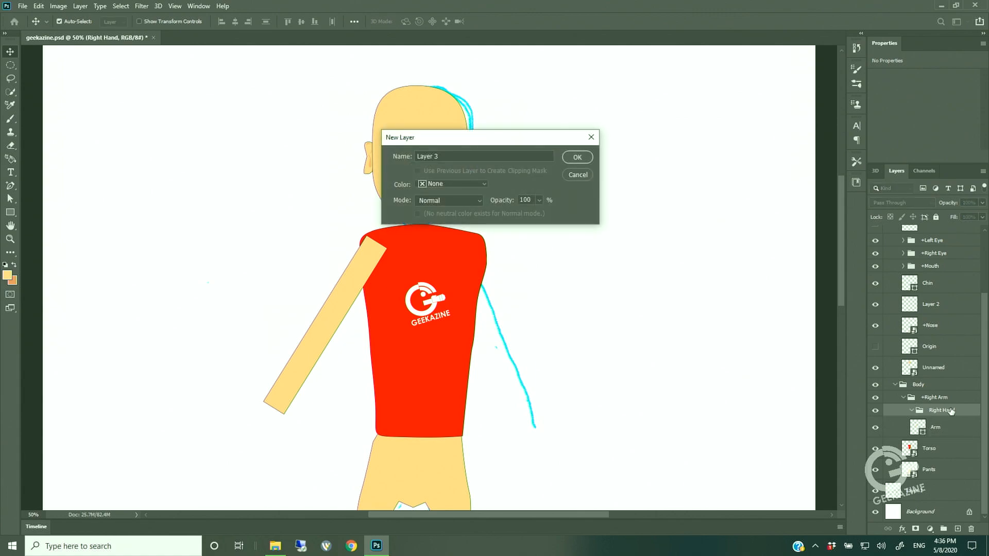
pyautogui.press('Return')
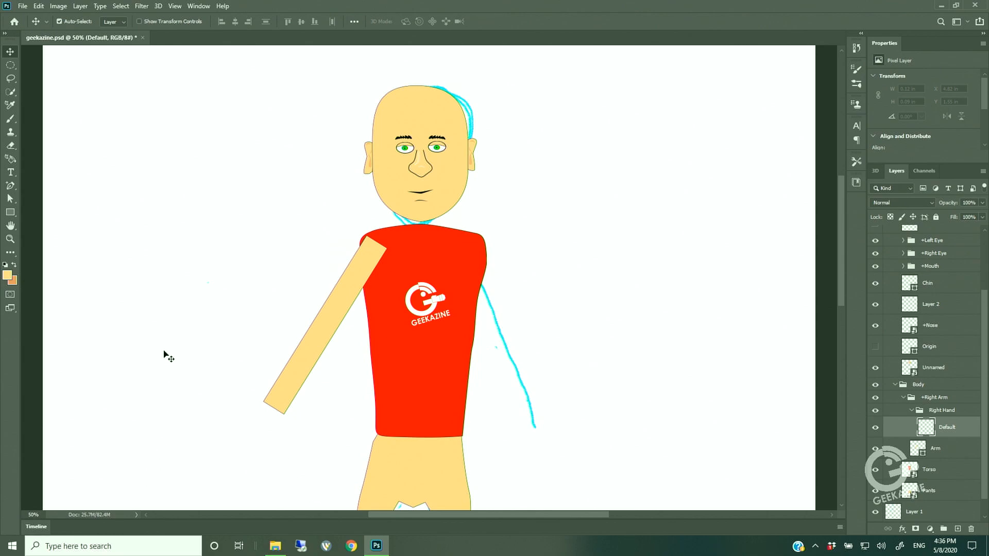
# Draw a skin-coloured rounded rectangle with a 10 px radius, about 230 by 227 px and tilted to match the arm, at its lower end
pyautogui.click(11, 213)
pyautogui.click(40, 225)
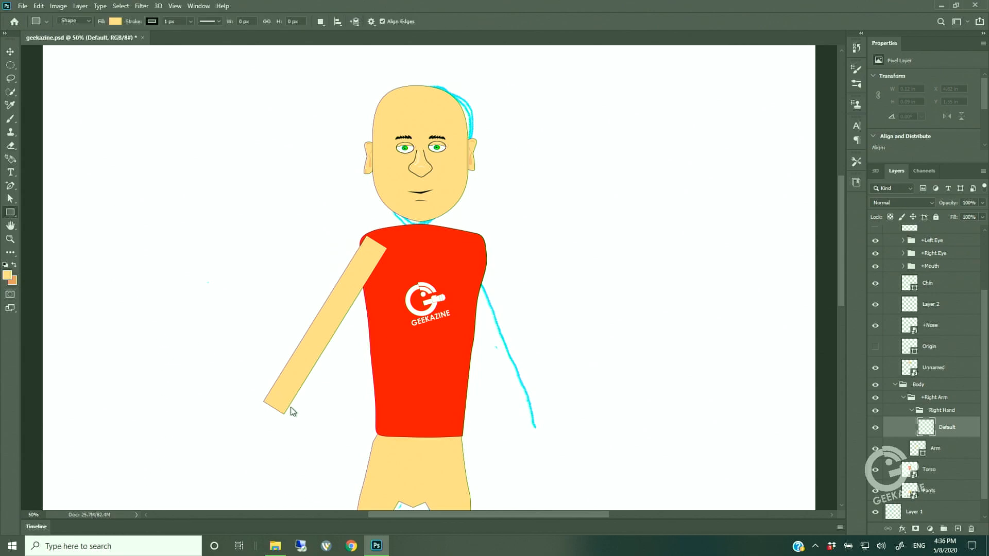
pyautogui.moveTo(209, 399); pyautogui.dragTo(258, 442)
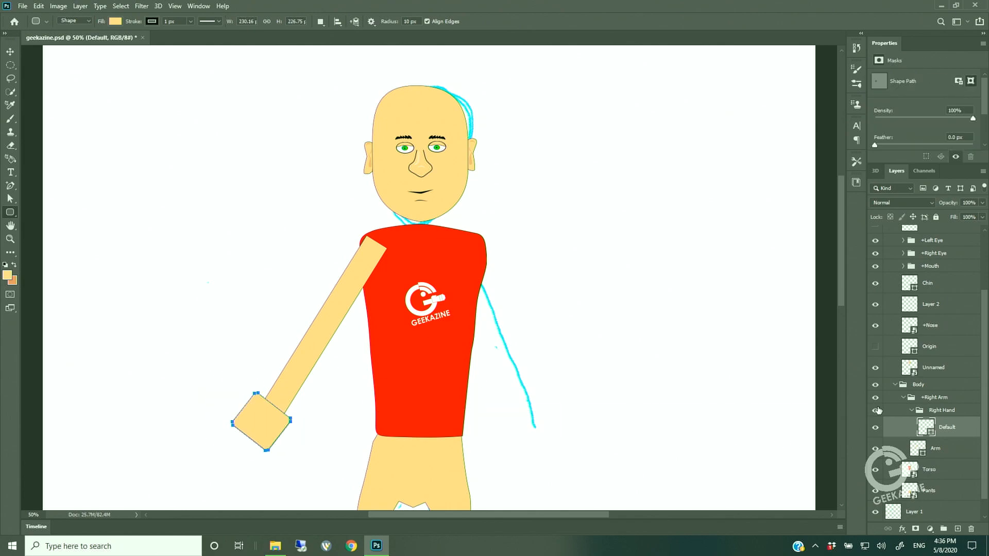
# Convert the Default hand layer to a smart object and open its contents for editing
pyautogui.rightClick(970, 430)
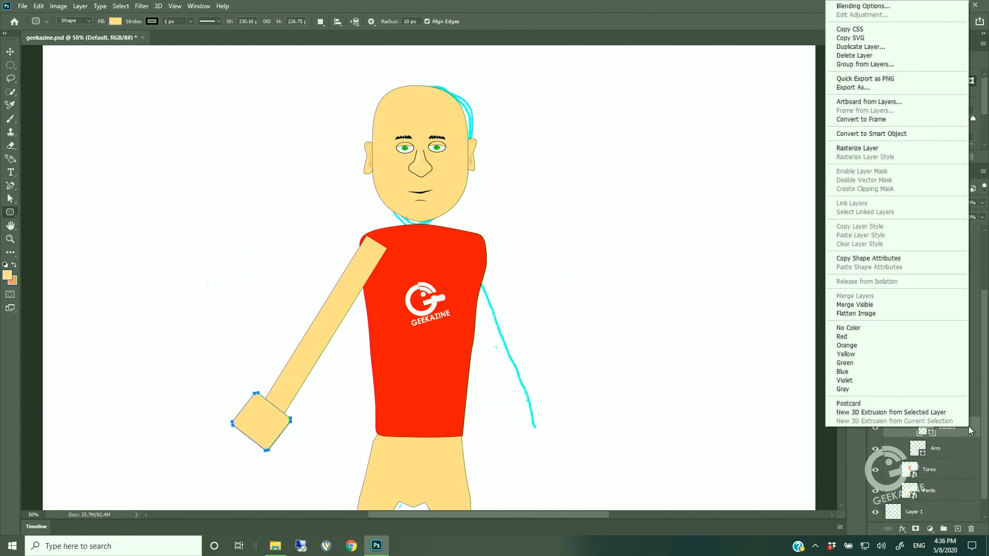
pyautogui.click(909, 135)
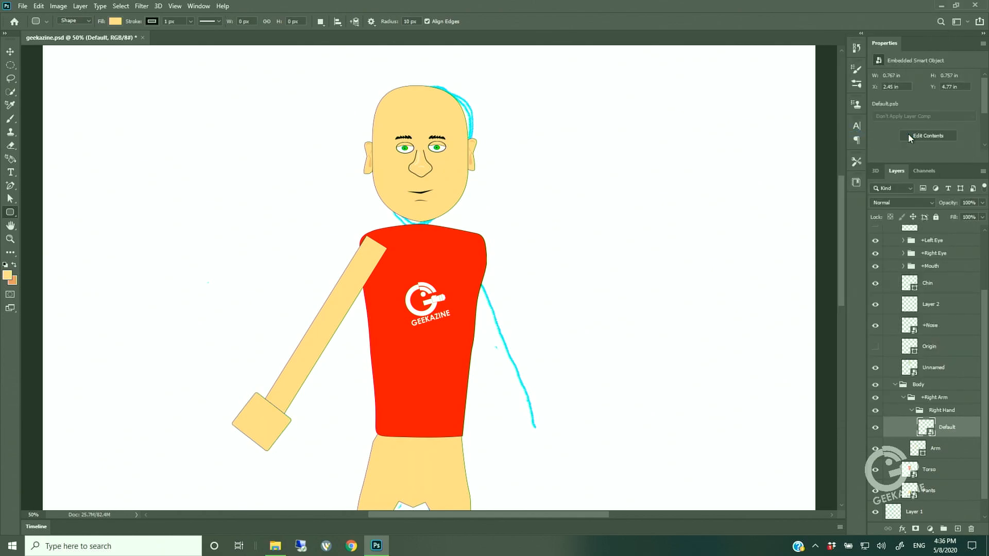
pyautogui.rightClick(964, 428)
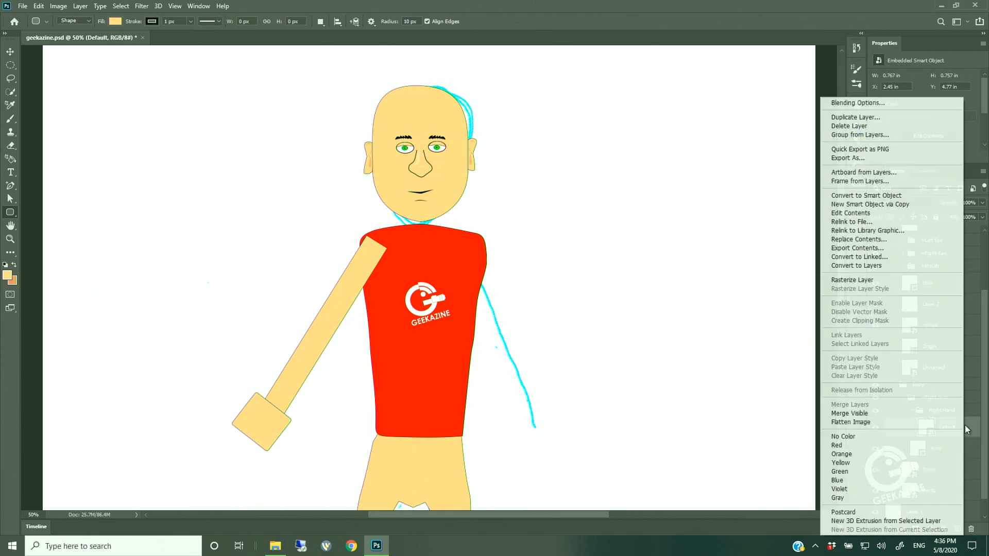
pyautogui.click(894, 213)
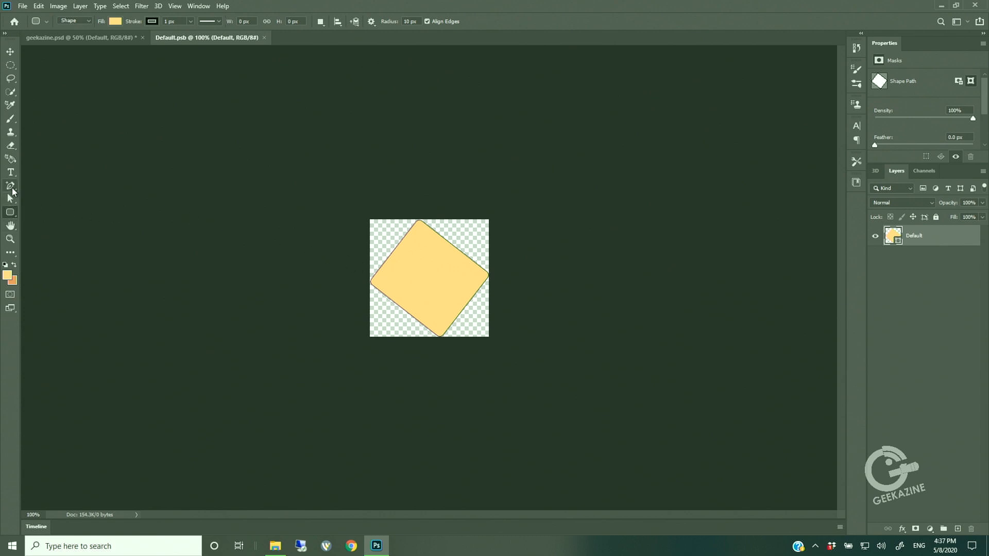
# Reshape the rounded rectangle's anchor points into a rough hand outline with a thumb beside the palm
pyautogui.click(11, 200)
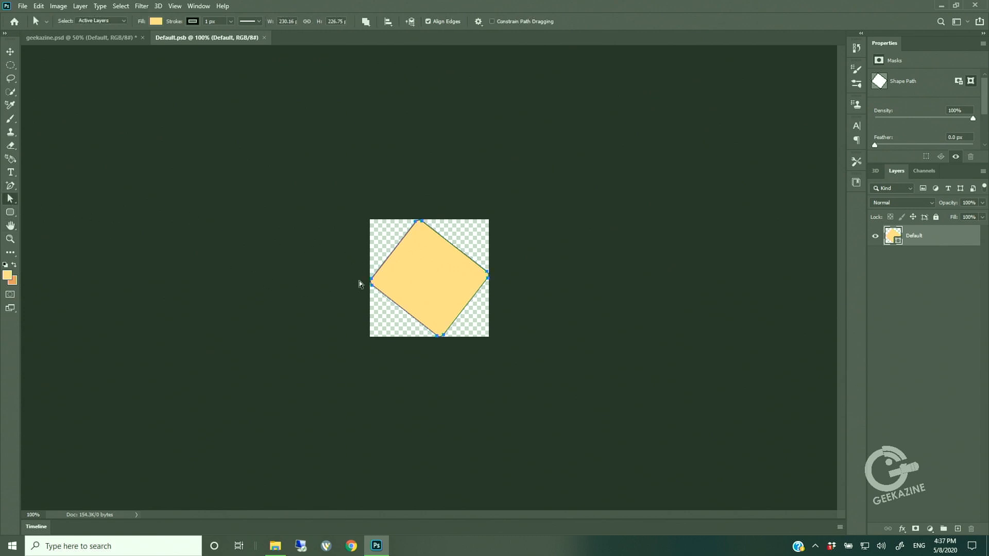
pyautogui.moveTo(422, 221); pyautogui.dragTo(434, 230)
pyautogui.moveTo(487, 271); pyautogui.dragTo(473, 291)
pyautogui.moveTo(415, 221); pyautogui.dragTo(410, 237)
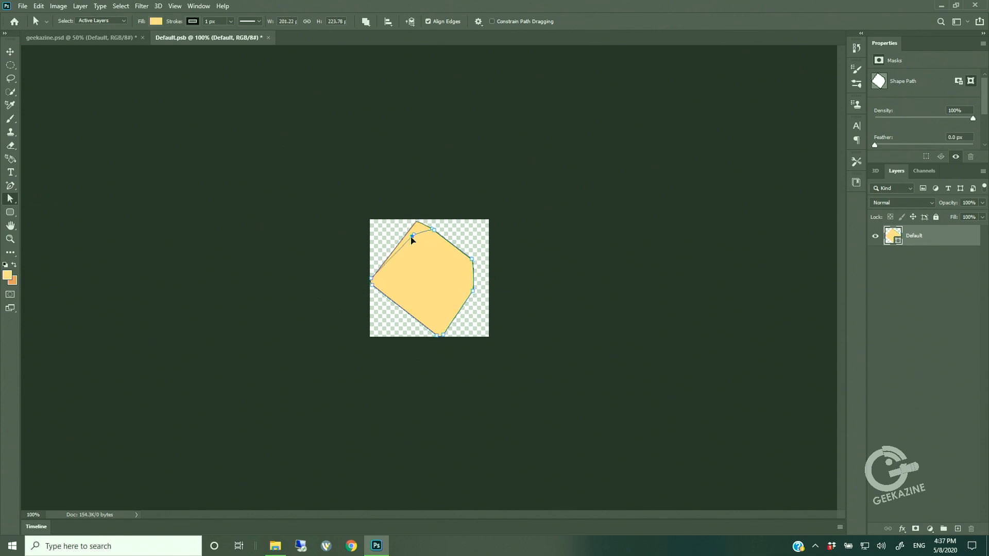
pyautogui.moveTo(443, 334)
pyautogui.mouseDown()
pyautogui.moveTo(453, 320)
pyautogui.moveTo(431, 329)
pyautogui.mouseUp()
pyautogui.moveTo(372, 285); pyautogui.dragTo(418, 328)
pyautogui.moveTo(371, 278); pyautogui.dragTo(382, 291)
pyautogui.moveTo(454, 318)
pyautogui.mouseDown()
pyautogui.moveTo(443, 319)
pyautogui.moveTo(452, 323)
pyautogui.mouseUp()
pyautogui.moveTo(410, 237); pyautogui.dragTo(409, 250)
# Curve the hand outline at its upper side and fingertips, making the shape about 178 by 189 px
pyautogui.hotkey('ctrl', '+')
pyautogui.hotkey('ctrl', '+')
pyautogui.hotkey('ctrl', '+')
pyautogui.hotkey('ctrl', '+')
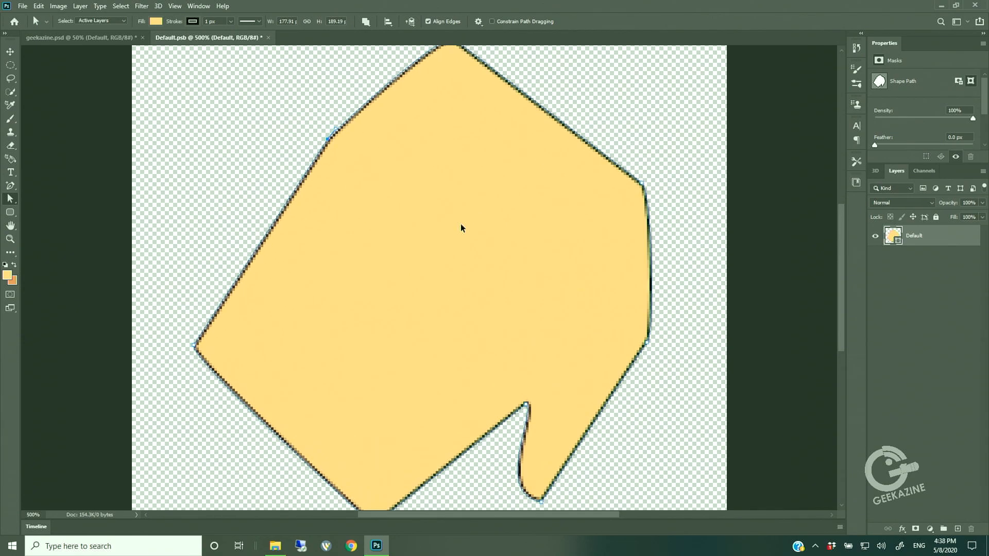
pyautogui.moveTo(359, 110); pyautogui.dragTo(369, 70)
pyautogui.click(331, 144)
pyautogui.click(329, 140)
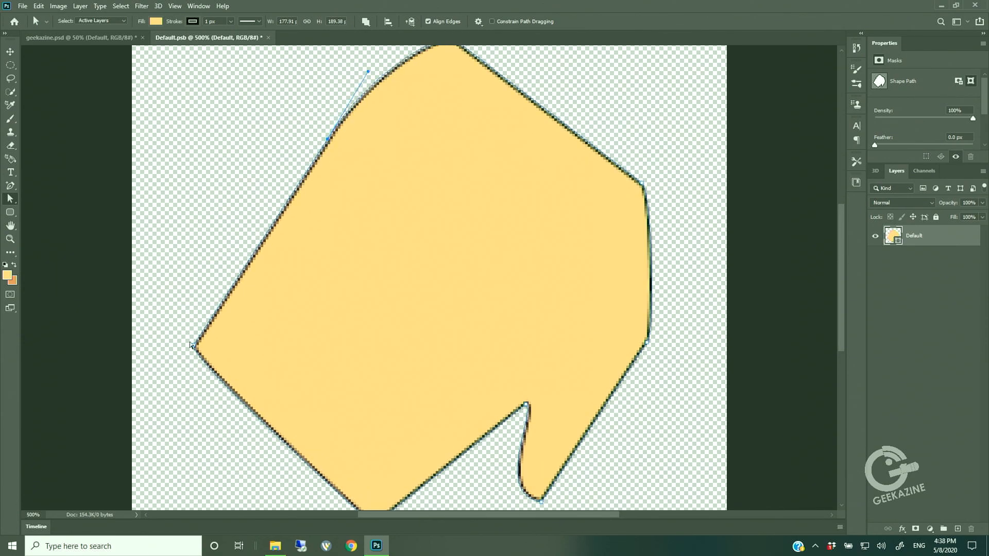
pyautogui.moveTo(193, 345); pyautogui.dragTo(180, 408)
pyautogui.scroll(-2, 181, 408)
pyautogui.moveTo(374, 459); pyautogui.dragTo(261, 455)
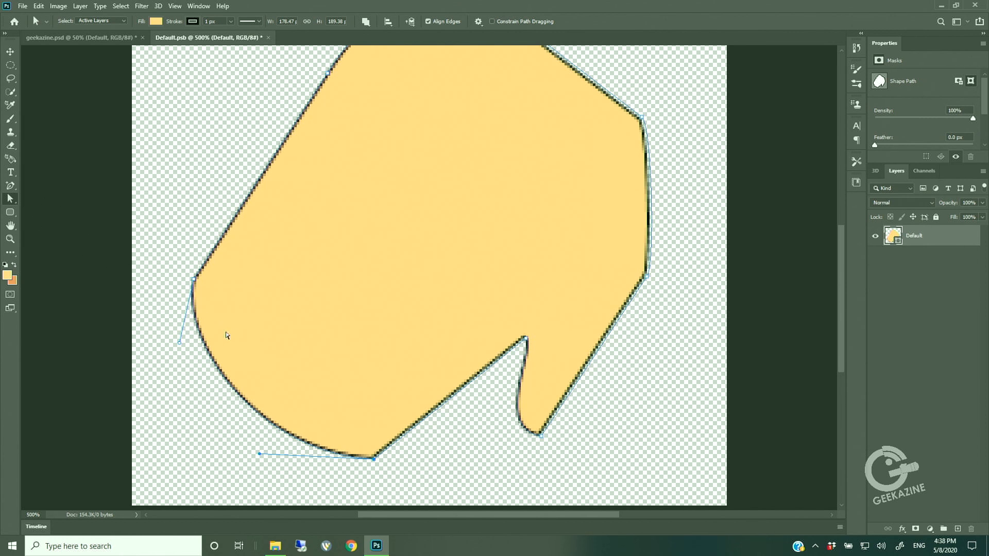
# Draw three diagonal finger lines across the hand with the Line tool, and save and close the smart object
pyautogui.click(11, 213)
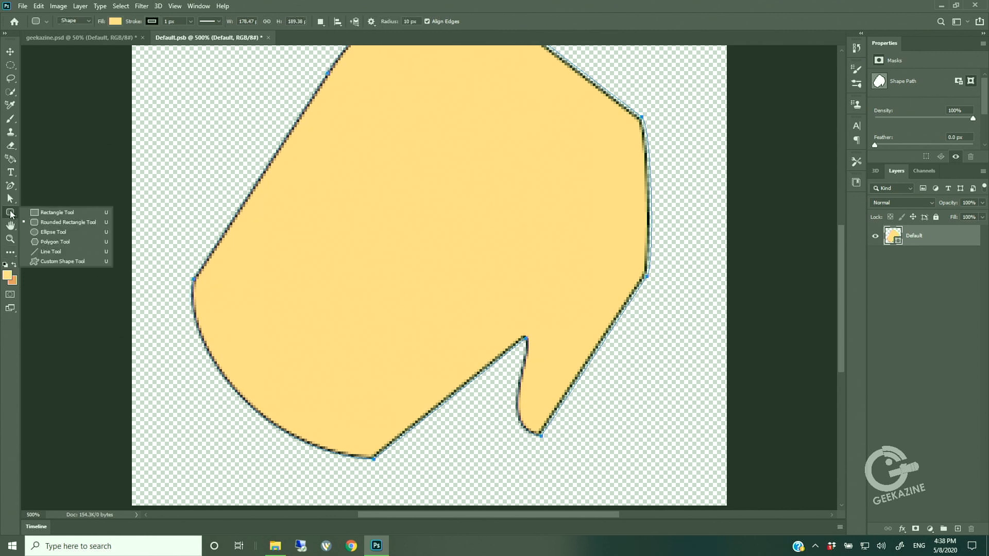
pyautogui.click(60, 252)
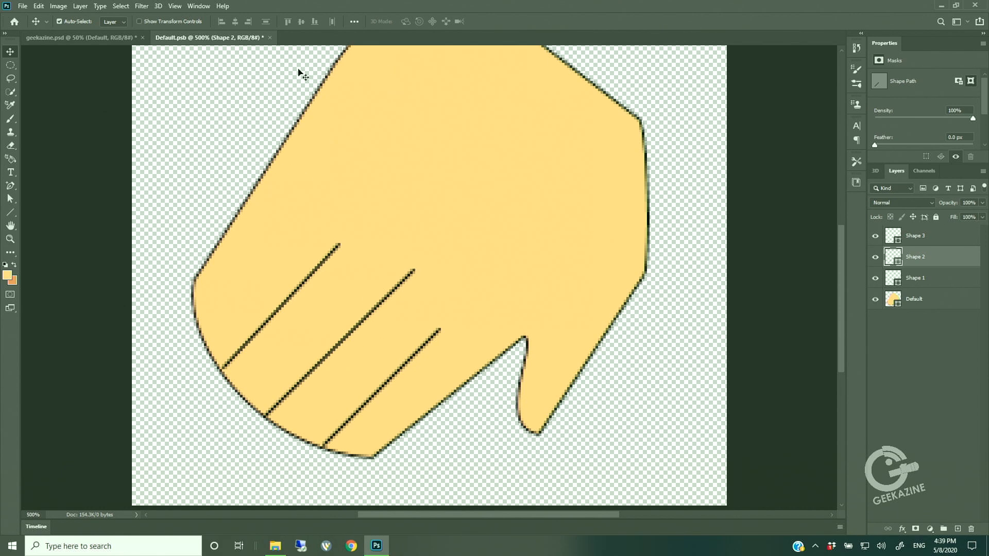
pyautogui.hotkey('ctrl', '-')
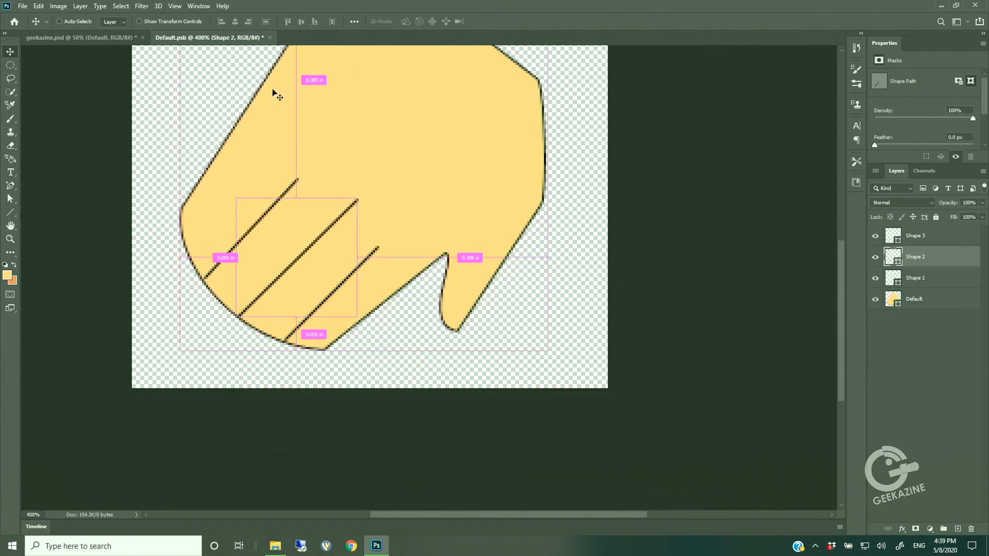
pyautogui.hotkey('ctrl', 'w')
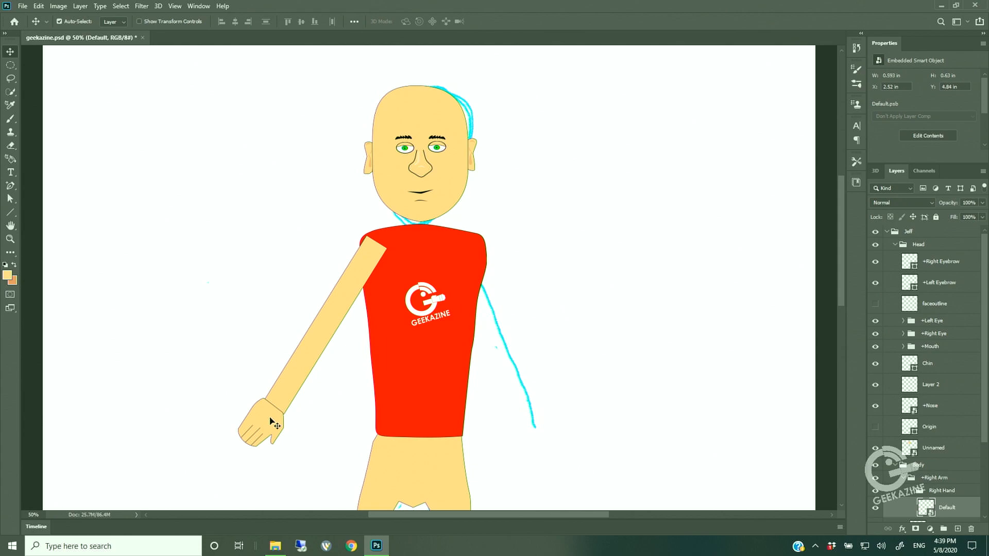
# Nudge the hand slightly right and down to line it up with the end of the arm
pyautogui.press('Right')
pyautogui.press('Right')
pyautogui.press('Down')
pyautogui.press('Down')
pyautogui.press('Down')
pyautogui.press('Down')
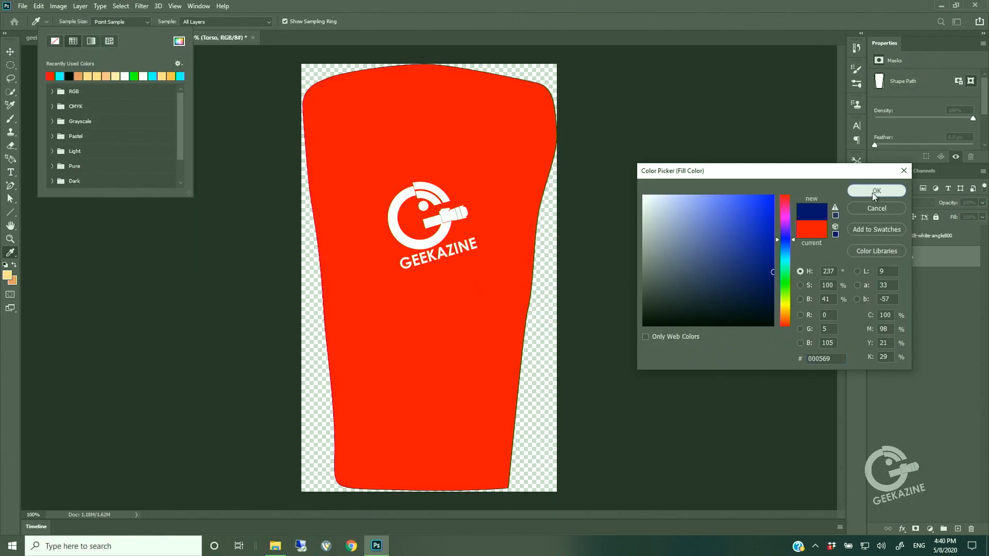
# Set the torso shirt's fill colour to dark blue 000569, and save and close Torso.psb
pyautogui.click(865, 197)
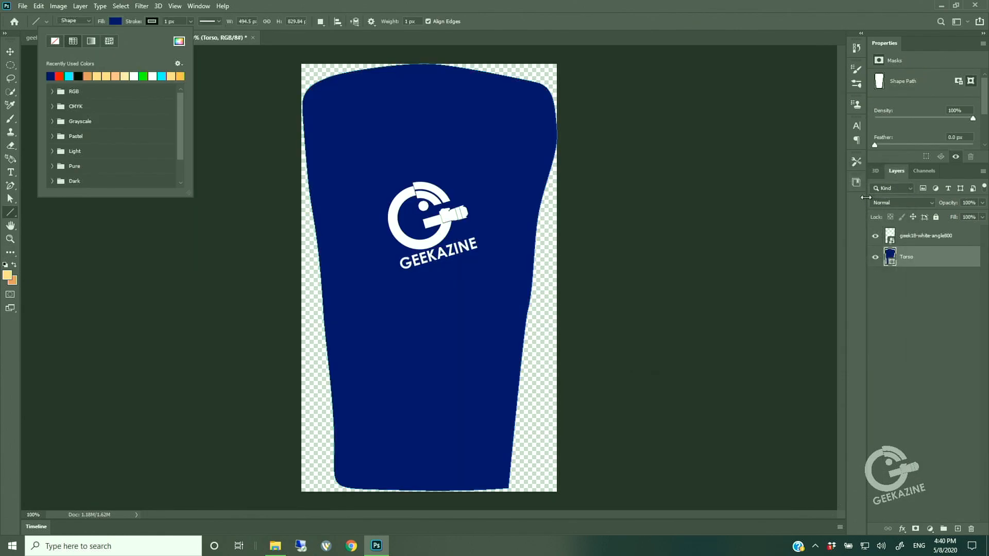
pyautogui.click(253, 38)
pyautogui.click(253, 38)
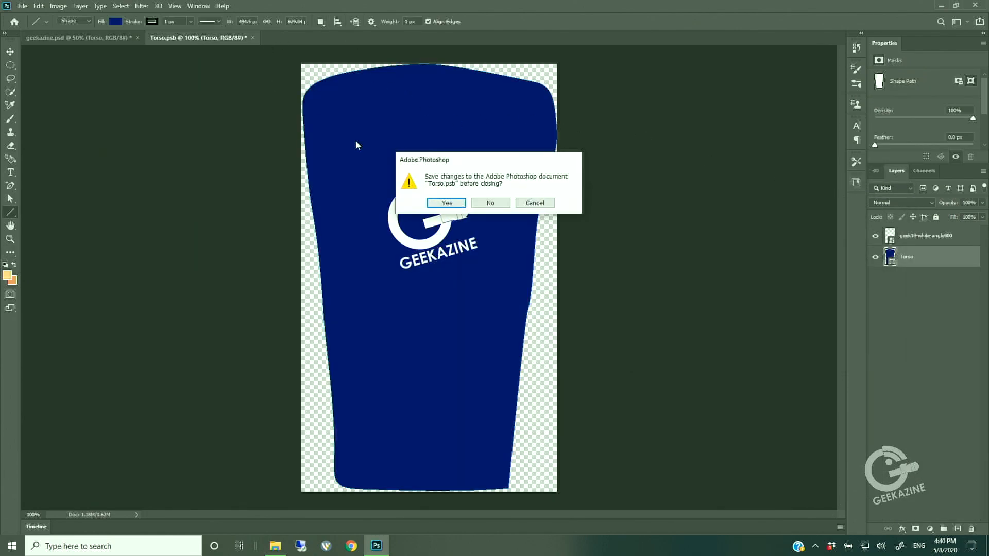
pyautogui.click(446, 203)
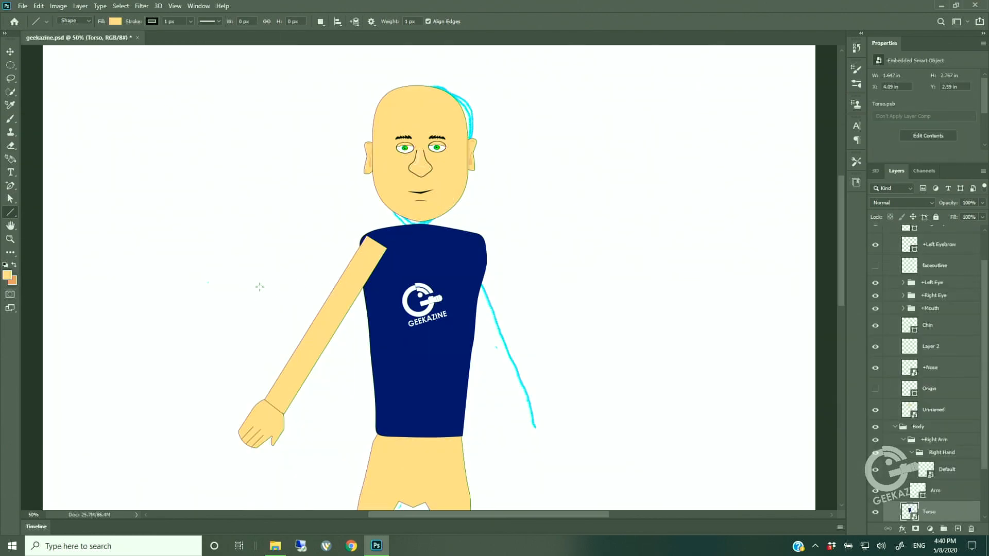
# Recolour the Arm shape to the shirt's dark blue so it forms a long sleeve
pyautogui.click(10, 52)
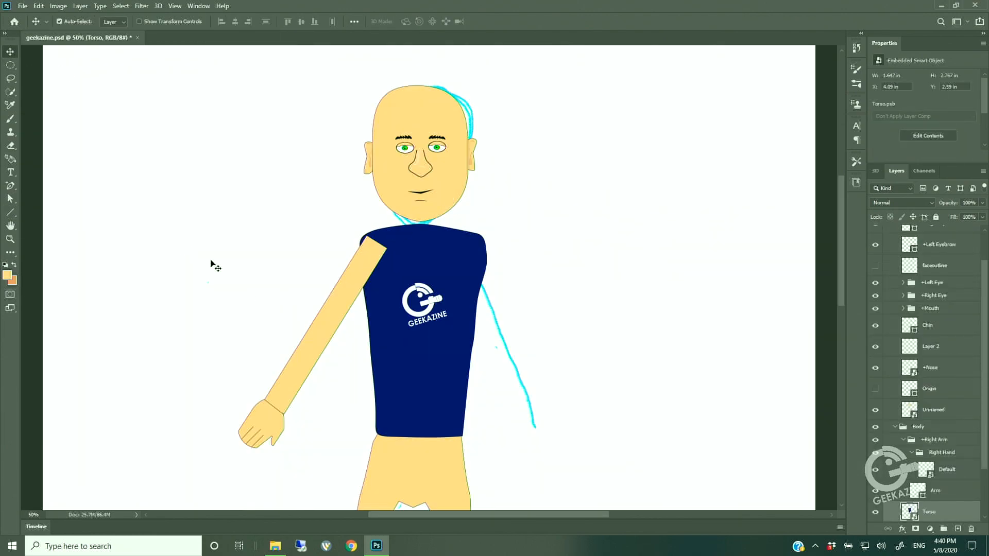
pyautogui.click(211, 265)
pyautogui.click(11, 213)
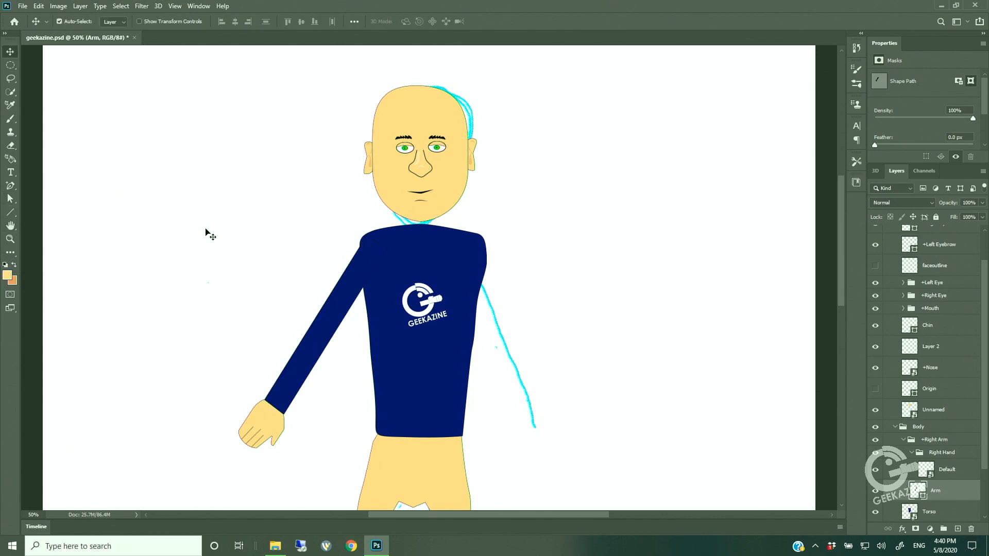
pyautogui.click(206, 229)
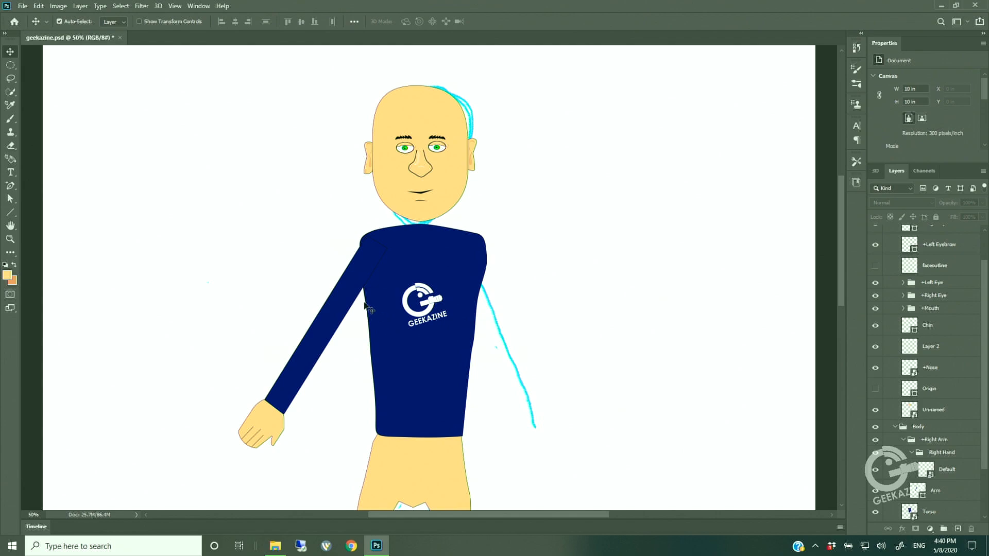
# Nudge the blue arm into line with the torso's shoulder
pyautogui.click(345, 290)
pyautogui.press('Left')
pyautogui.press('Left')
pyautogui.press('Left')
pyautogui.press('Left')
pyautogui.press('Left')
pyautogui.press('Left')
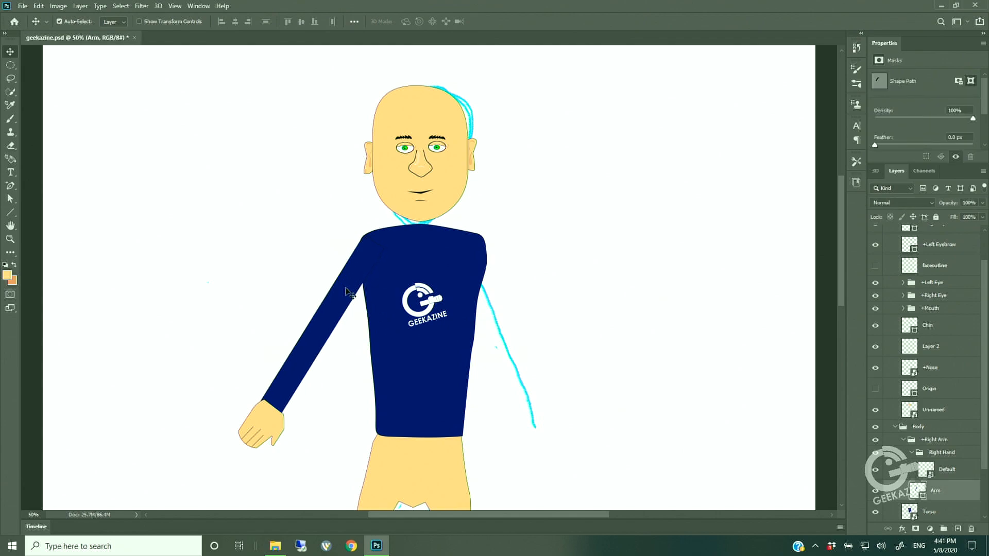
pyautogui.press('Up')
pyautogui.press('Up')
pyautogui.press('Up')
pyautogui.press('Right')
pyautogui.press('Right')
pyautogui.press('Right')
pyautogui.press('Right')
# Nudge the hand left to meet the sleeve's end, and collapse the +Right Arm group
pyautogui.click(260, 421)
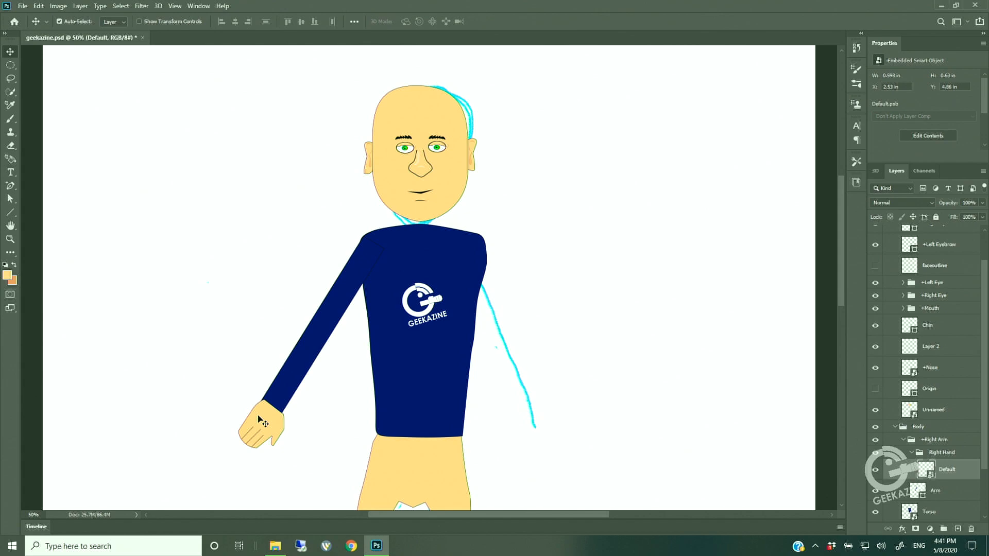
pyautogui.press('Left')
pyautogui.press('Left')
pyautogui.press('Left')
pyautogui.press('Left')
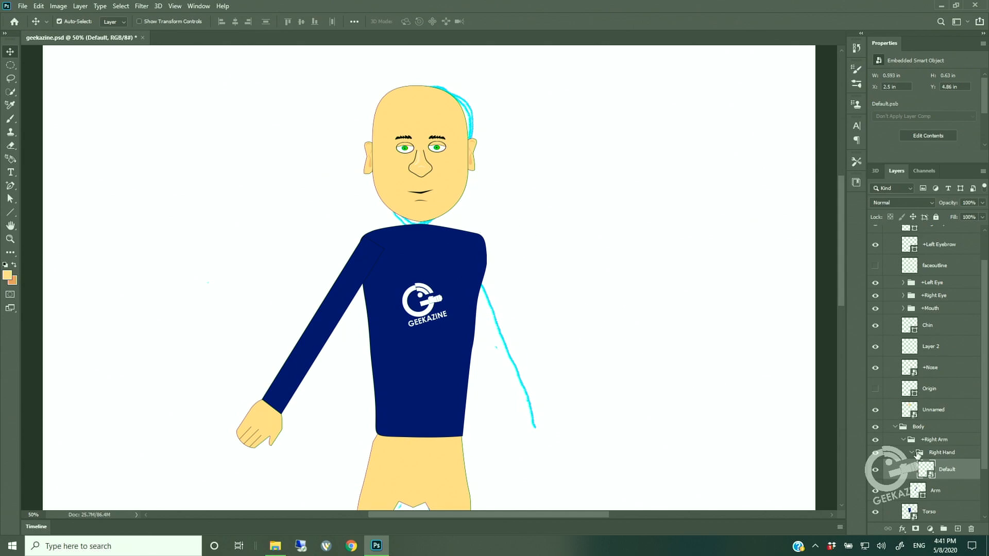
pyautogui.click(904, 441)
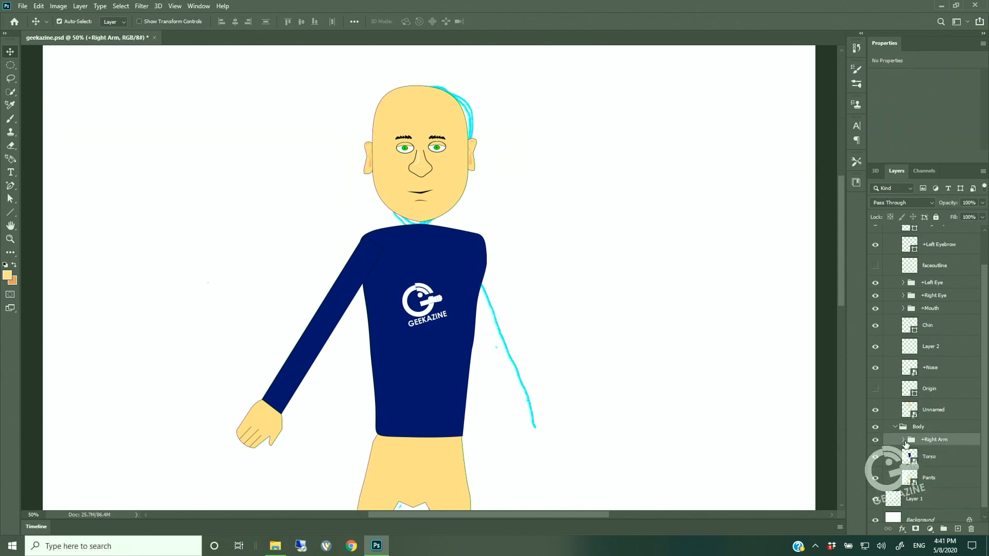
# Duplicate the +Right Arm group and flip the copy horizontally
pyautogui.rightClick(957, 441)
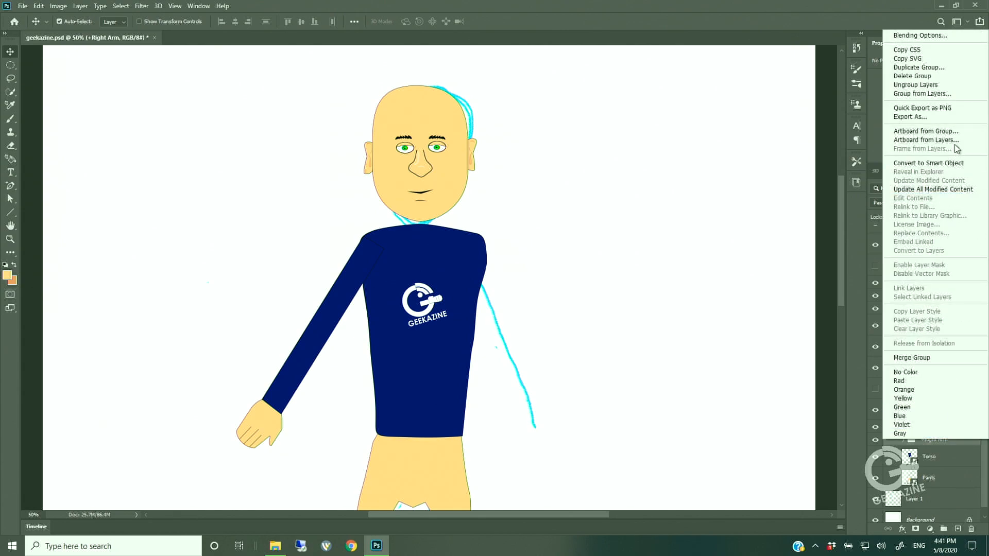
pyautogui.click(951, 67)
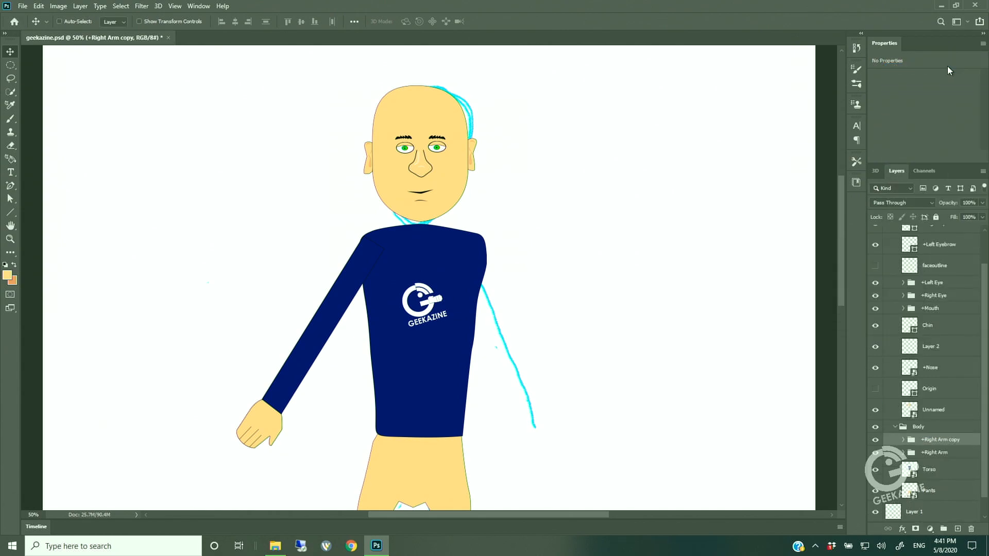
pyautogui.hotkey('ctrl', 't')
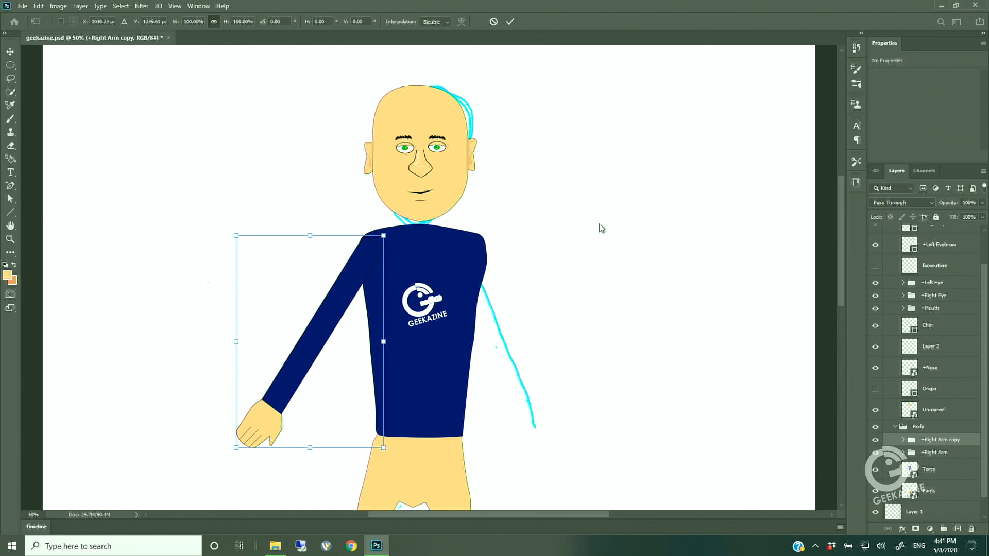
pyautogui.rightClick(345, 391)
pyautogui.click(371, 372)
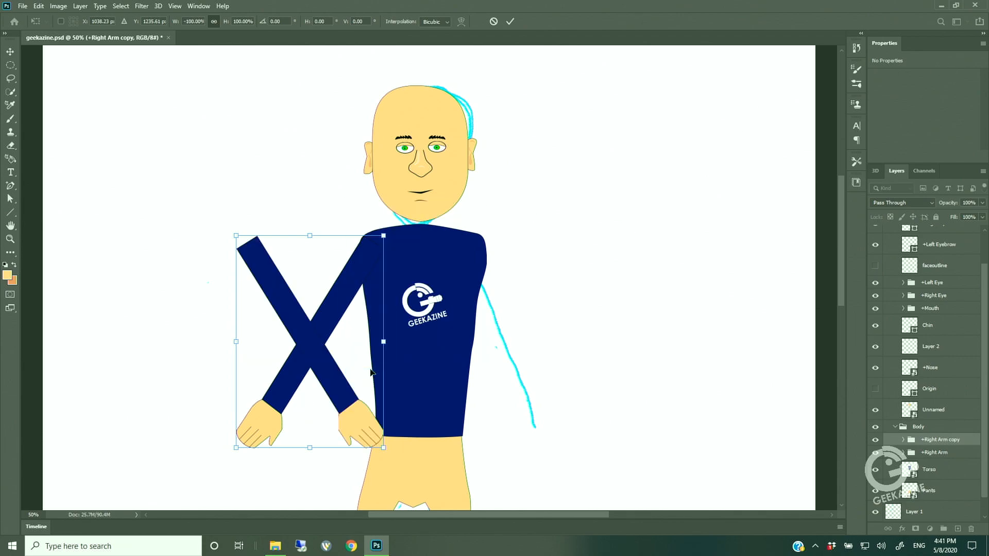
# Shift the mirrored arm copy horizontally across the torso until it meets the shoulder on the opposite side
pyautogui.press('Right')
pyautogui.press('Right')
pyautogui.press('Right')
pyautogui.press('Right')
pyautogui.press('Right')
pyautogui.press('Right')
pyautogui.press('Right')
pyautogui.press('Right')
pyautogui.press('Right')
pyautogui.press('Right')
pyautogui.press('Right')
pyautogui.press('Right')
pyautogui.press('Right')
pyautogui.press('Right')
pyautogui.press('Right')
pyautogui.press('Right')
pyautogui.press('Right')
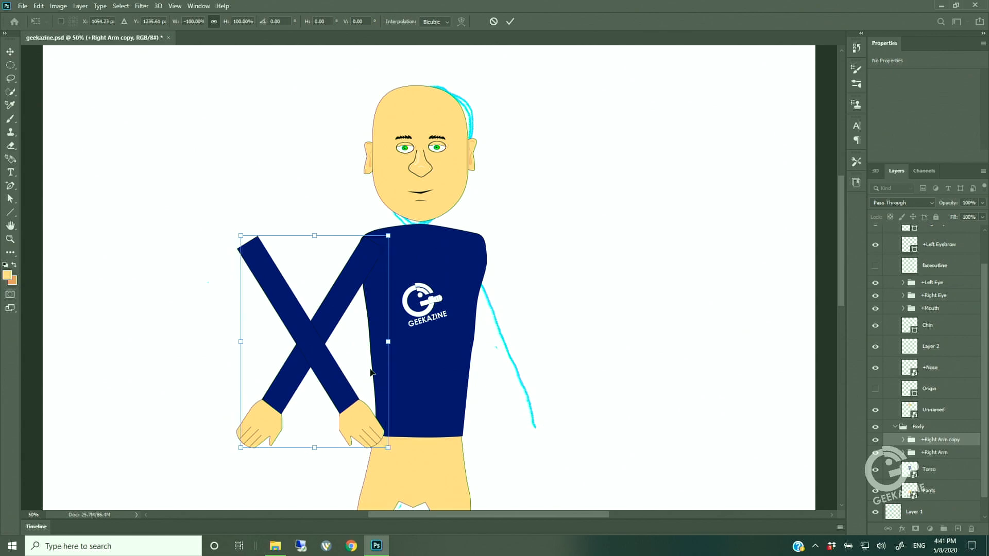
pyautogui.hotkey('shift', 'Right')
pyautogui.hotkey('shift', 'Right')
pyautogui.hotkey('shift', 'Right')
pyautogui.hotkey('shift', 'Right')
pyautogui.hotkey('shift', 'Right')
pyautogui.hotkey('shift', 'Right')
pyautogui.hotkey('shift', 'Right')
pyautogui.hotkey('shift', 'Right')
pyautogui.hotkey('shift', 'Right')
pyautogui.hotkey('shift', 'Right')
pyautogui.hotkey('shift', 'Right')
pyautogui.hotkey('shift', 'Right')
pyautogui.hotkey('shift', 'Right')
pyautogui.hotkey('shift', 'Right')
pyautogui.hotkey('shift', 'Right')
pyautogui.hotkey('shift', 'Right')
pyautogui.hotkey('shift', 'Right')
pyautogui.hotkey('shift', 'Right')
pyautogui.hotkey('shift', 'Right')
pyautogui.hotkey('shift', 'Right')
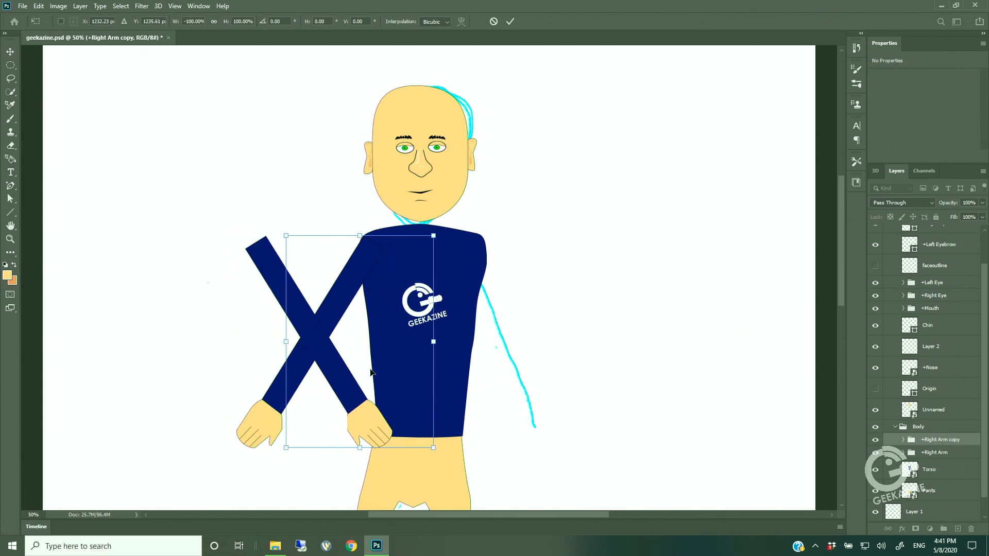
pyautogui.hotkey('shift', 'Right')
pyautogui.hotkey('shift', 'Right')
pyautogui.hotkey('shift', 'Right')
pyautogui.hotkey('shift', 'Right')
pyautogui.hotkey('shift', 'Right')
pyautogui.hotkey('shift', 'Right')
pyautogui.hotkey('shift', 'Right')
pyautogui.hotkey('shift', 'Right')
pyautogui.hotkey('shift', 'Right')
pyautogui.hotkey('shift', 'Right')
pyautogui.hotkey('shift', 'Right')
pyautogui.hotkey('shift', 'Right')
pyautogui.hotkey('shift', 'Right')
pyautogui.hotkey('shift', 'Right')
pyautogui.hotkey('shift', 'Right')
pyautogui.hotkey('shift', 'Right')
pyautogui.hotkey('shift', 'Right')
pyautogui.hotkey('shift', 'Right')
pyautogui.hotkey('shift', 'Right')
pyautogui.hotkey('shift', 'Right')
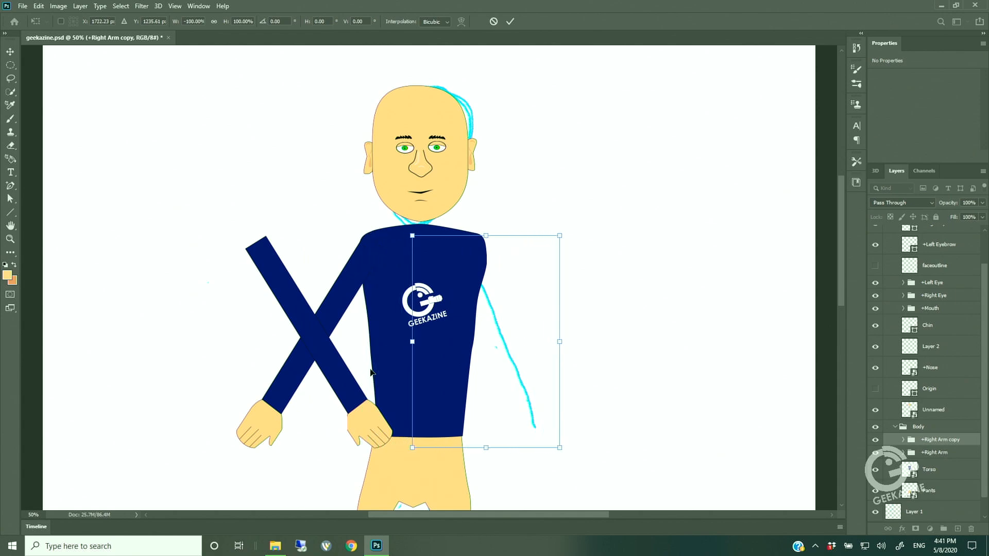
pyautogui.press('Right')
pyautogui.press('Right')
pyautogui.press('Right')
pyautogui.press('Right')
pyautogui.press('Right')
pyautogui.press('Right')
pyautogui.press('Right')
pyautogui.press('Right')
pyautogui.press('Right')
pyautogui.press('Right')
pyautogui.press('Right')
pyautogui.press('Right')
pyautogui.press('Right')
pyautogui.press('Right')
pyautogui.press('Right')
pyautogui.press('Right')
pyautogui.press('Right')
pyautogui.press('Right')
pyautogui.press('Right')
pyautogui.press('Right')
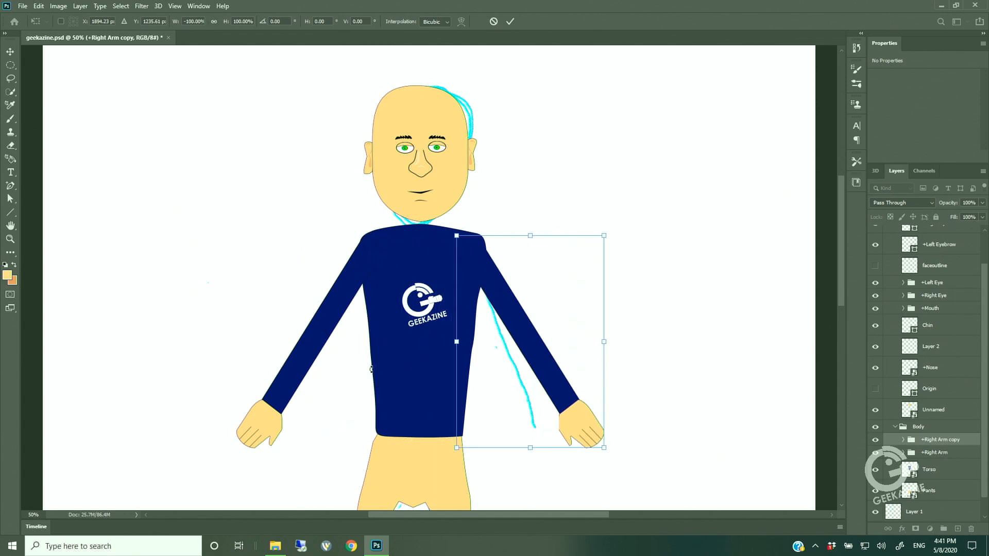
pyautogui.press('Return')
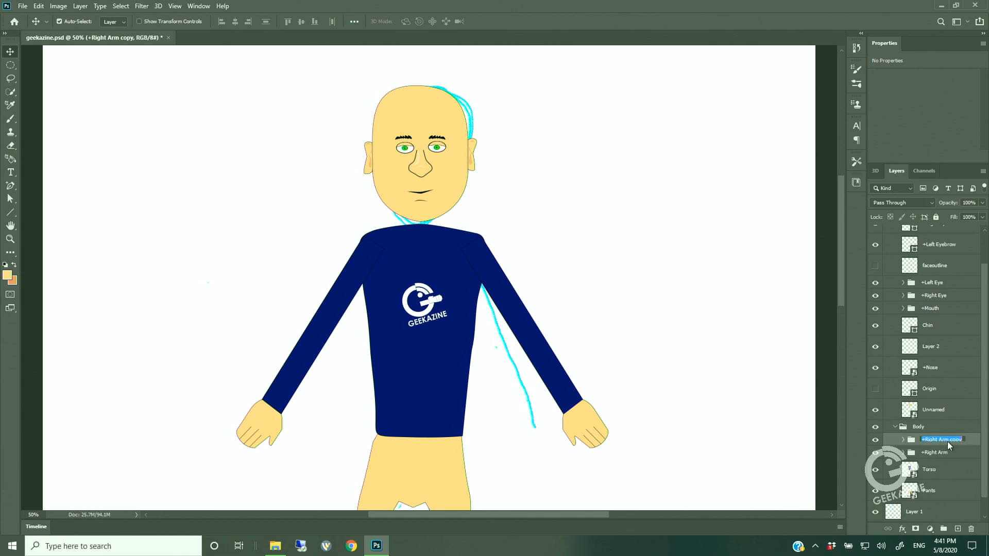
# Rename the copied arm group as +Left Arm, keeping its blend mode at Pass Through
pyautogui.write('+Left Arm')
pyautogui.press('Return')
pyautogui.hotkey('shift', 'alt', 'y')
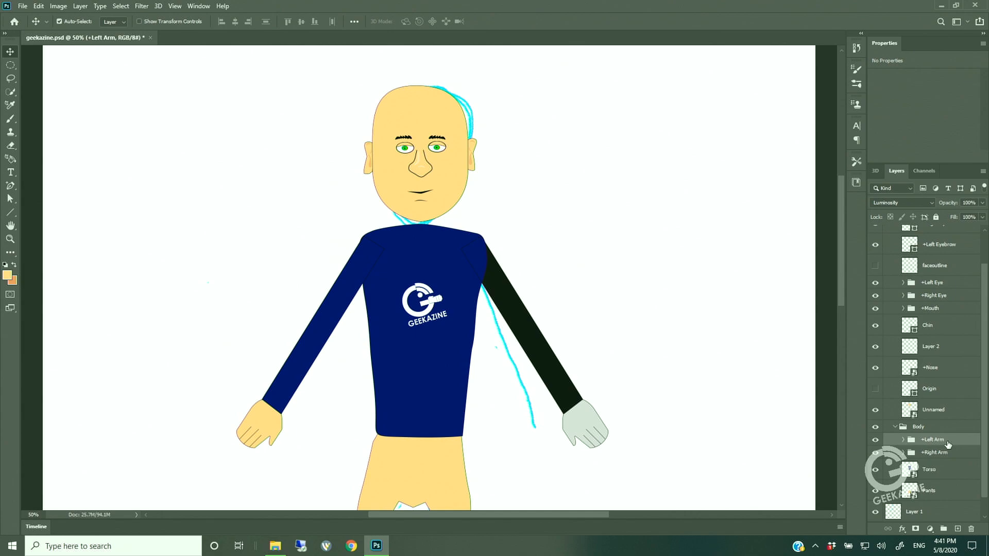
pyautogui.hotkey('shift', 'alt', 'p')
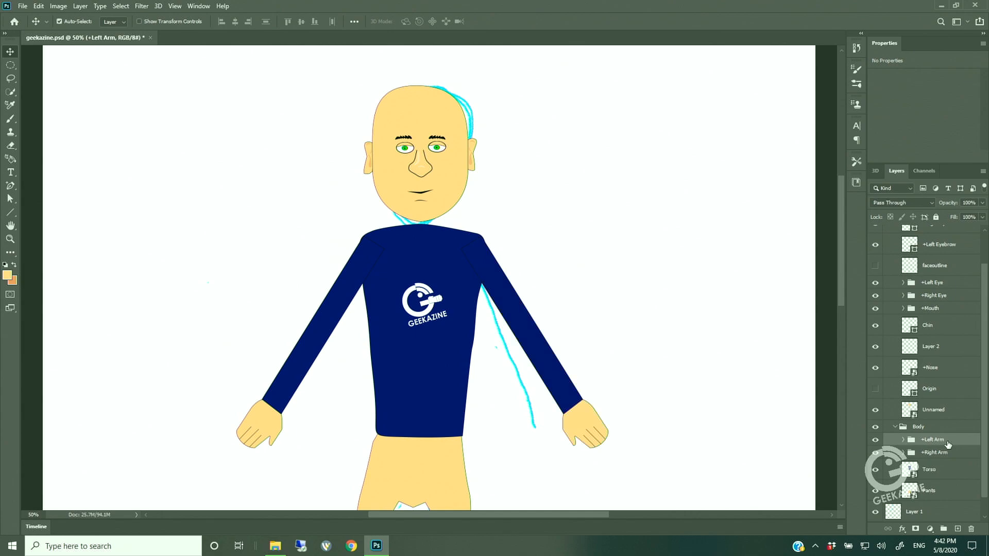
# Look over the full figure down to the shoes, and save geekazine.psd
pyautogui.hotkey('ctrl', '-')
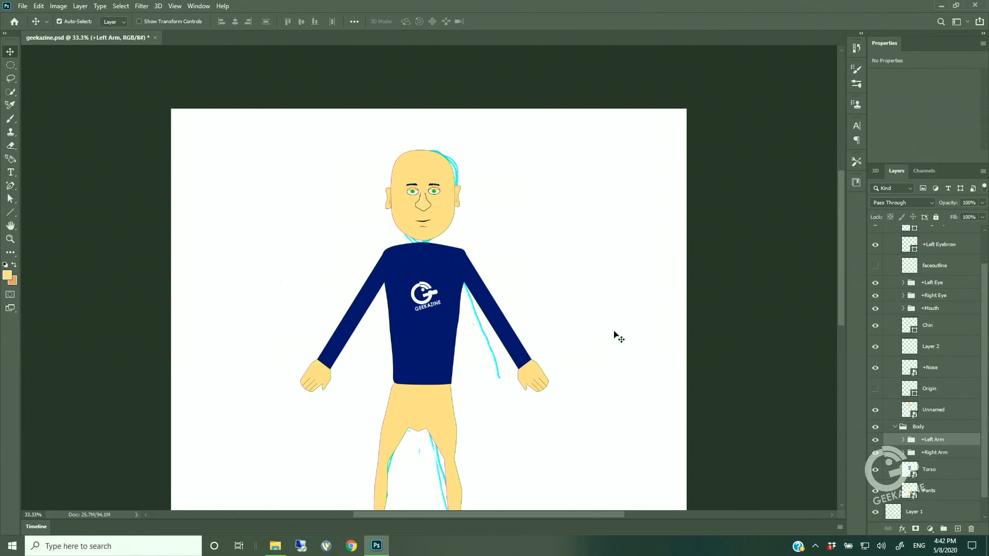
pyautogui.scroll(-3, 613, 330)
pyautogui.scroll(-1, 613, 330)
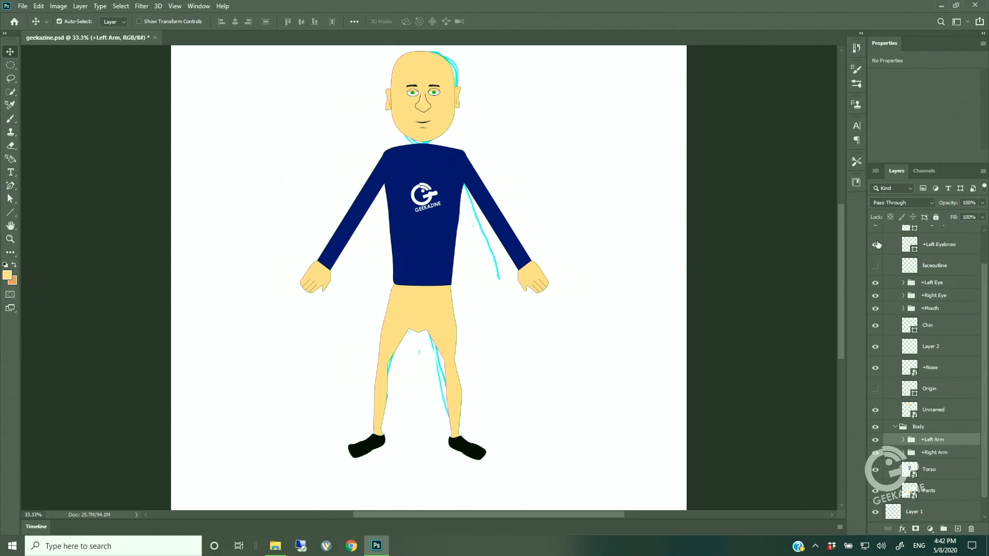
pyautogui.click(963, 493)
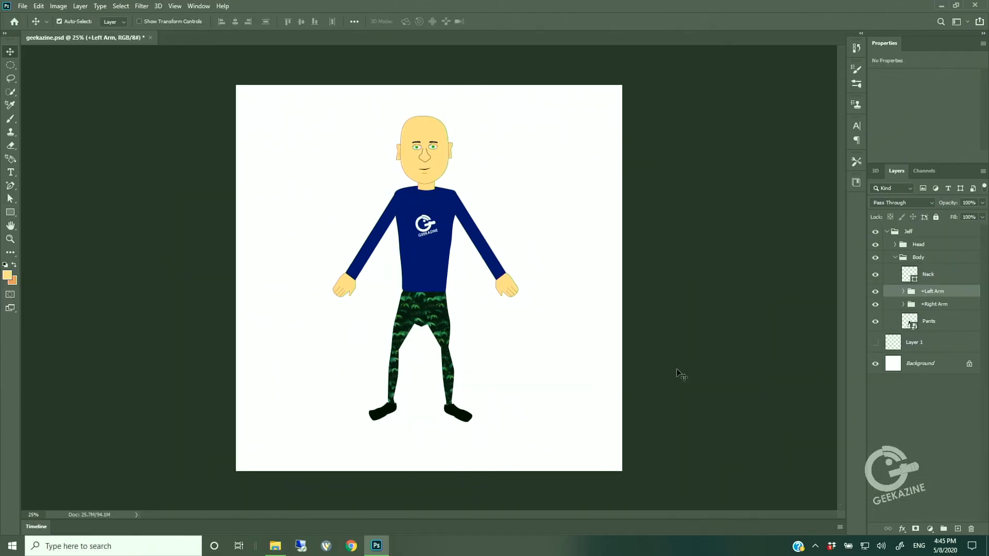
pyautogui.hotkey('ctrl', 's')
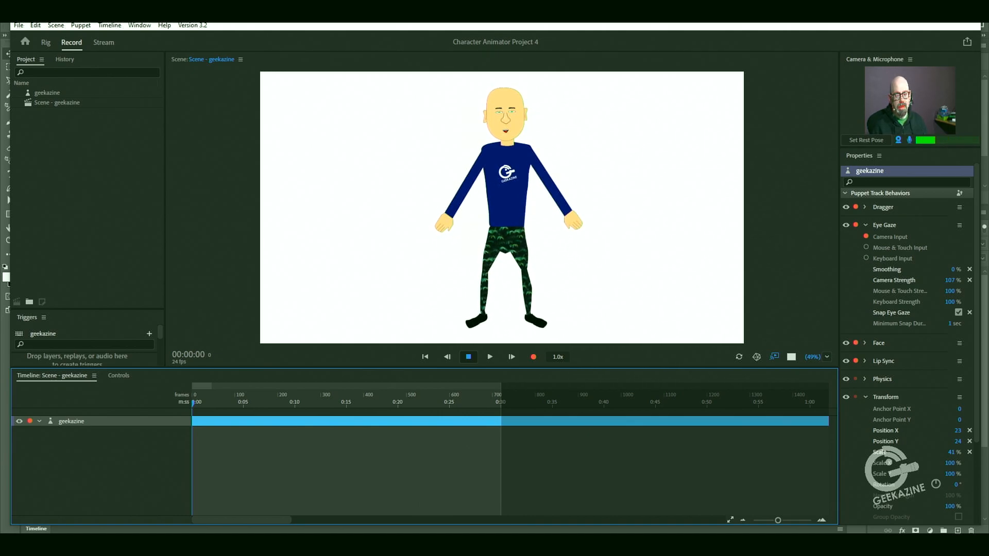
# Switch to Character Animator and check the geekazine puppet in its scene and in its rig
pyautogui.click(502, 208)
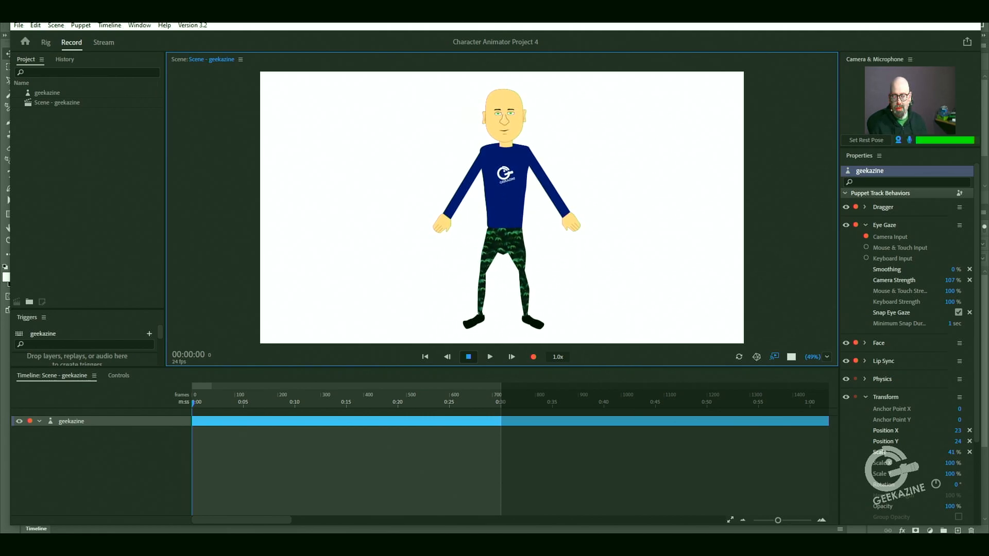
pyautogui.click(46, 43)
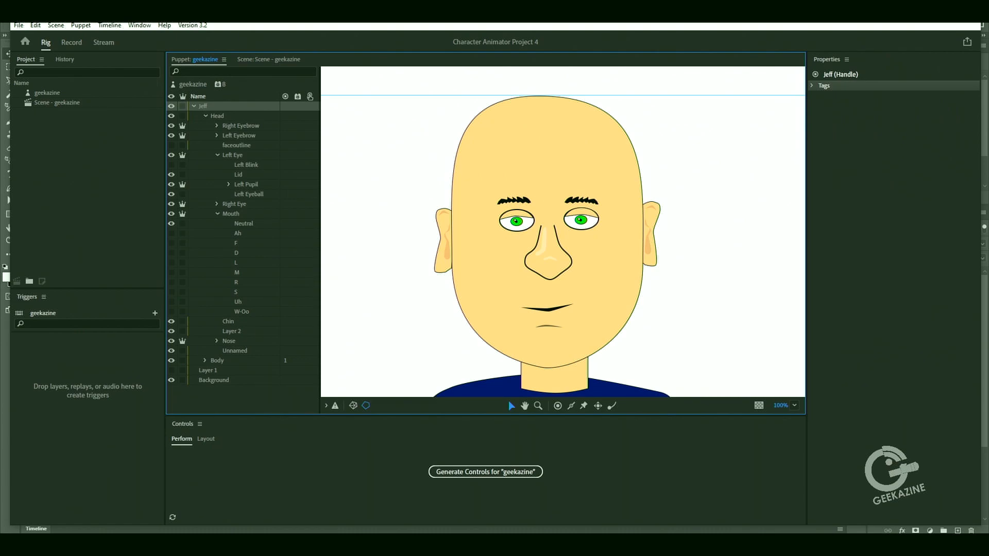
pyautogui.click(72, 43)
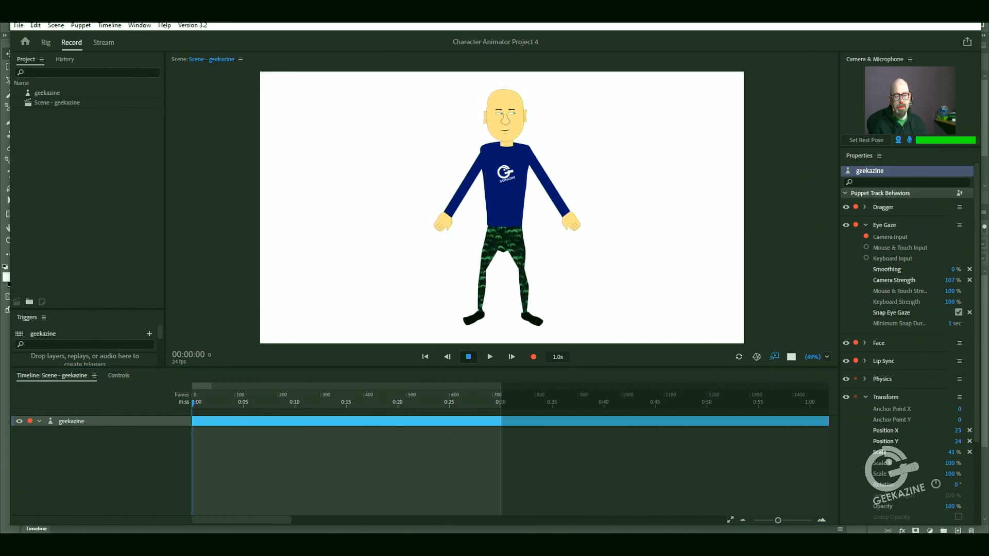
# Preview the streamed puppet over the live production layout, trying the Skype1 shot and clearing its layer
pyautogui.click(103, 42)
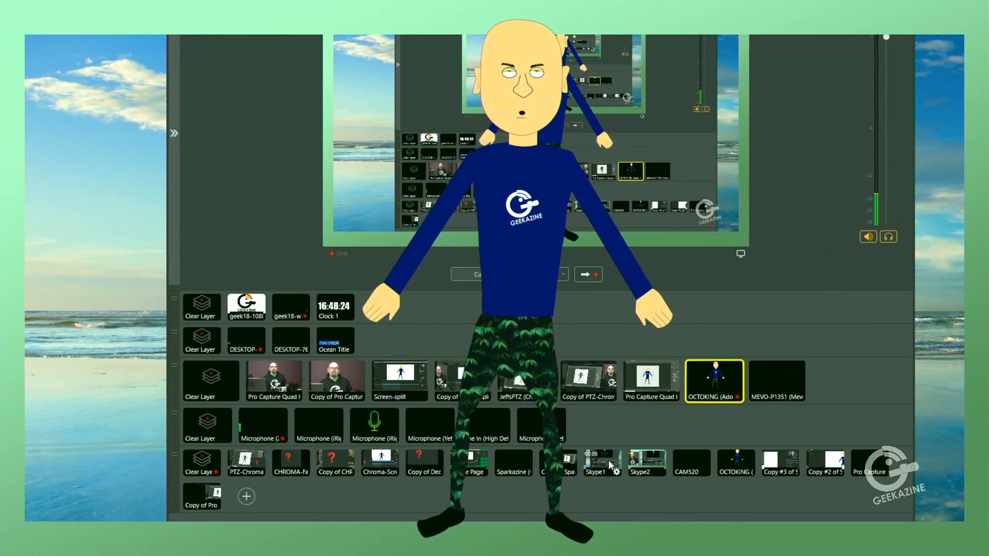
pyautogui.click(610, 460)
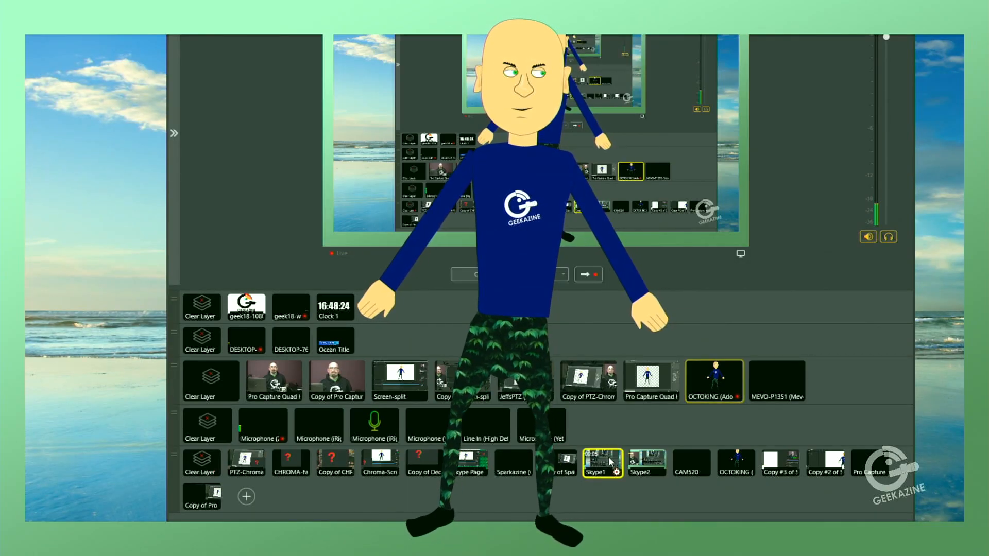
pyautogui.click(206, 466)
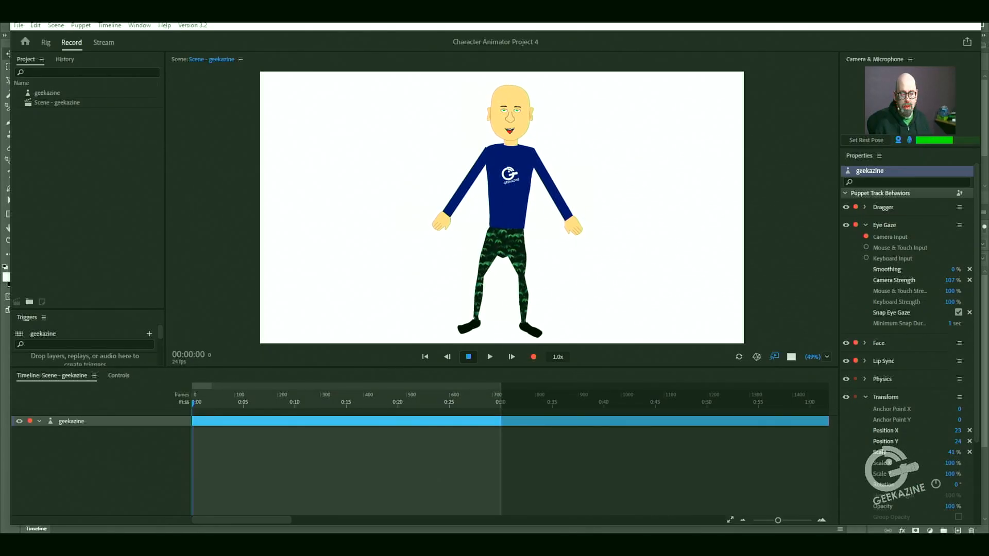
# Pin the toe and heel of both shoes in the geekazine puppet's rig, and test the pinned feet in the recording scene
pyautogui.click(46, 43)
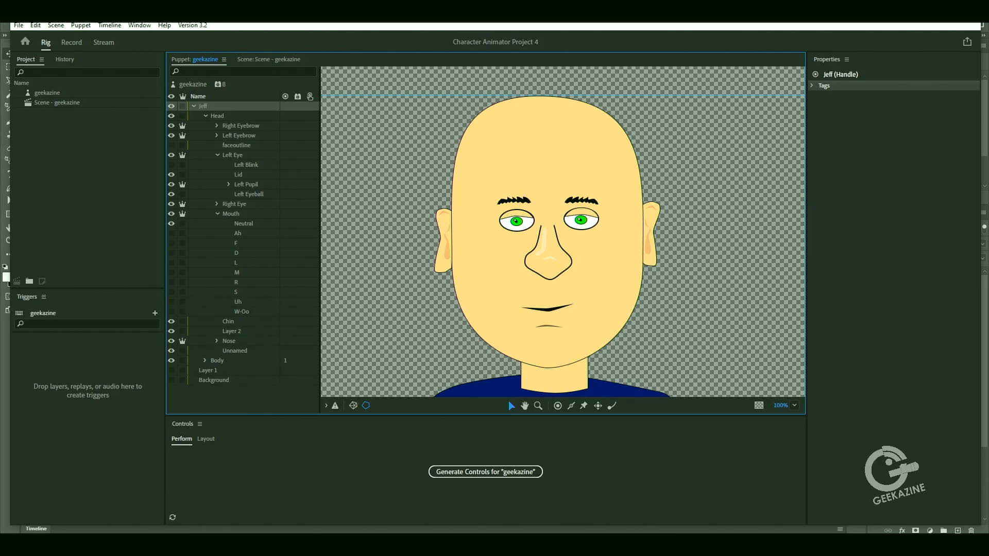
pyautogui.hotkey('ctrl', '-')
pyautogui.hotkey('ctrl', '-')
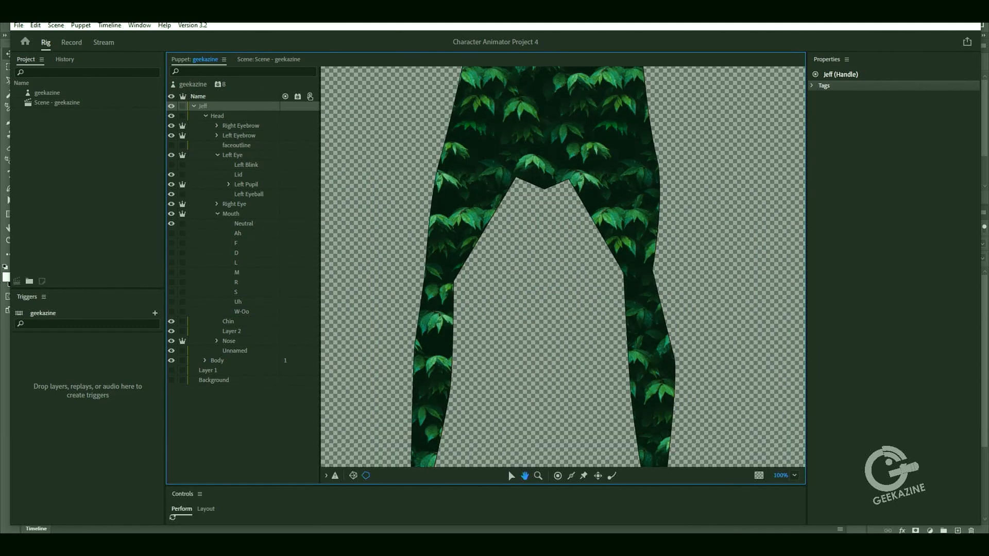
pyautogui.moveTo(562, 309); pyautogui.dragTo(564, 204)
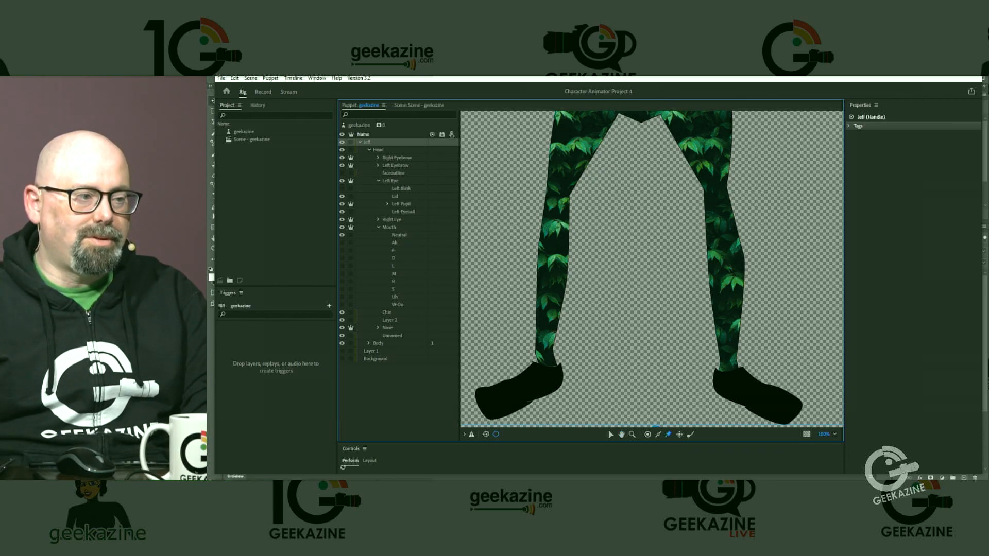
pyautogui.click(491, 411)
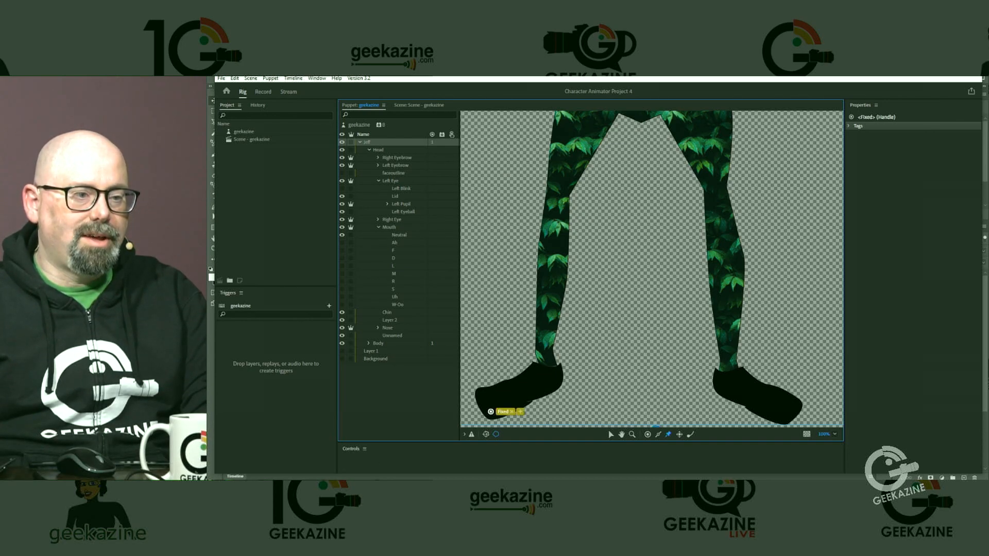
pyautogui.click(781, 418)
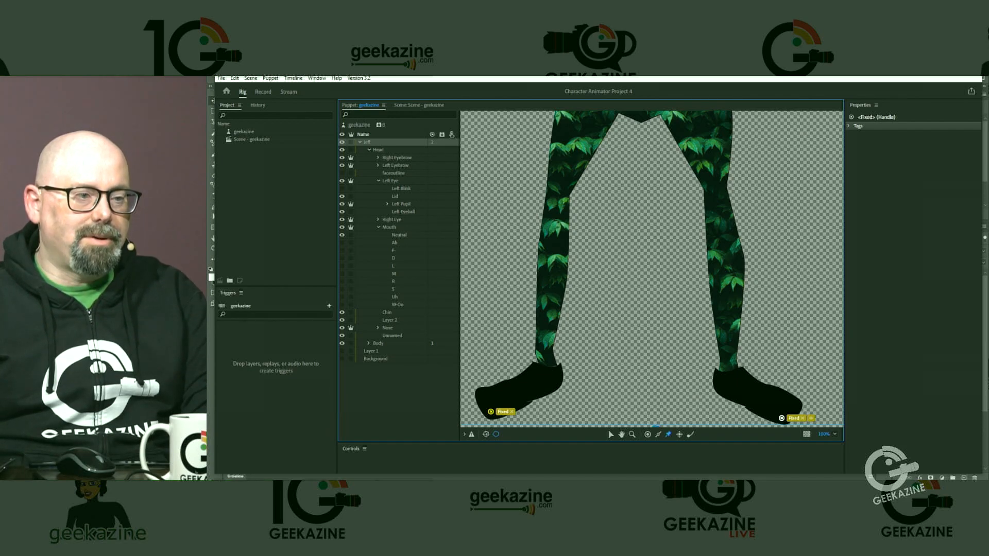
pyautogui.click(555, 386)
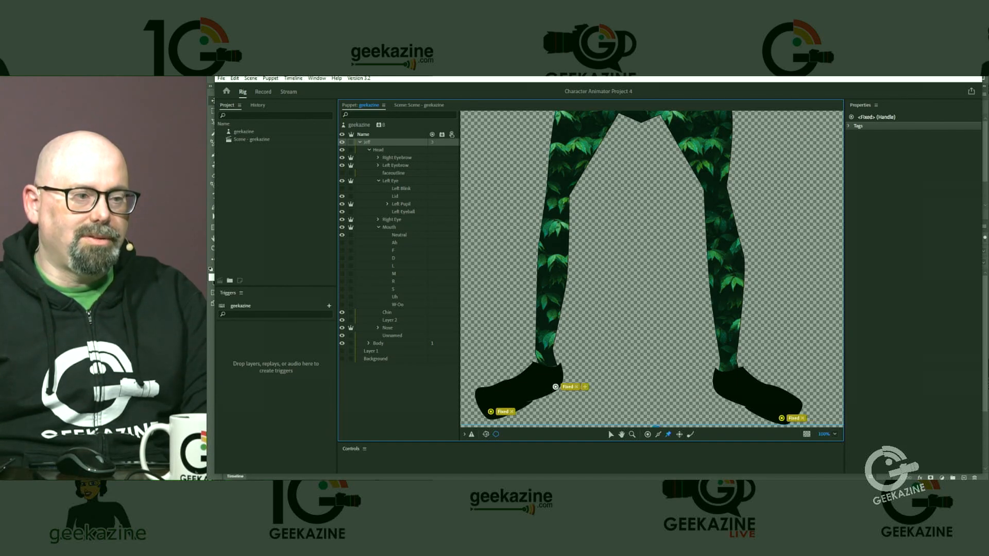
pyautogui.click(717, 389)
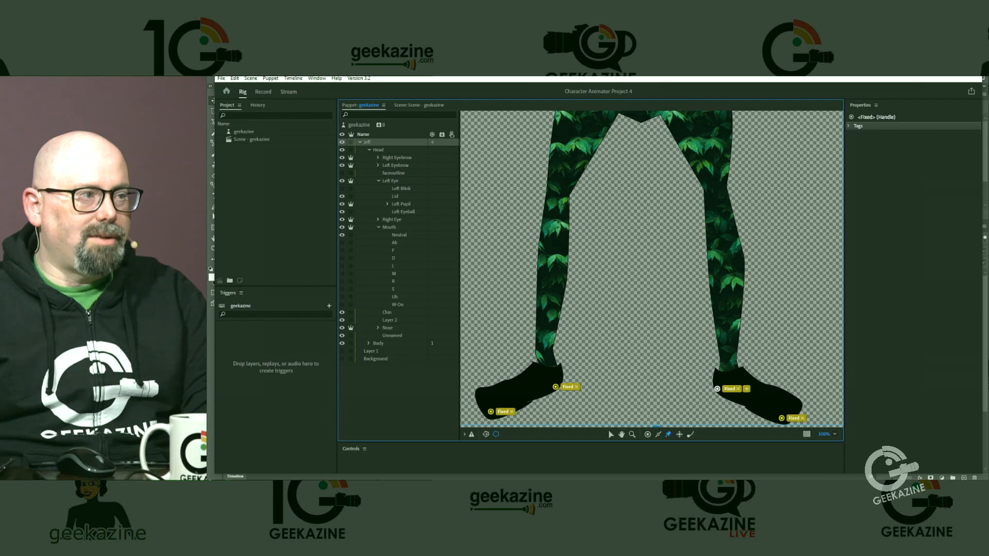
pyautogui.click(263, 91)
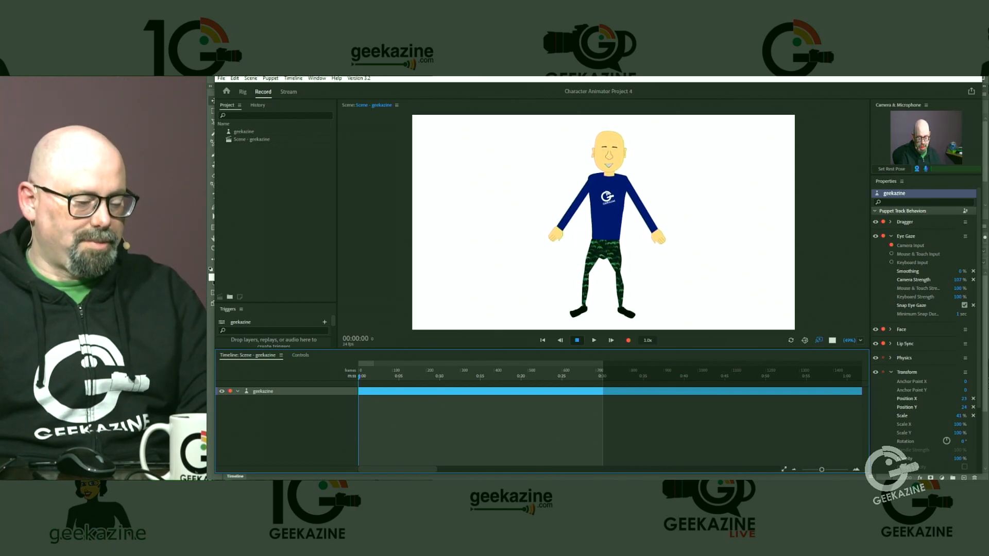
pyautogui.click(243, 92)
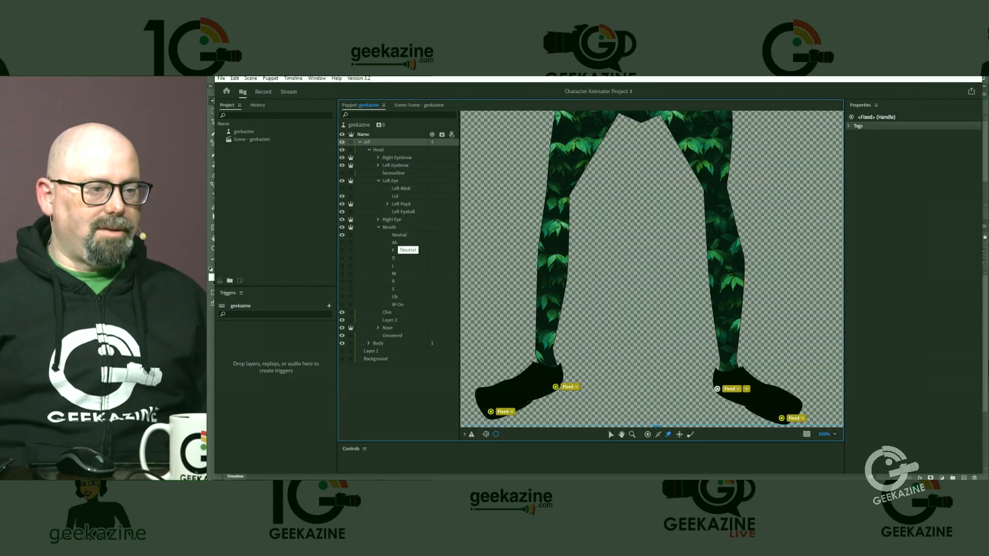